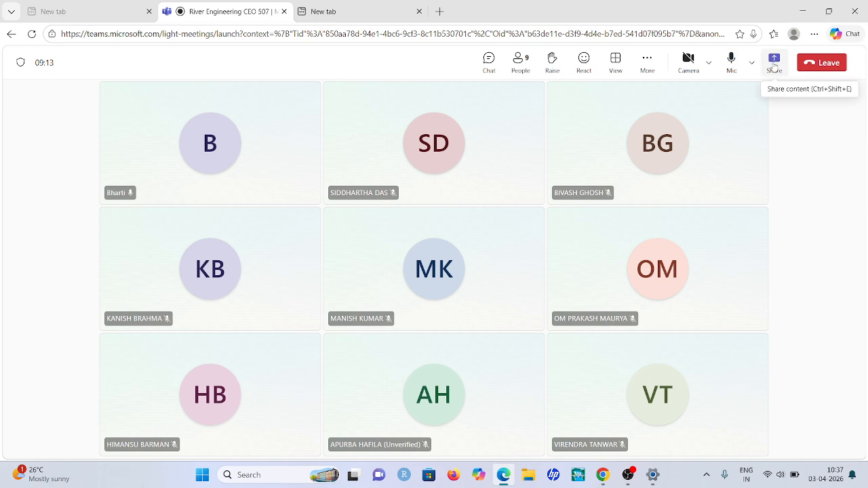
Share the entire screen with the Teams meeting, hide the sharing notice and minimize the browser
click(774, 62)
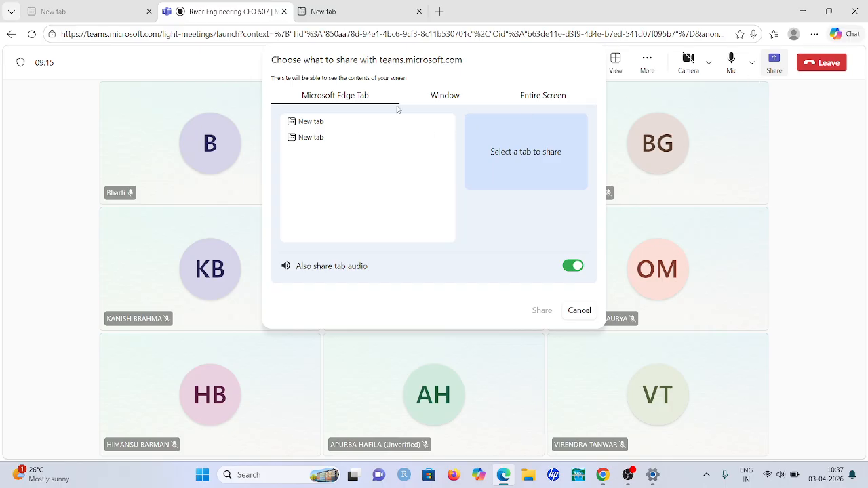
click(528, 99)
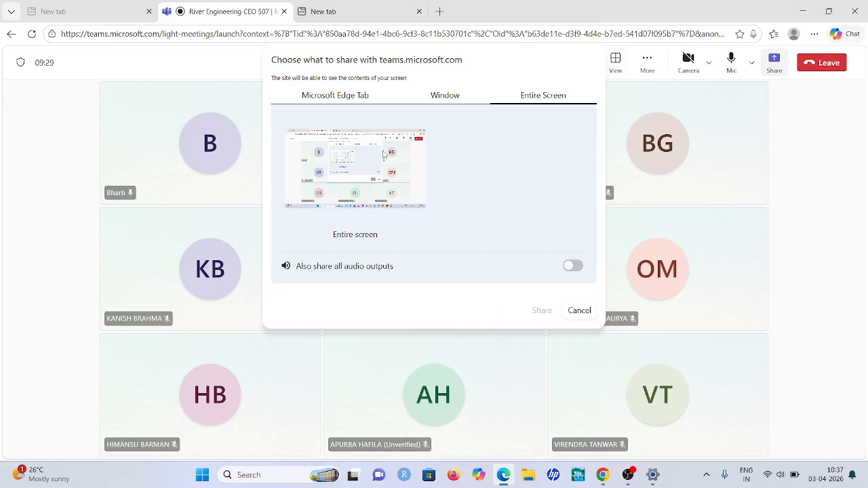
click(384, 154)
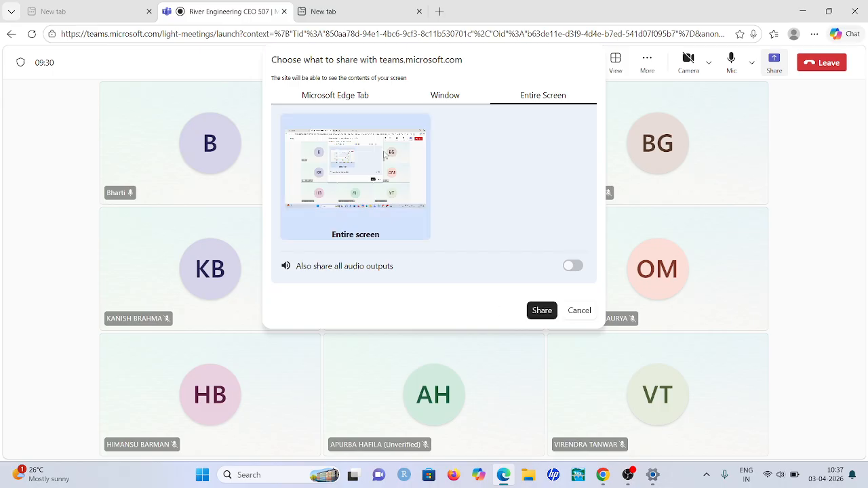
click(542, 312)
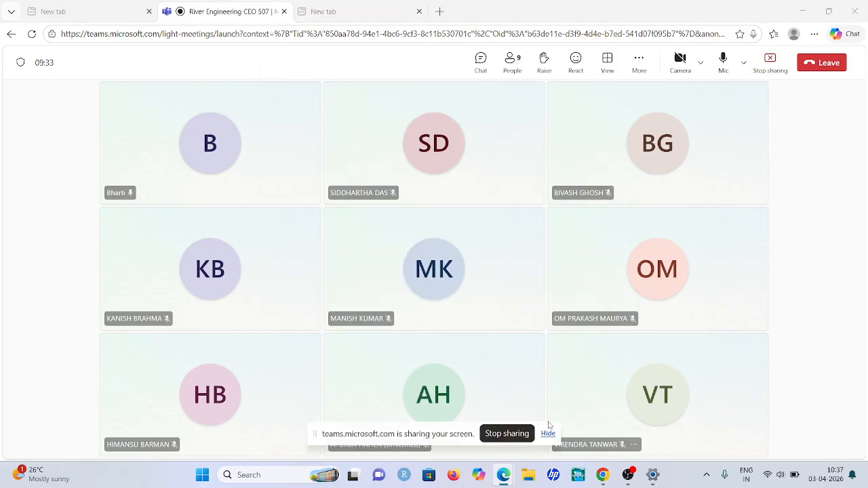
click(548, 434)
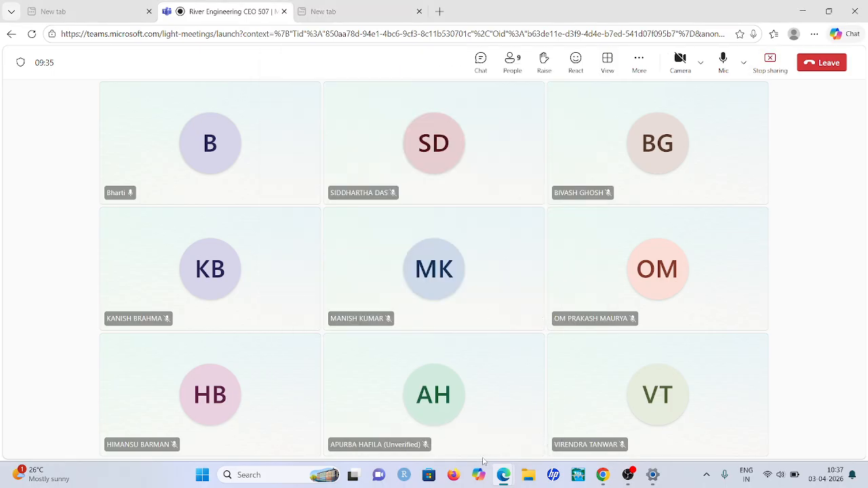
click(803, 11)
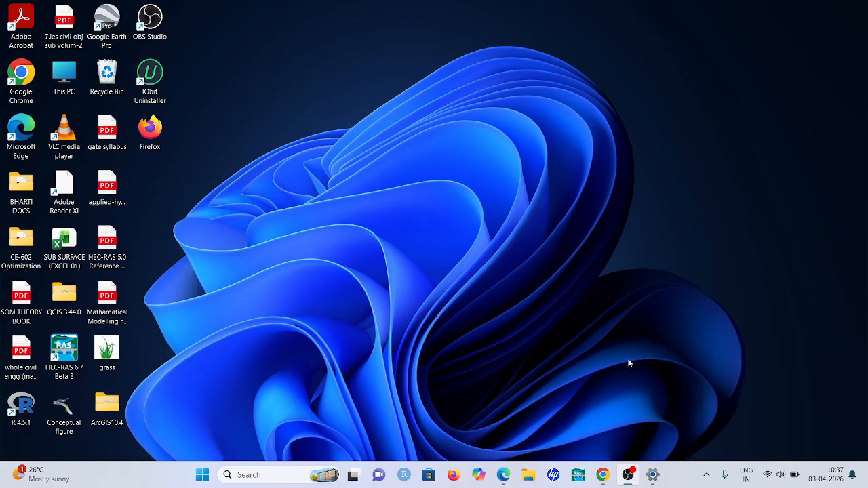
click(806, 8)
Launch HEC-RAS 6.7 Beta 3 and start a new project
click(578, 474)
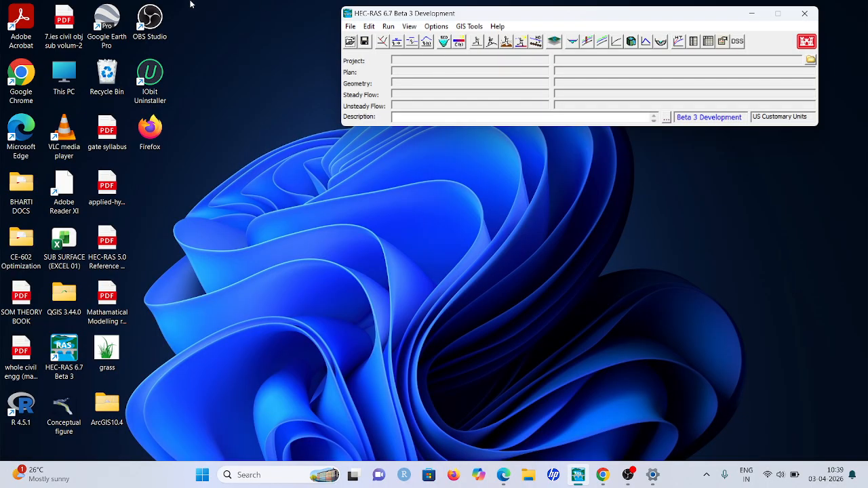
click(351, 27)
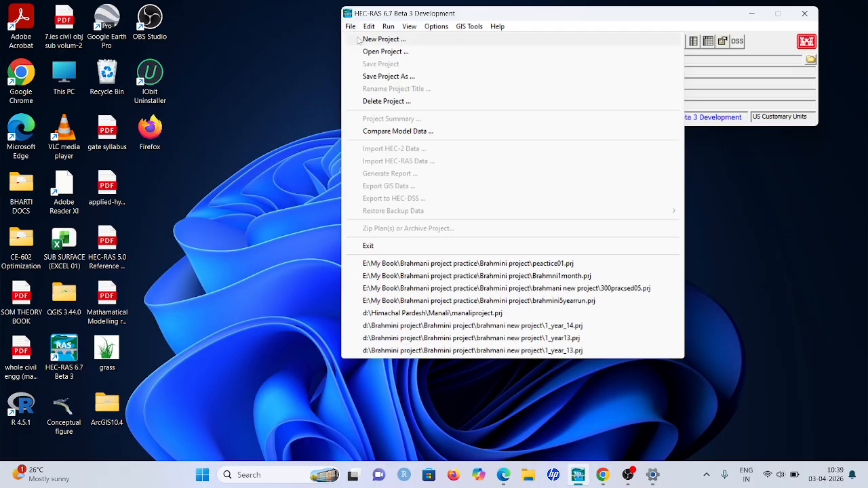
click(360, 40)
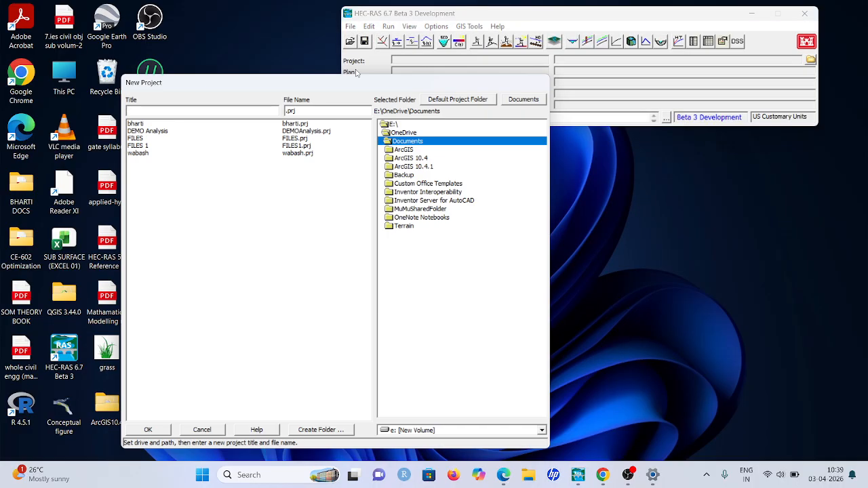
click(162, 114)
text(prac)
key(BackSpace)
key(BackSpace)
key(BackSpace)
key(BackSpace)
Choose E:\My Book\Brahmani project practice\Brahmini project as the new project's folder
double_click(421, 125)
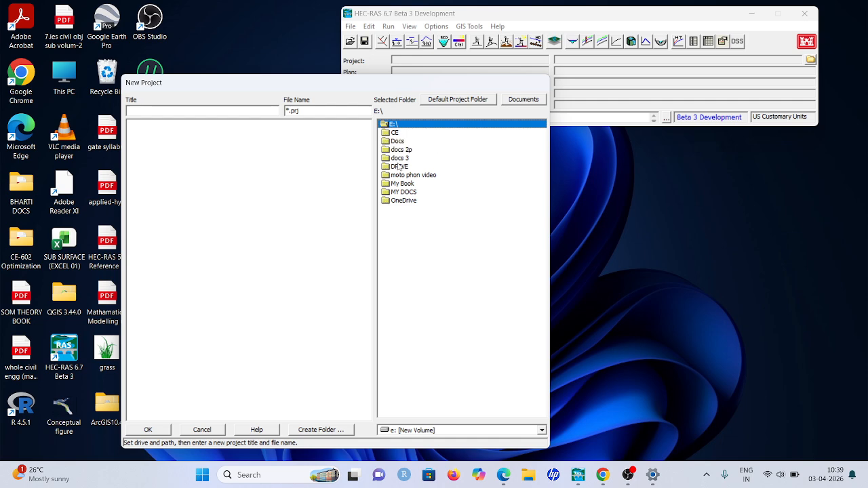
double_click(408, 183)
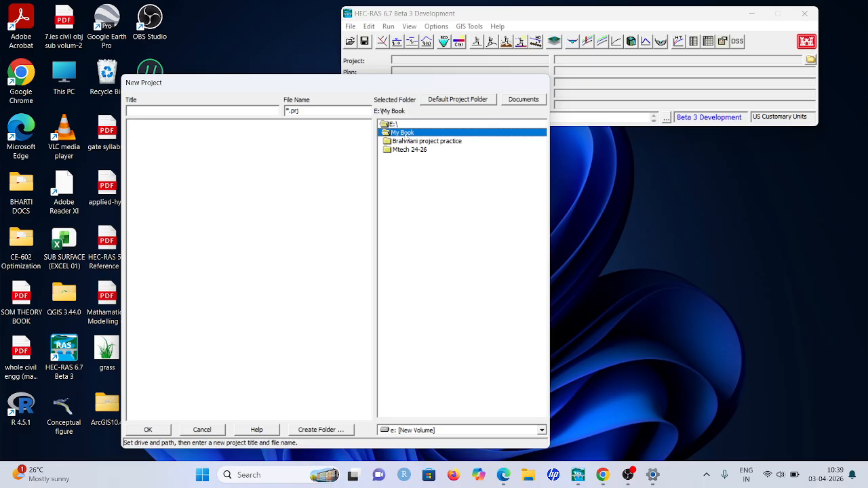
double_click(409, 141)
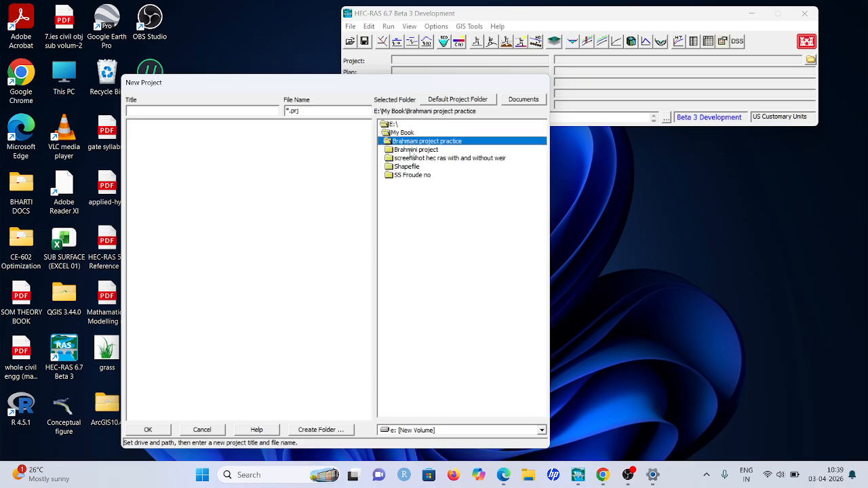
double_click(411, 151)
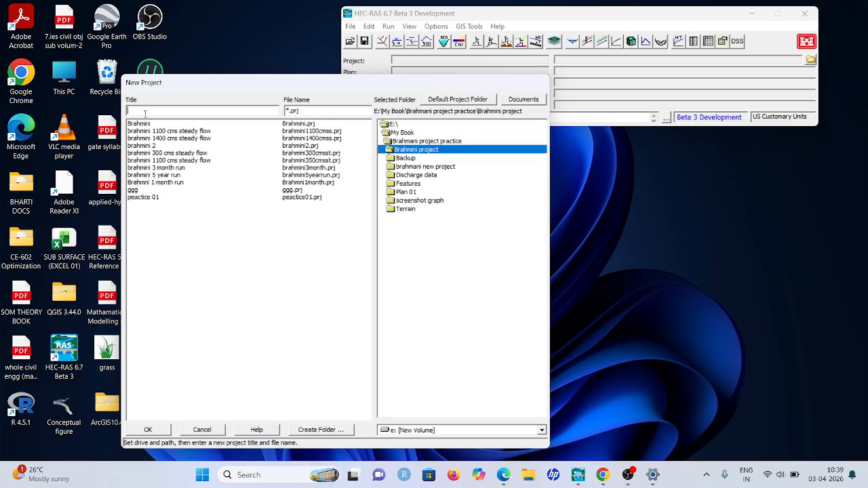
Title the new project "practice" and create it with the file name practice.prj
text(practice)
click(148, 429)
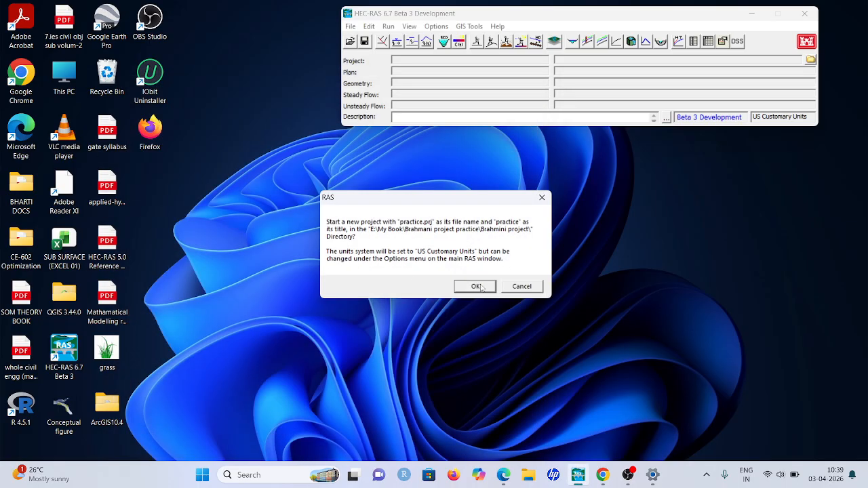
click(481, 287)
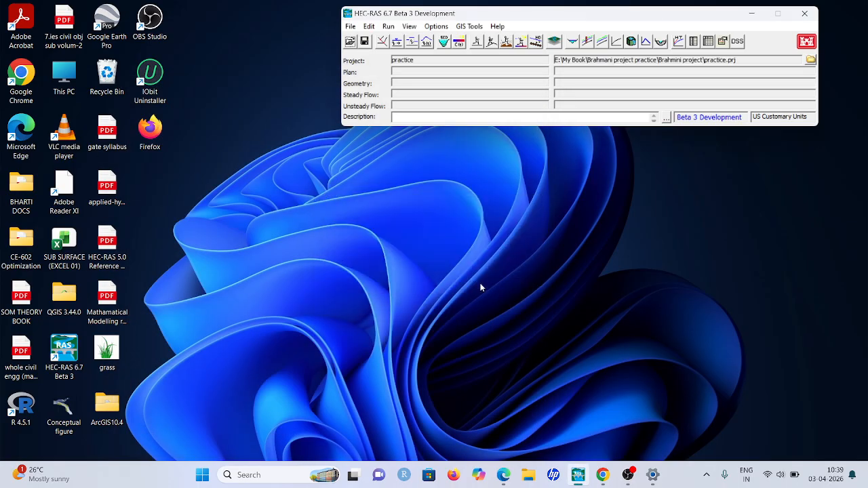
Set the project's unit system to System International (Metric System)
click(429, 28)
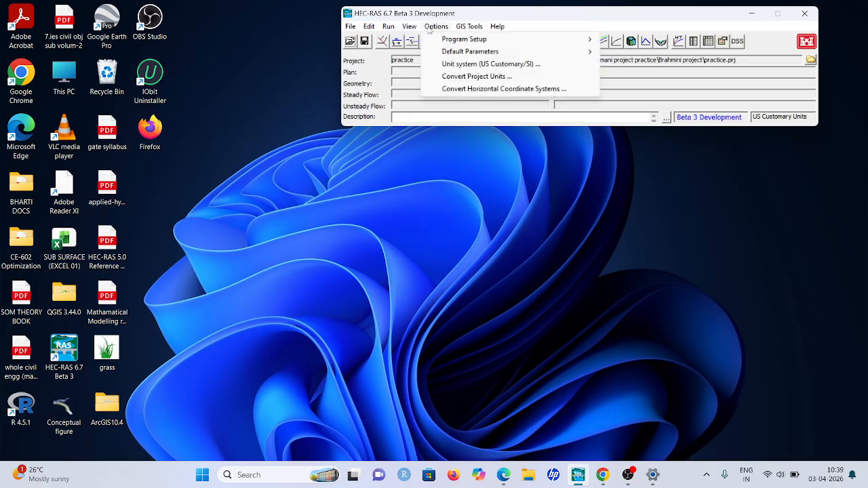
click(473, 64)
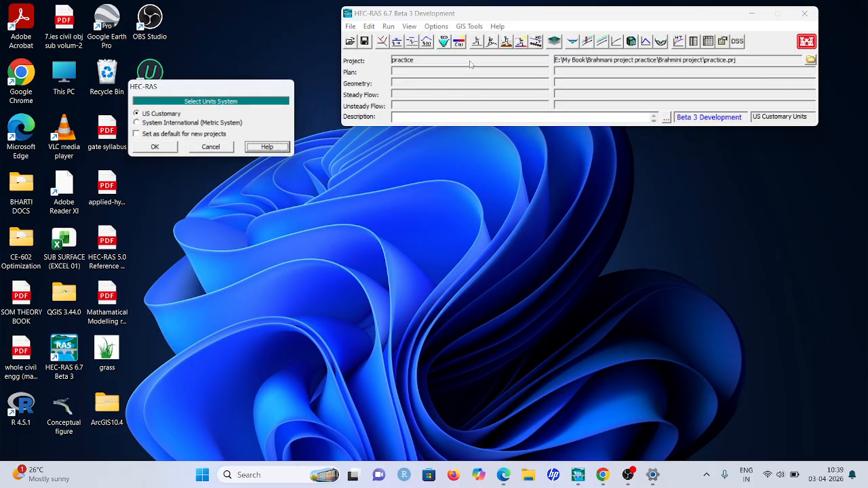
click(138, 124)
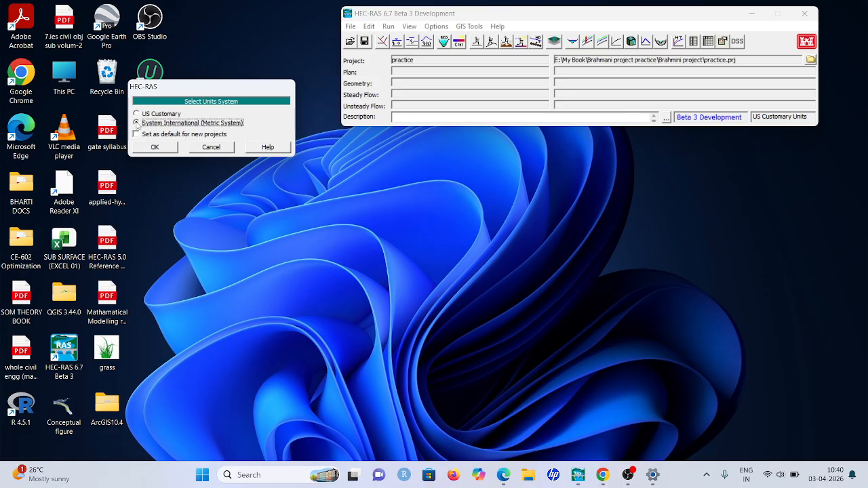
click(166, 146)
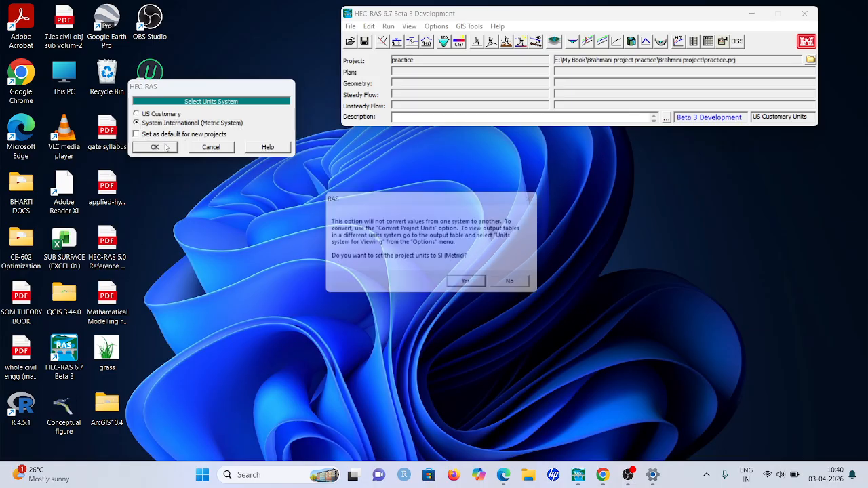
click(458, 287)
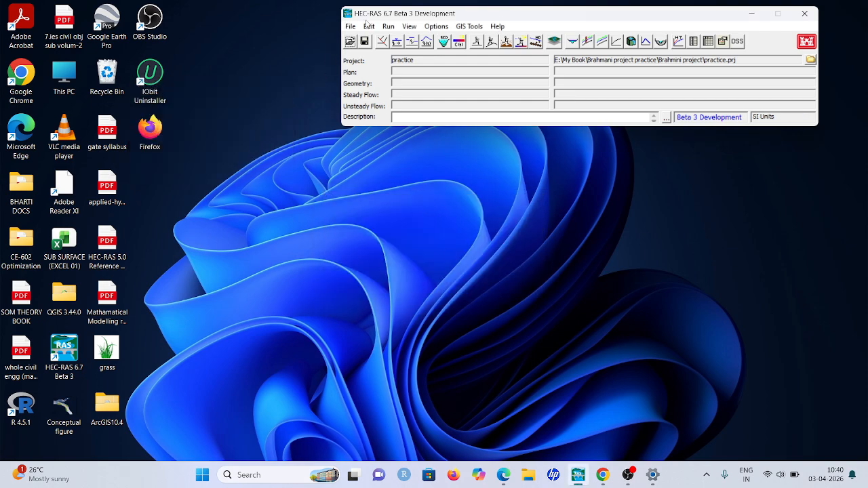
Open RAS Mapper and set the project's projection from the file 32645.prj in the Brahmini project folder
click(554, 44)
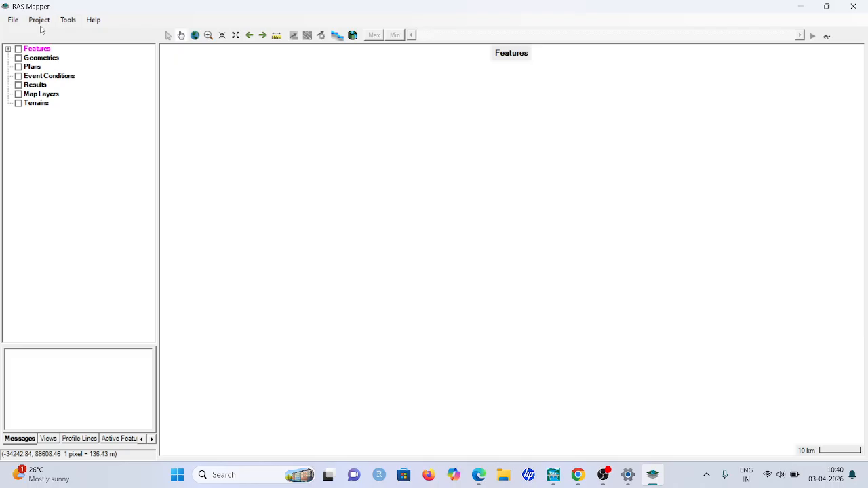
click(42, 21)
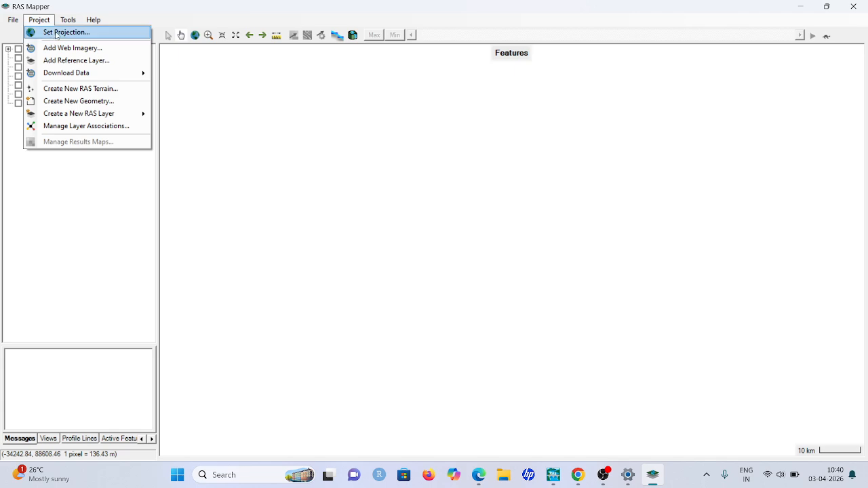
click(56, 36)
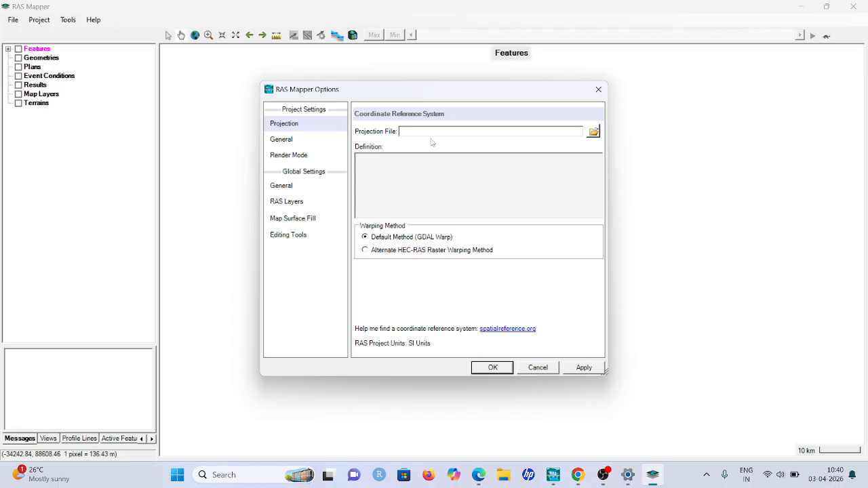
click(594, 132)
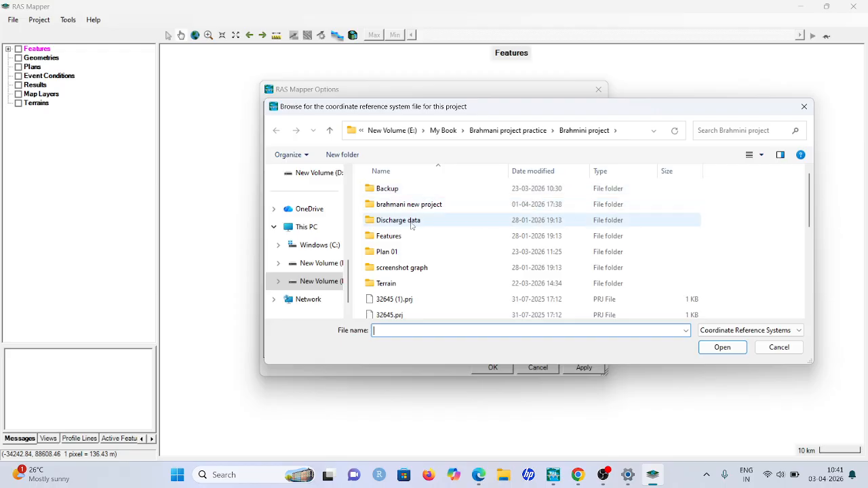
scroll(397, 285, down, 1)
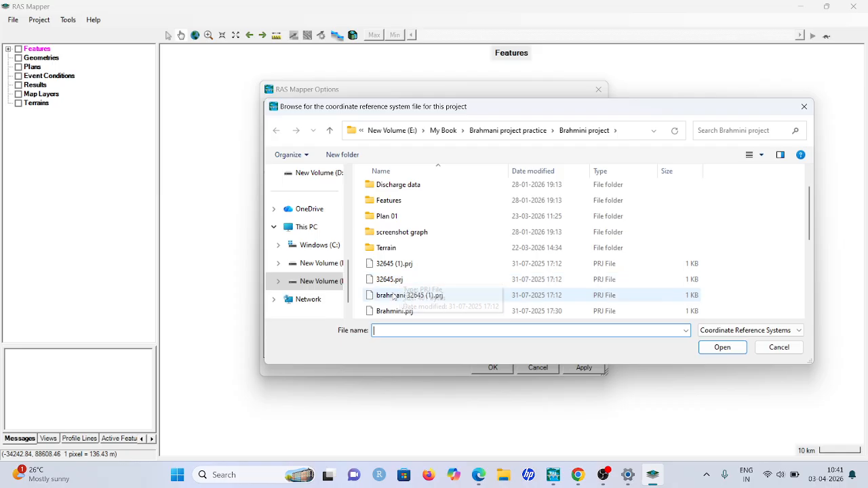
click(397, 285)
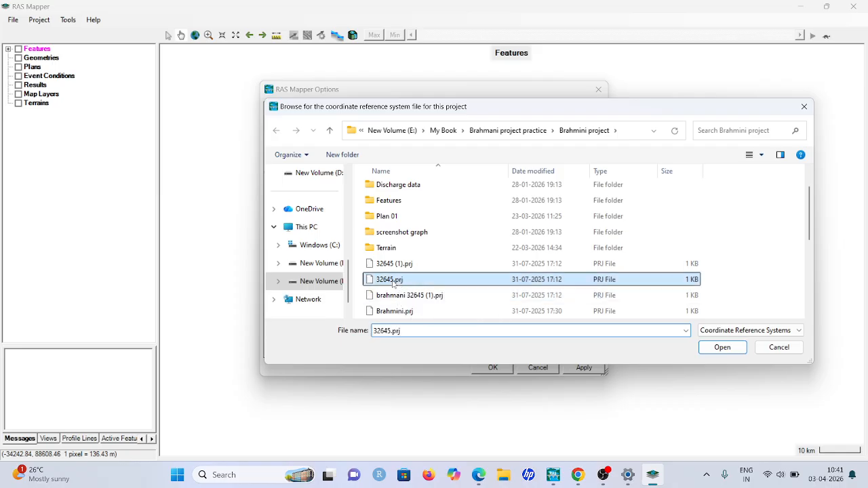
click(723, 348)
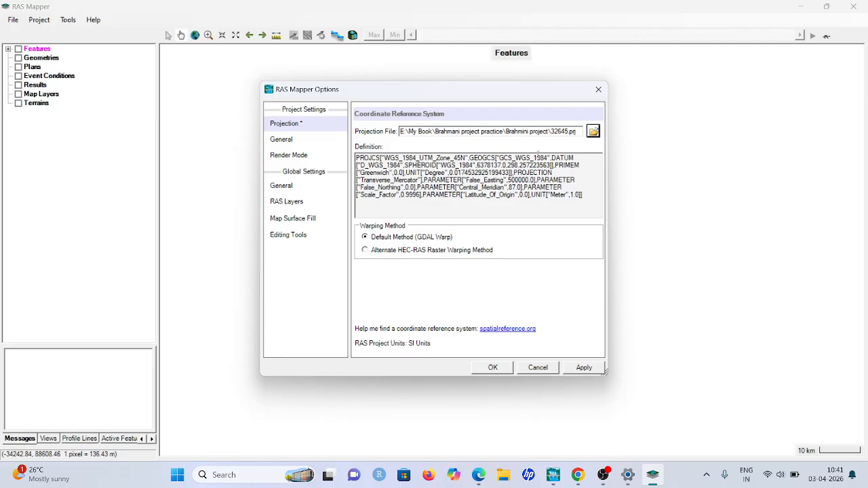
click(496, 367)
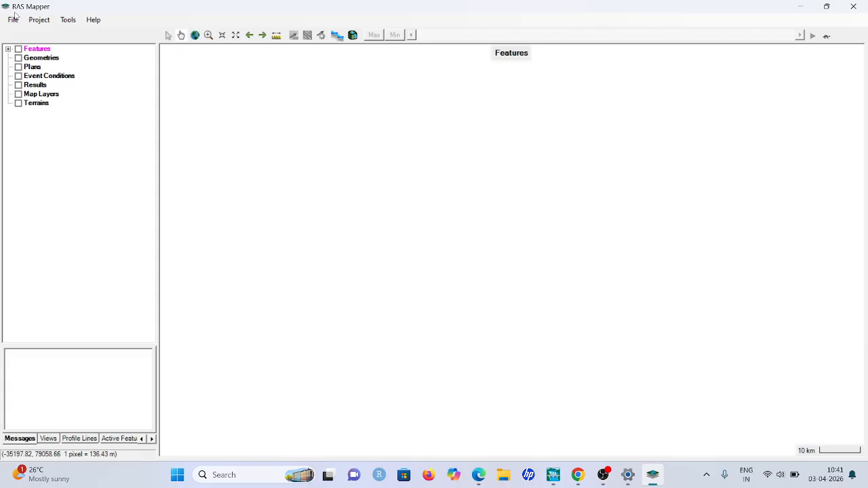
Create a new RAS terrain layer from the raster Terrain brahmini.tif, with the default rounding, vertical conversion and output file name
click(18, 103)
right_click(45, 104)
click(91, 124)
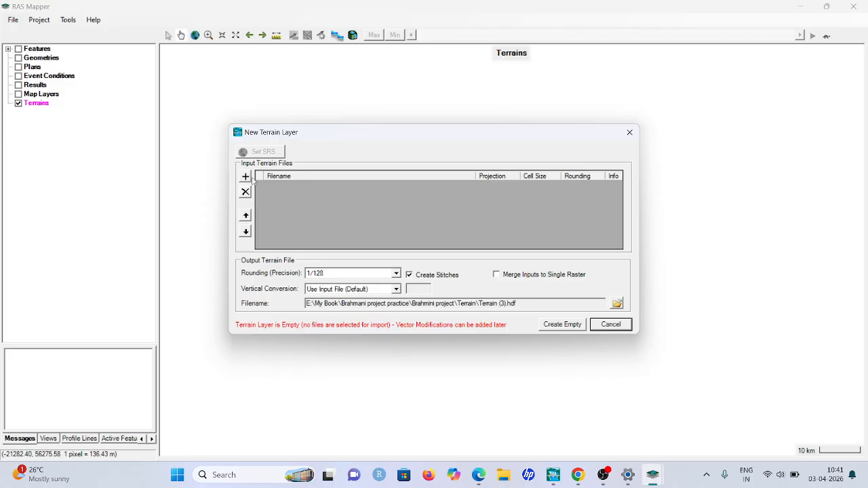
click(246, 178)
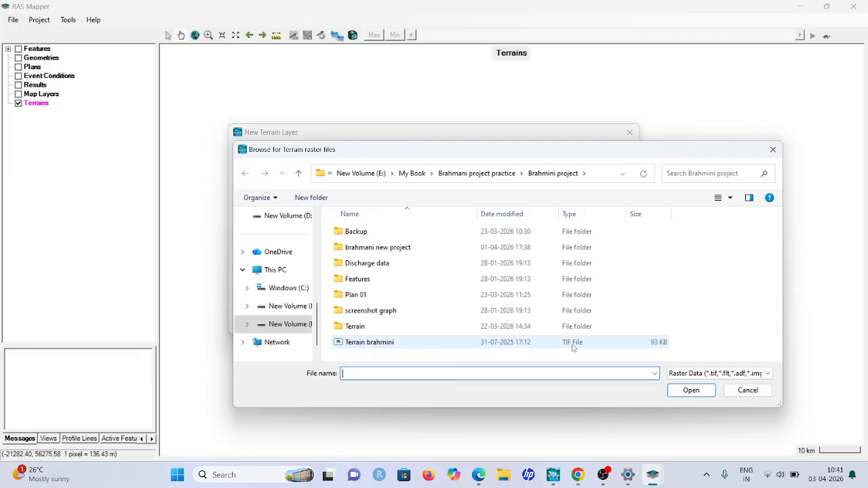
click(361, 344)
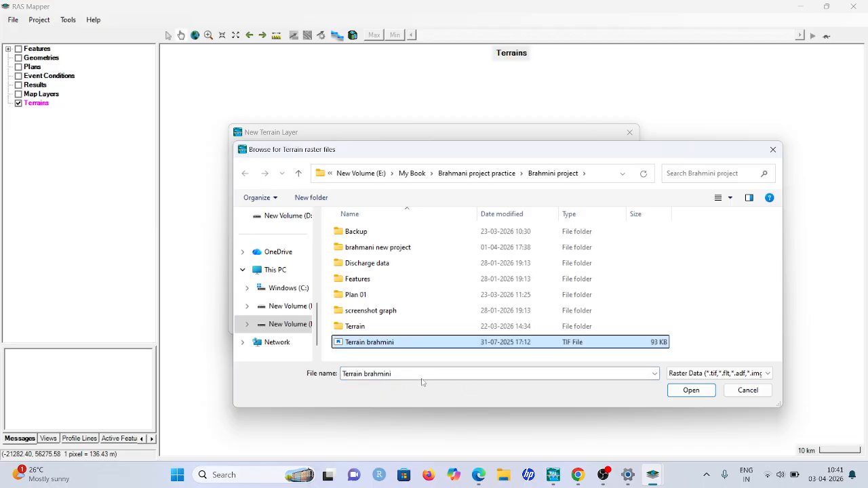
click(691, 390)
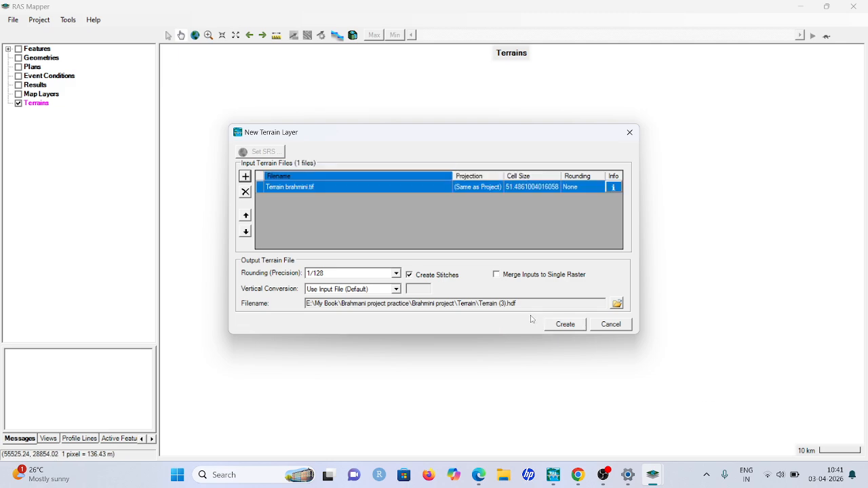
click(568, 325)
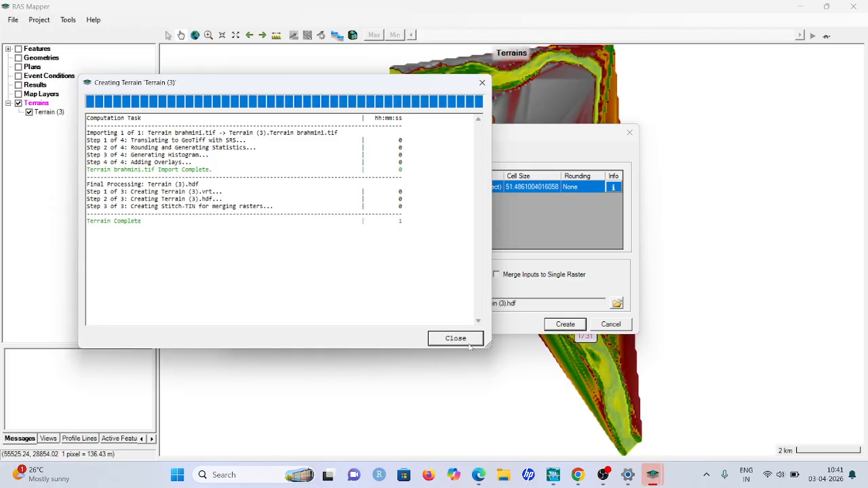
click(469, 342)
scroll(593, 143, down, 3)
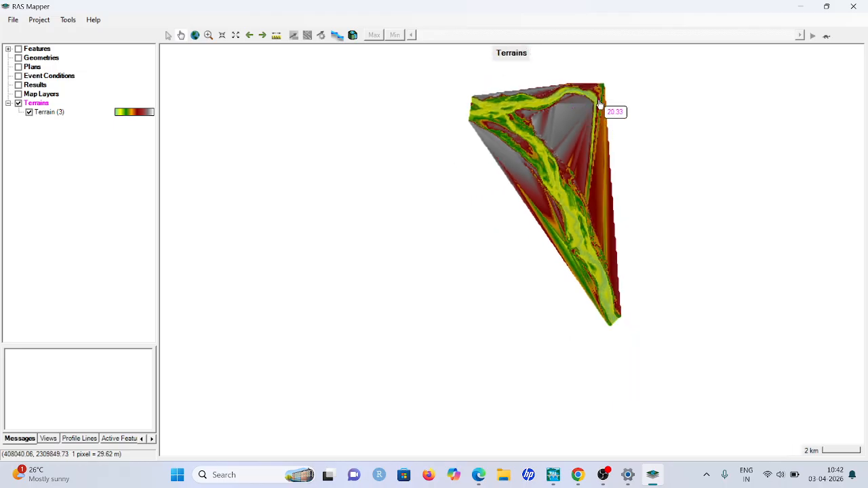
scroll(601, 98, up, 2)
scroll(599, 99, up, 1)
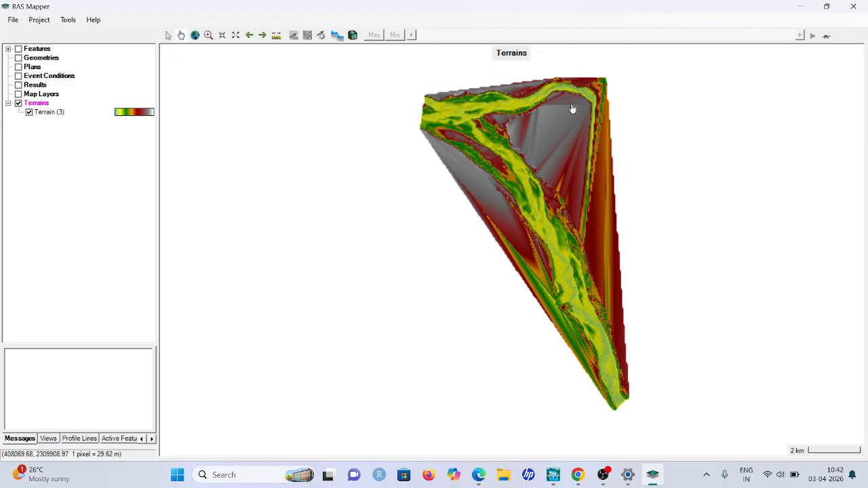
scroll(543, 119, up, 2)
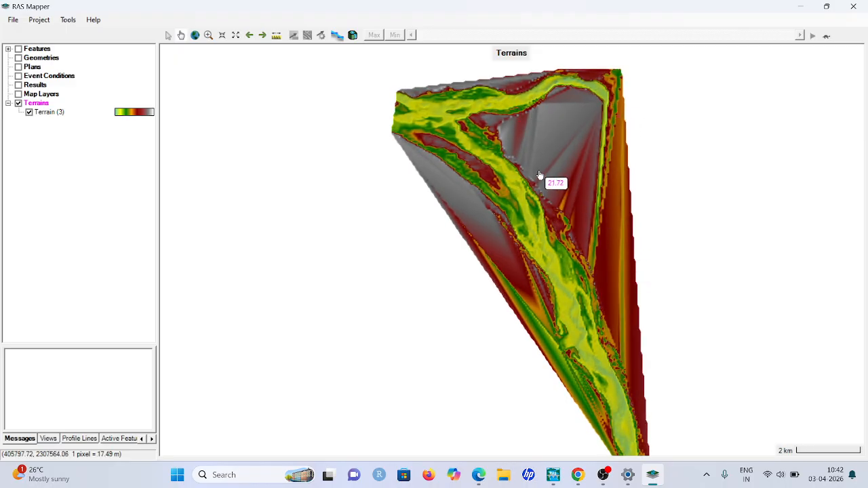
scroll(540, 178, down, 1)
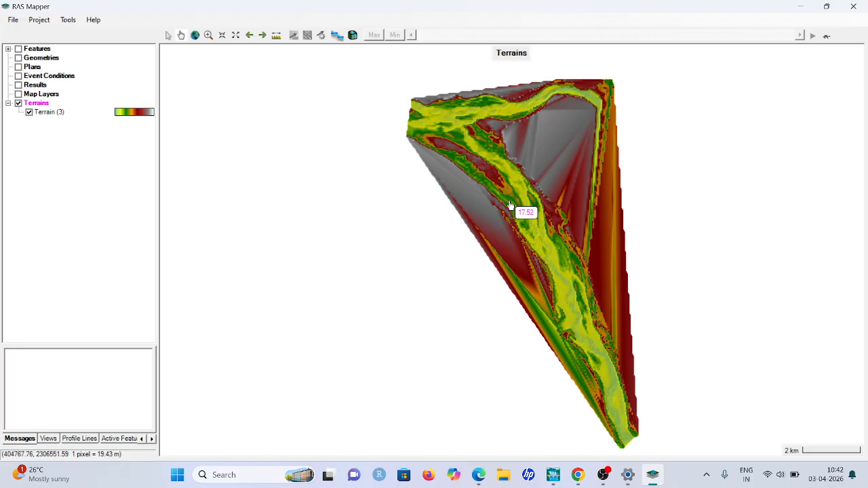
scroll(575, 180, up, 1)
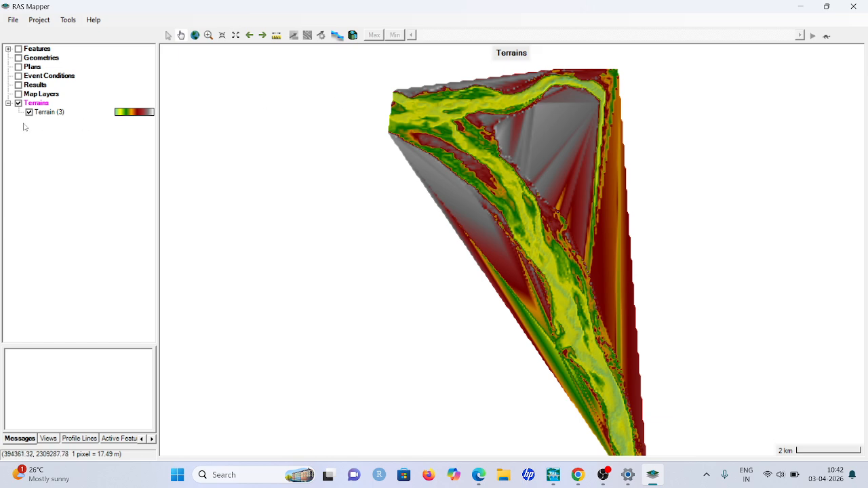
click(8, 103)
click(8, 103)
right_click(45, 105)
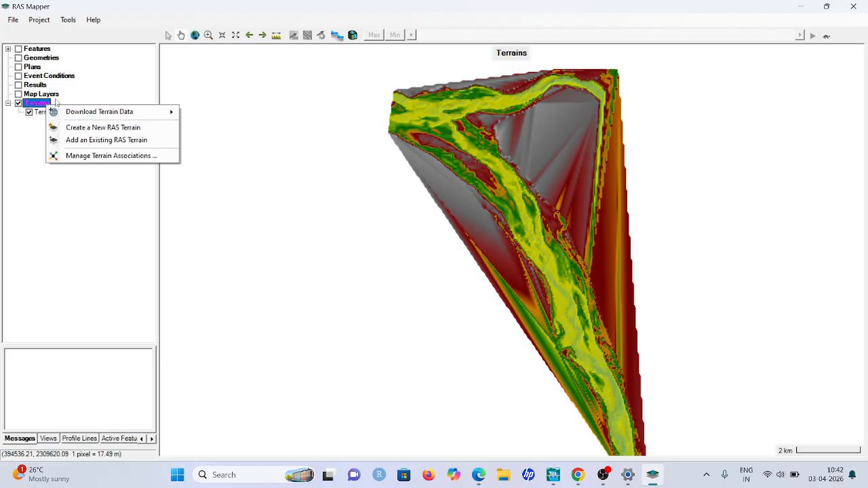
Turn on the map layers and add the Google Satellite web imagery with the default near resampling method
click(15, 93)
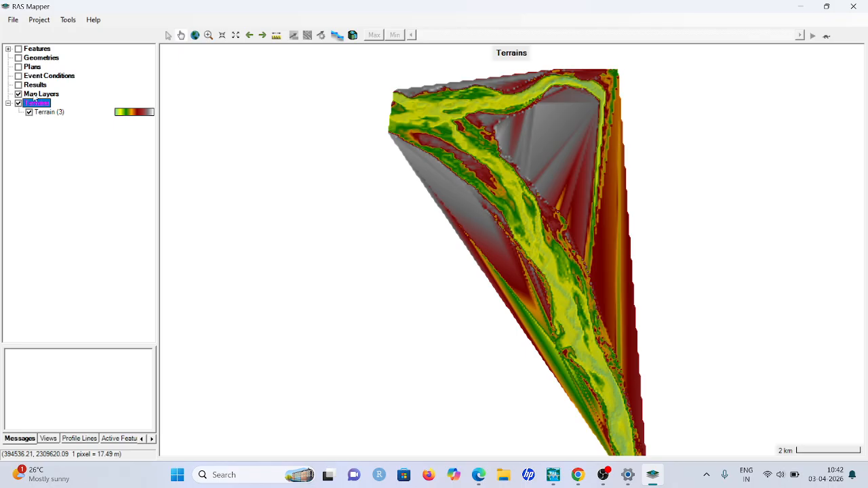
right_click(34, 97)
click(87, 100)
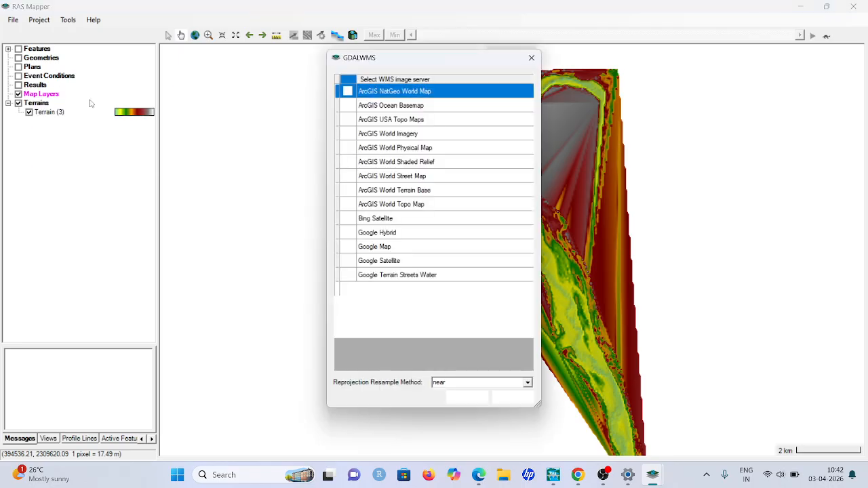
click(378, 247)
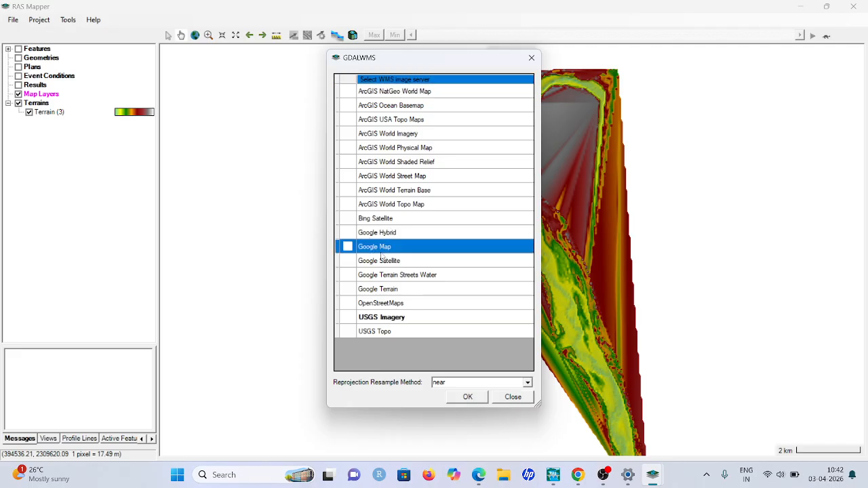
click(383, 264)
click(468, 399)
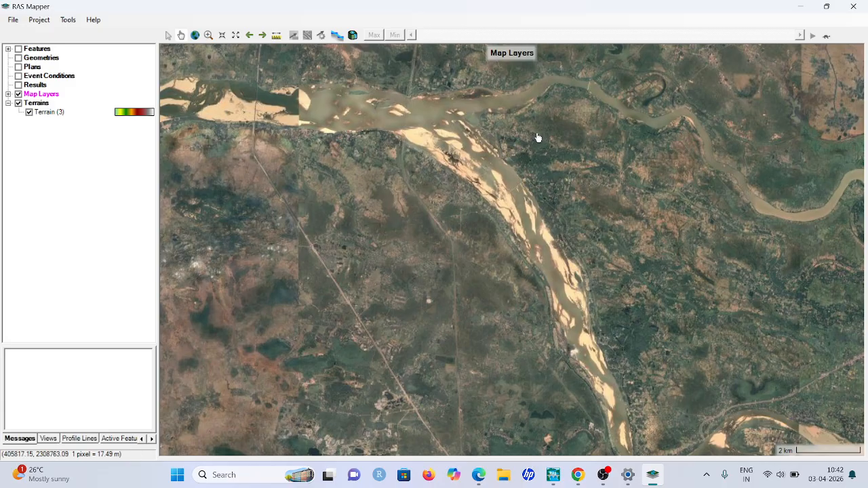
Set the opacity of the Google Satellite layer to 85%, keeping its default color ramp
click(9, 95)
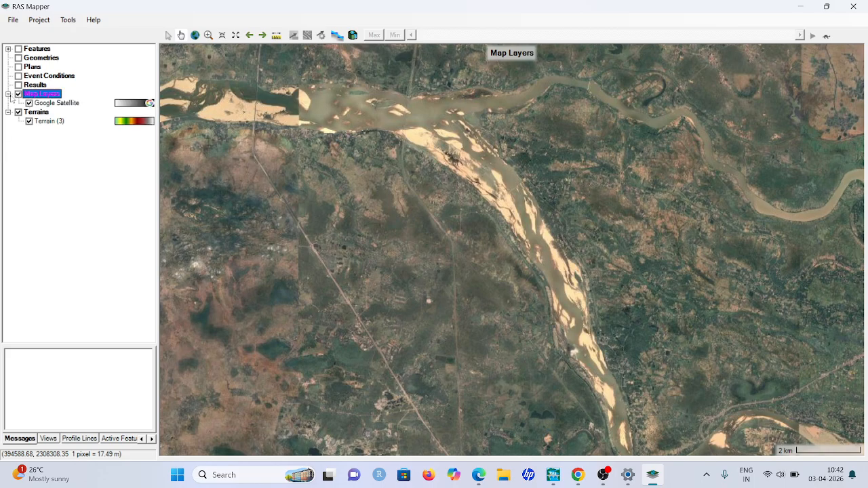
right_click(126, 106)
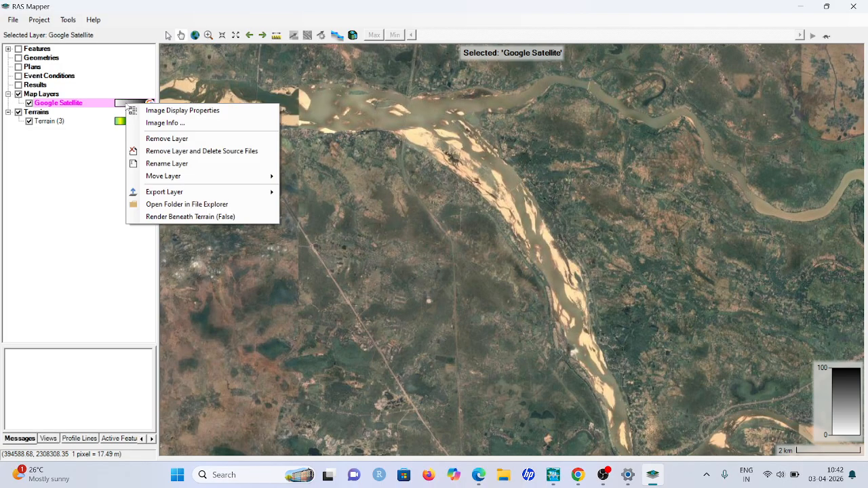
click(183, 110)
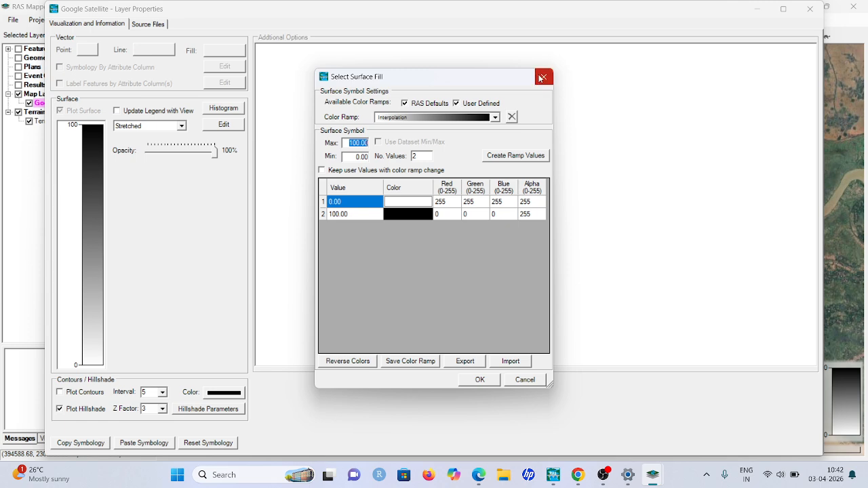
click(543, 78)
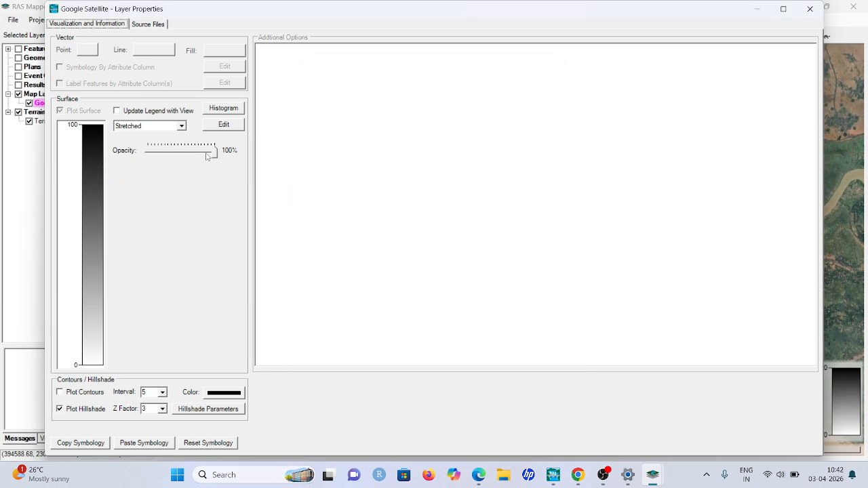
mouse_move(215, 152)
mouse_down()
mouse_move(186, 155)
mouse_move(208, 152)
mouse_up()
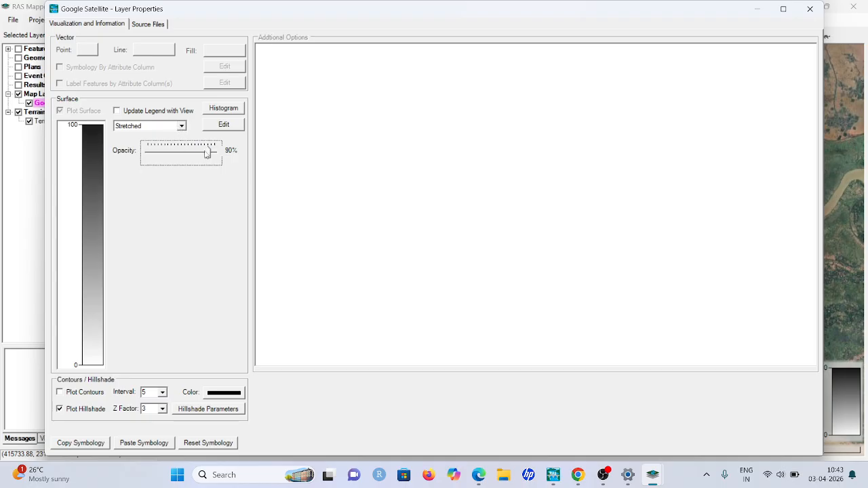
drag(207, 154, 204, 153)
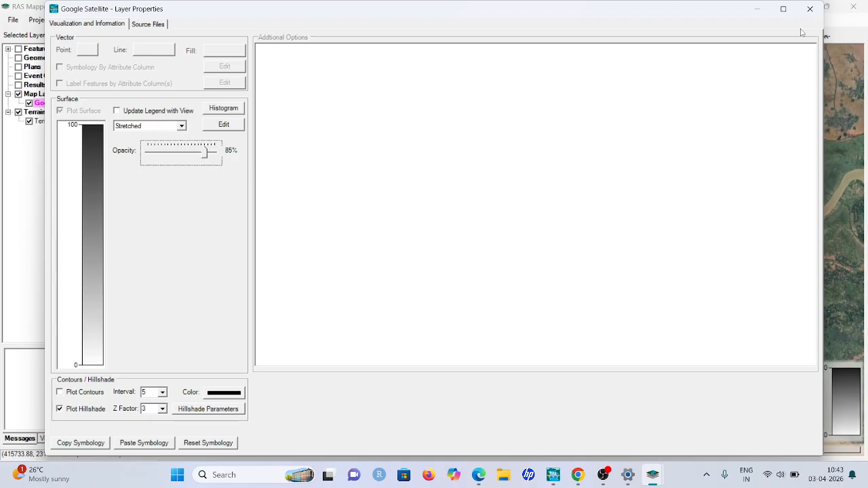
click(810, 9)
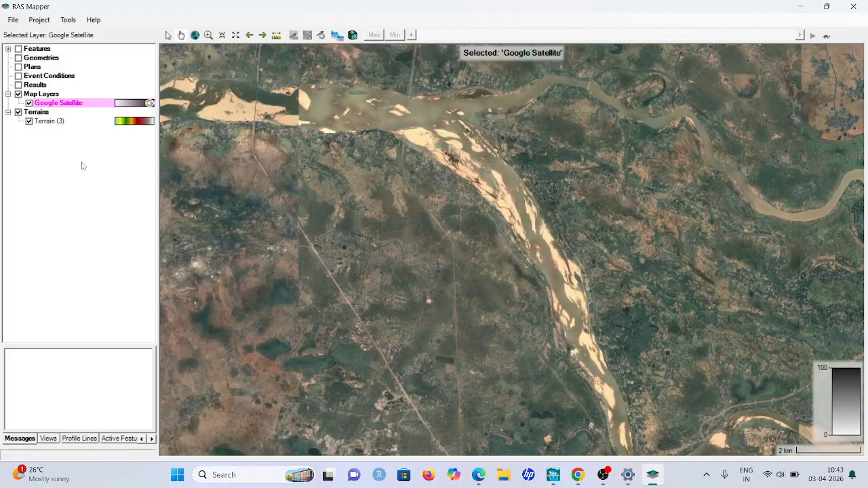
Lower the opacity of the Terrain (3) layer slightly and compare the terrain with the satellite imagery along the river
click(138, 123)
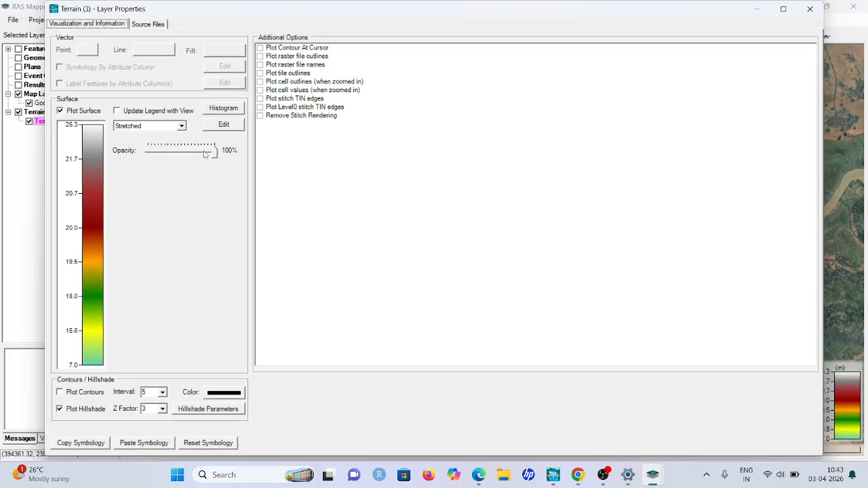
drag(219, 155, 204, 154)
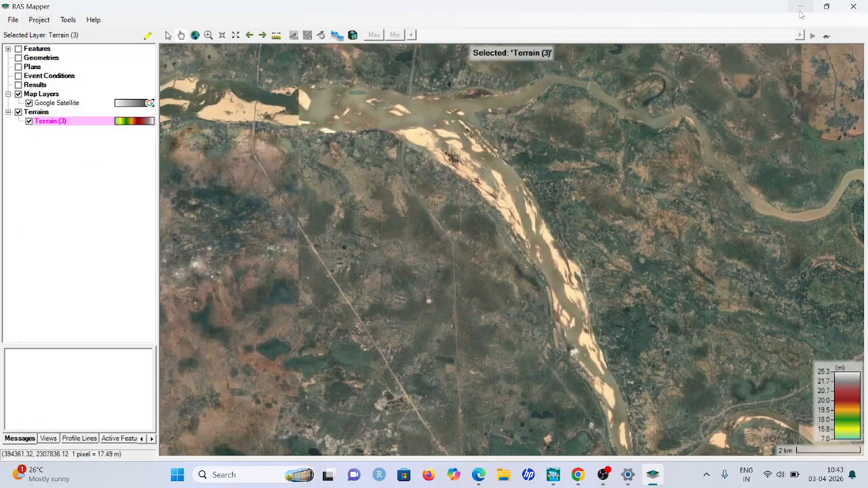
click(810, 9)
scroll(447, 293, down, 1)
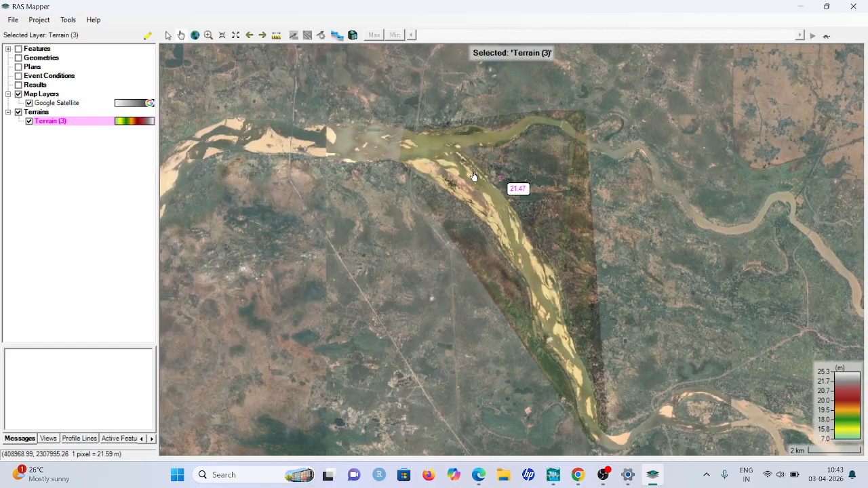
scroll(520, 172, up, 1)
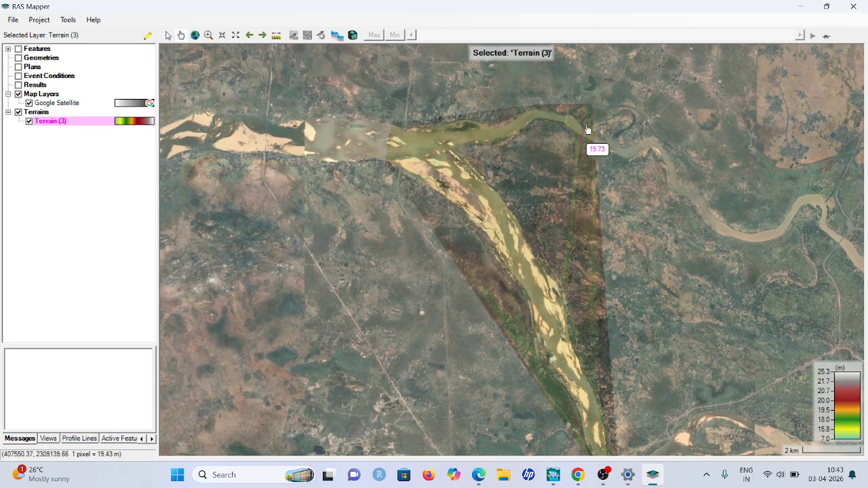
scroll(576, 142, down, 1)
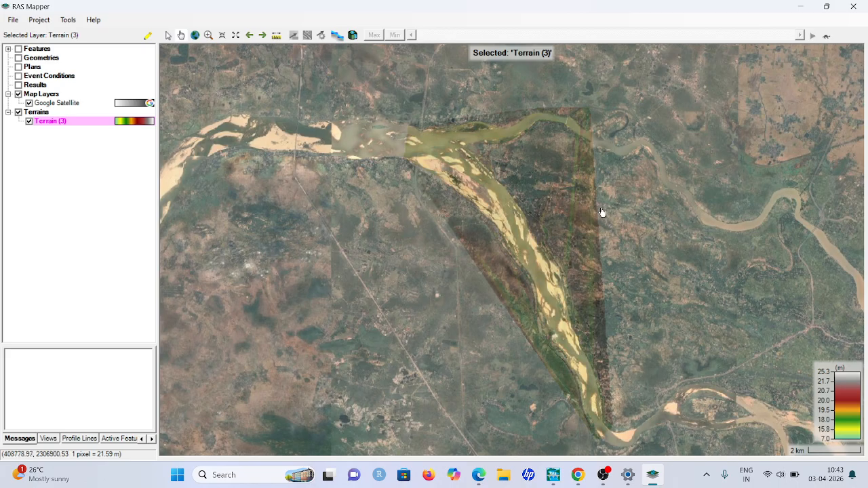
Save the RAS Mapper setup and close RAS Mapper
click(14, 21)
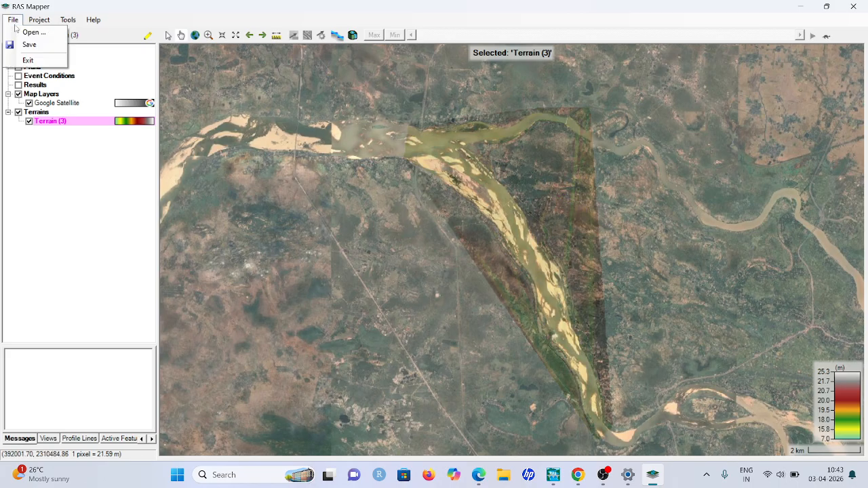
click(28, 46)
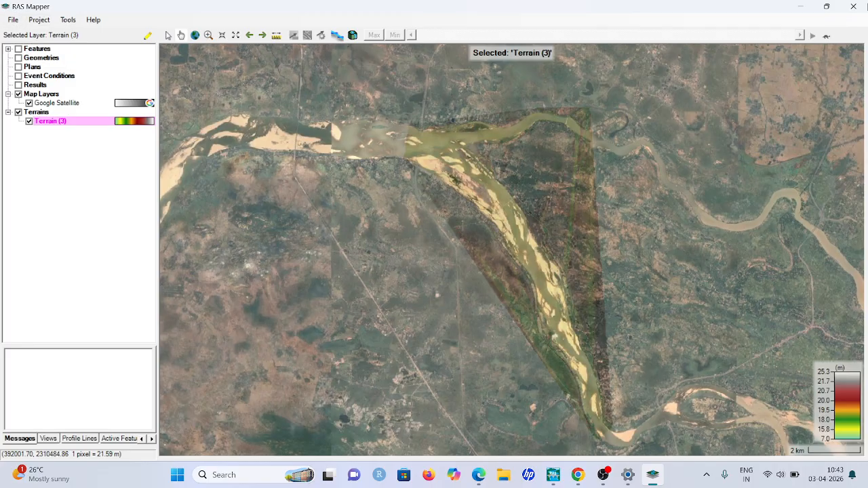
click(852, 7)
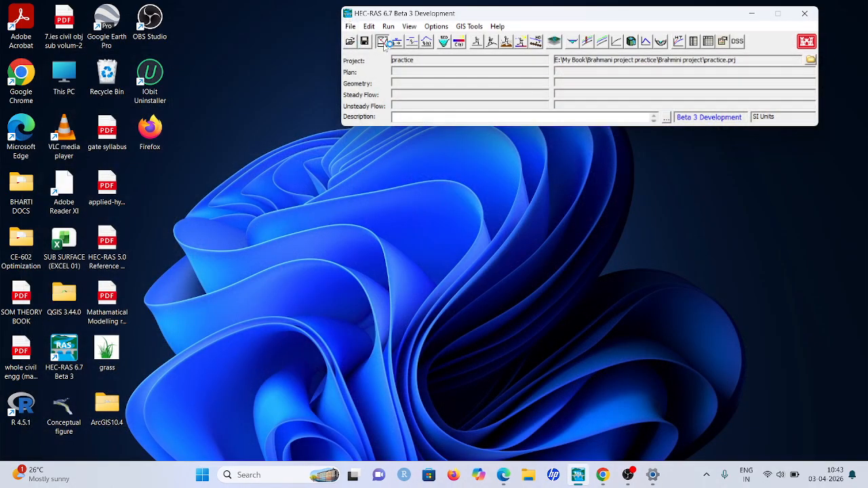
Open the Geometric Data editor and display Google Satellite as a background layer together with the terrain
click(383, 42)
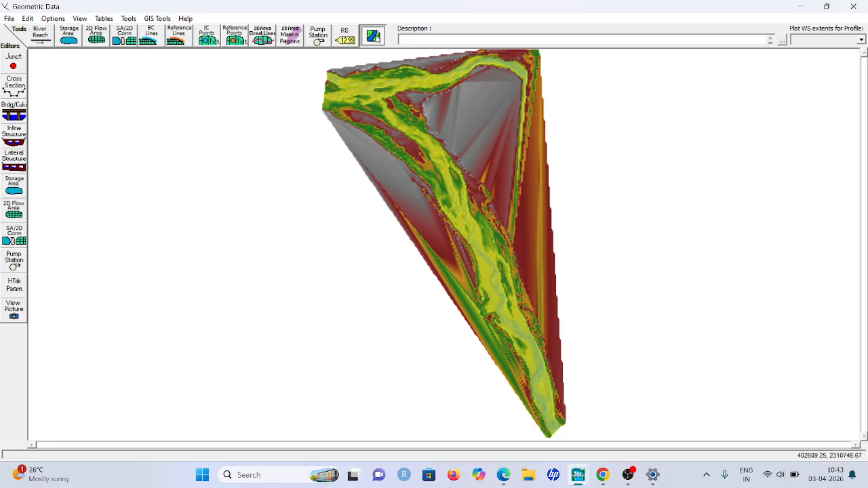
click(375, 37)
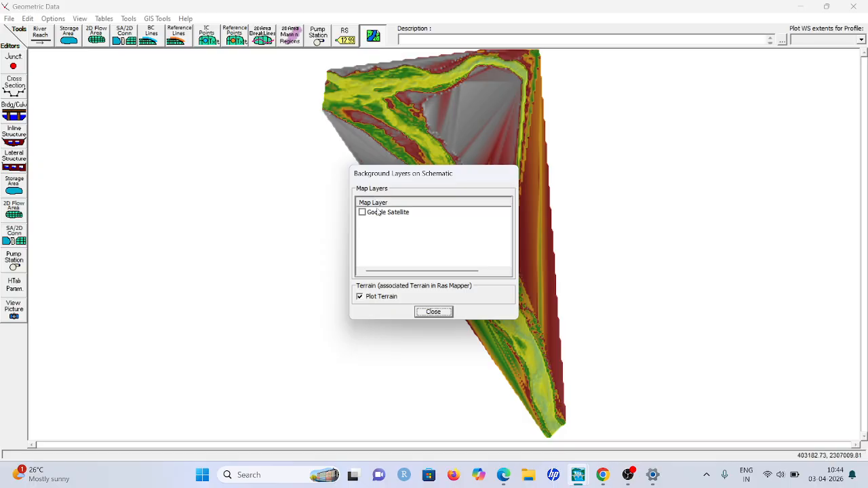
click(365, 213)
click(363, 213)
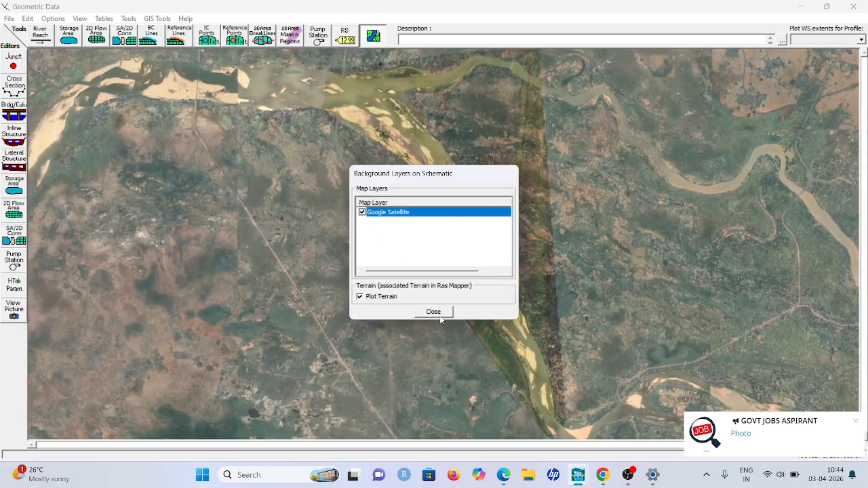
click(437, 313)
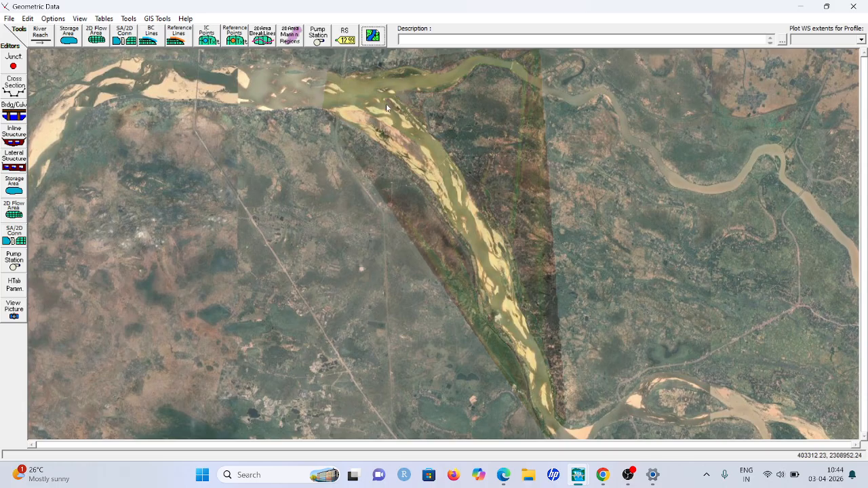
Draw a 2D flow area polygon around the river fork, covering the upper reach and part of both branches, and name it brahmani
click(96, 39)
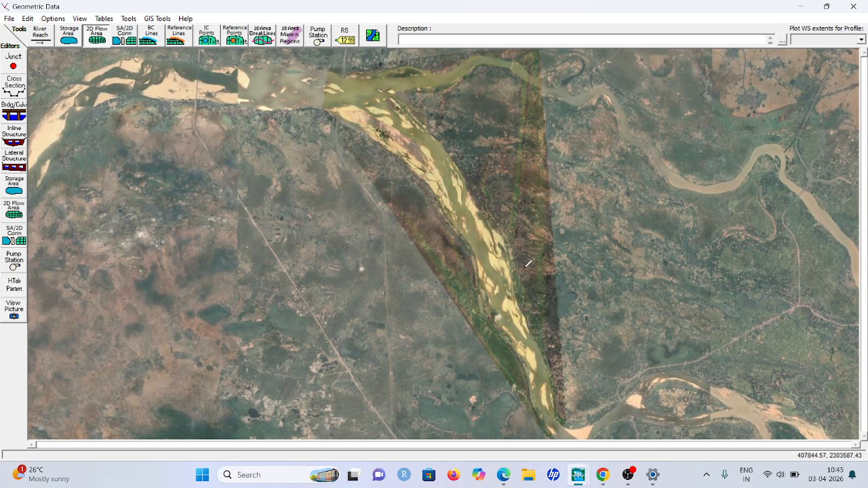
click(333, 70)
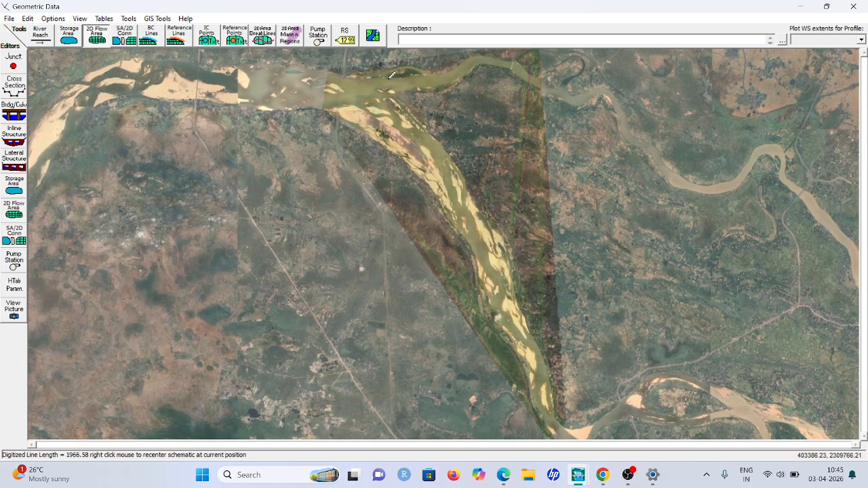
click(490, 60)
click(398, 87)
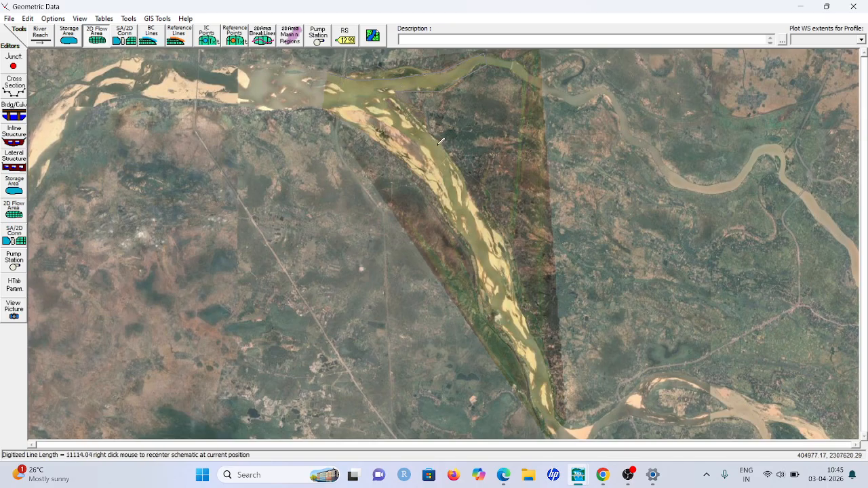
click(469, 190)
click(486, 209)
click(457, 227)
click(405, 161)
click(375, 139)
click(340, 112)
click(325, 104)
double_click(332, 70)
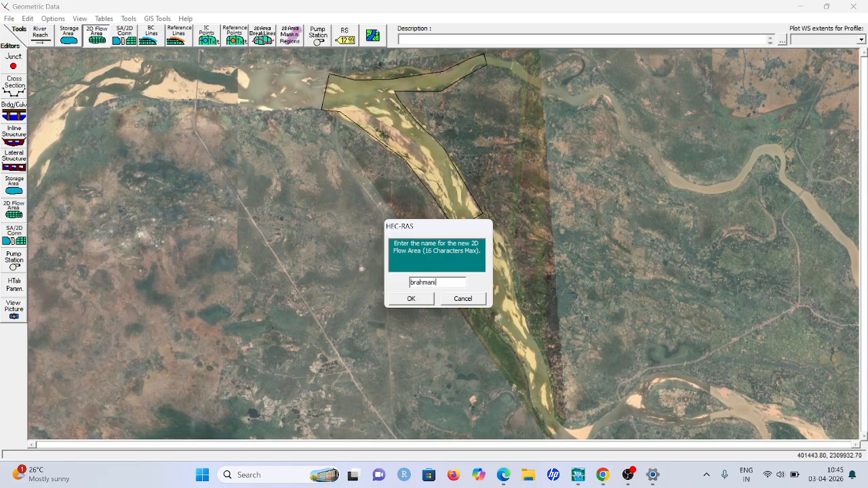
click(432, 299)
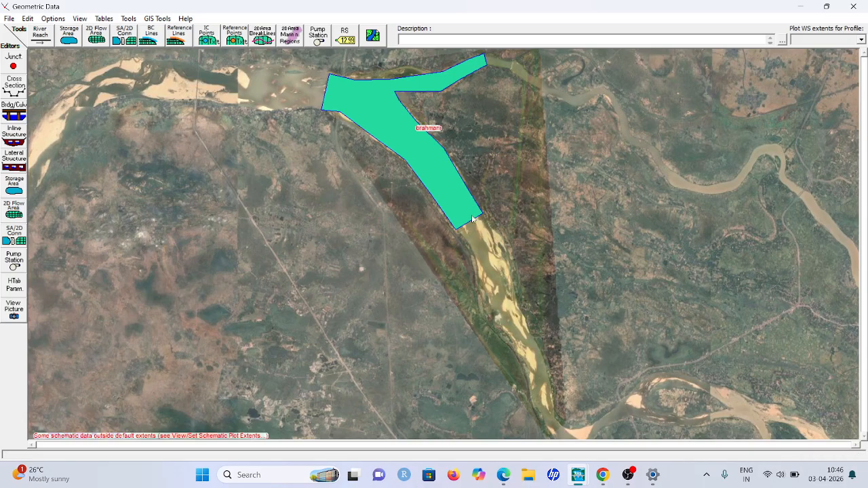
click(13, 211)
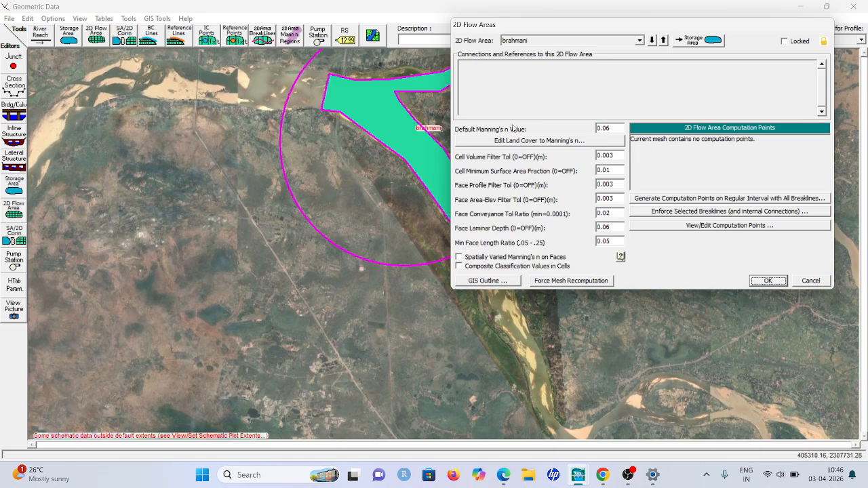
click(611, 128)
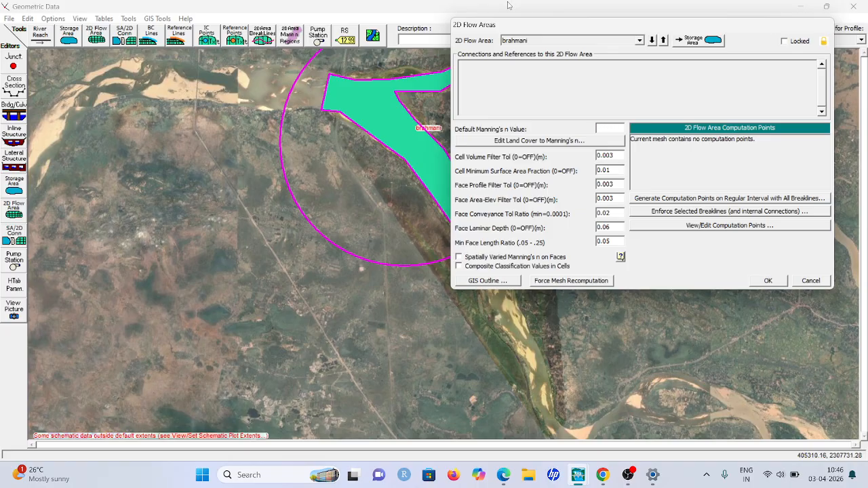
key(Escape)
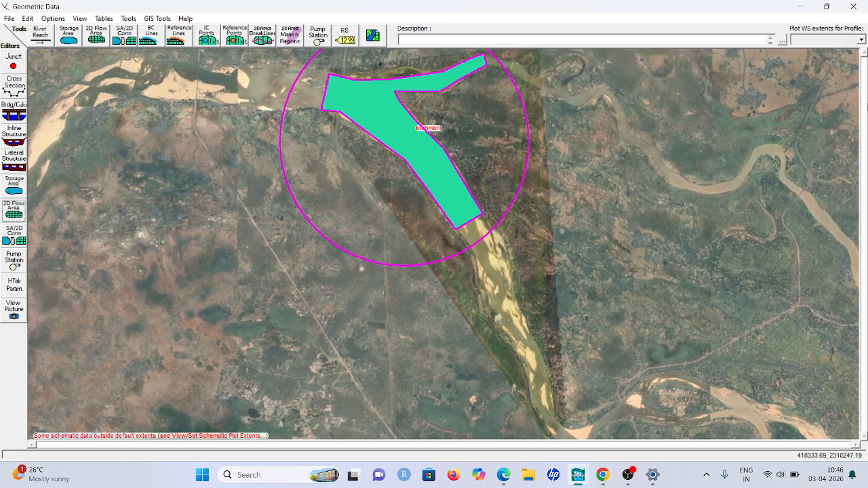
Generate computation points for the brahmani 2D flow area on a regular interval with a spacing of 70 m
click(14, 209)
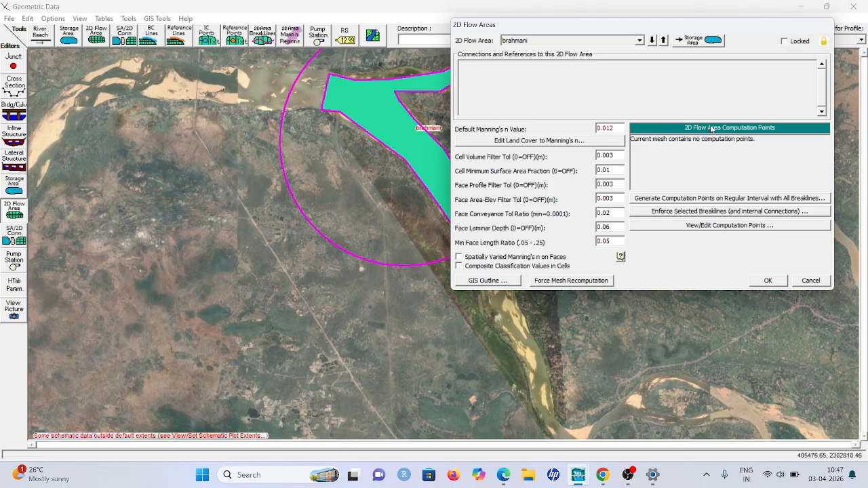
click(705, 198)
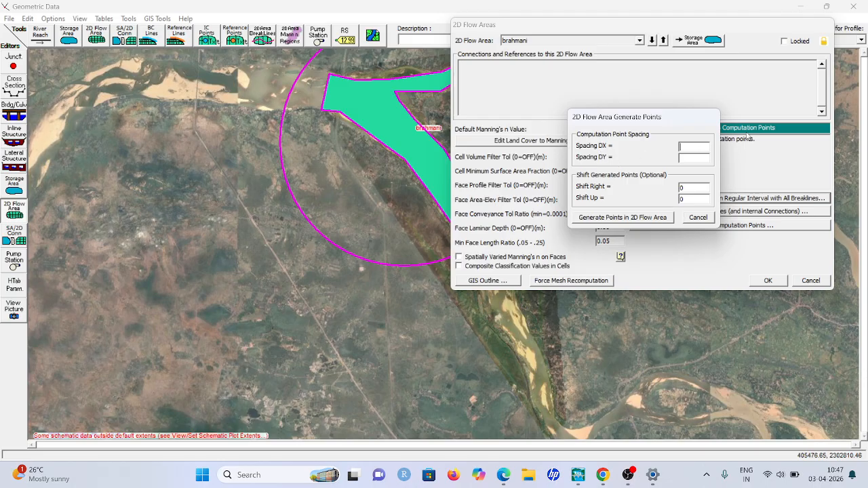
text(70)
click(619, 221)
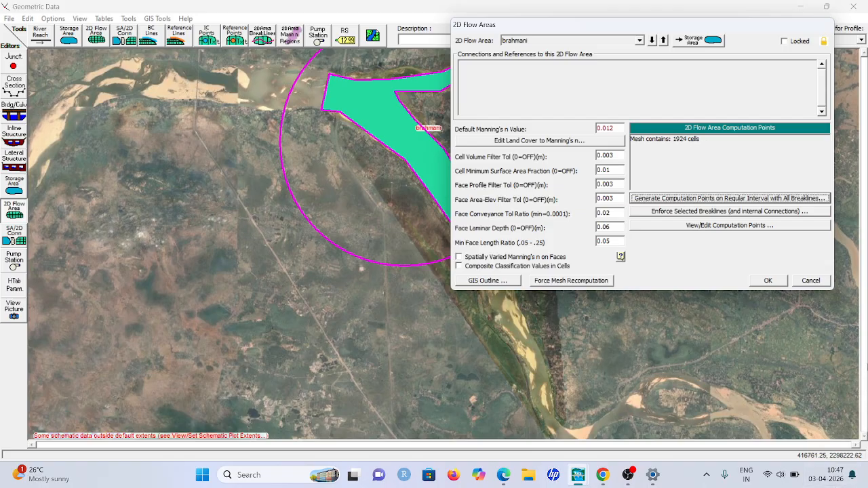
click(772, 279)
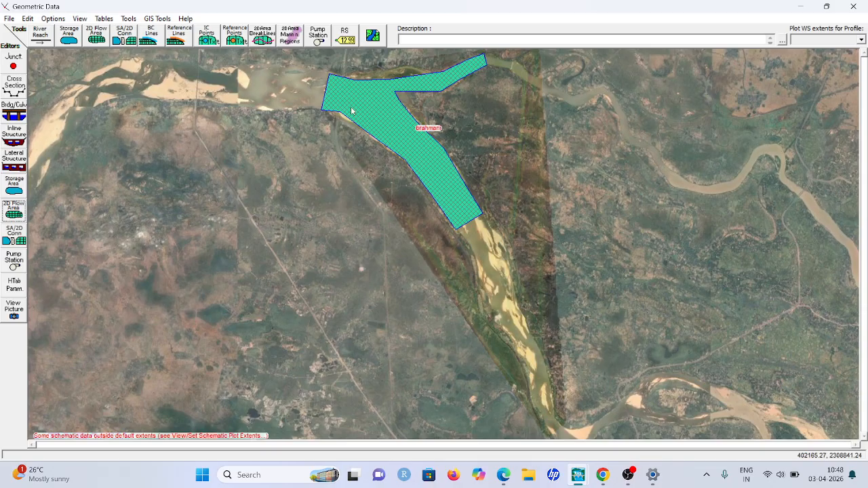
Save the geometry data under the title "prac geometry" in the Brahmini project folder
click(10, 18)
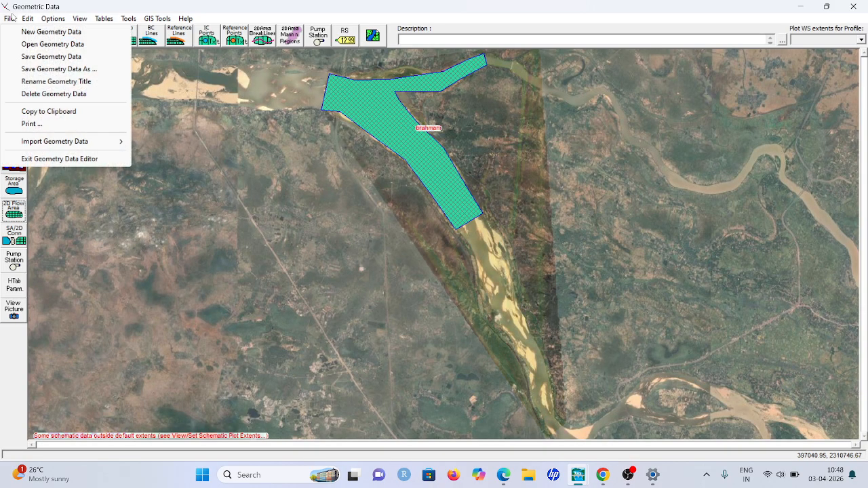
click(33, 60)
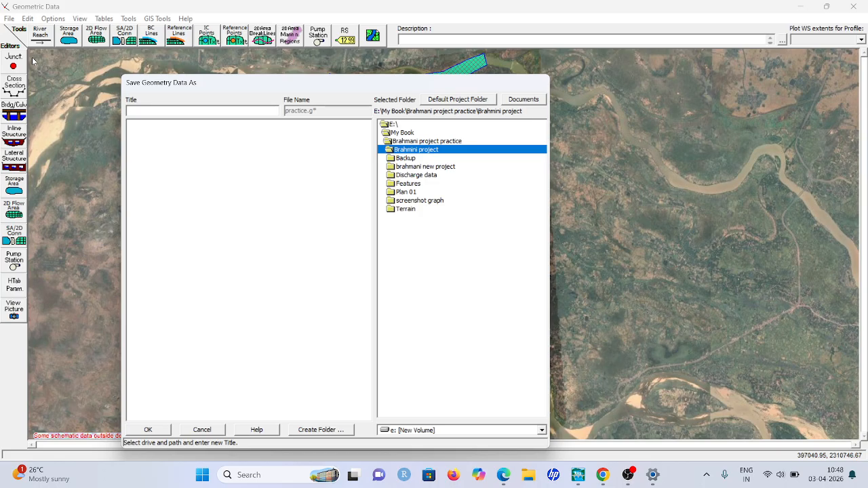
click(171, 107)
text(prac geometry)
click(157, 430)
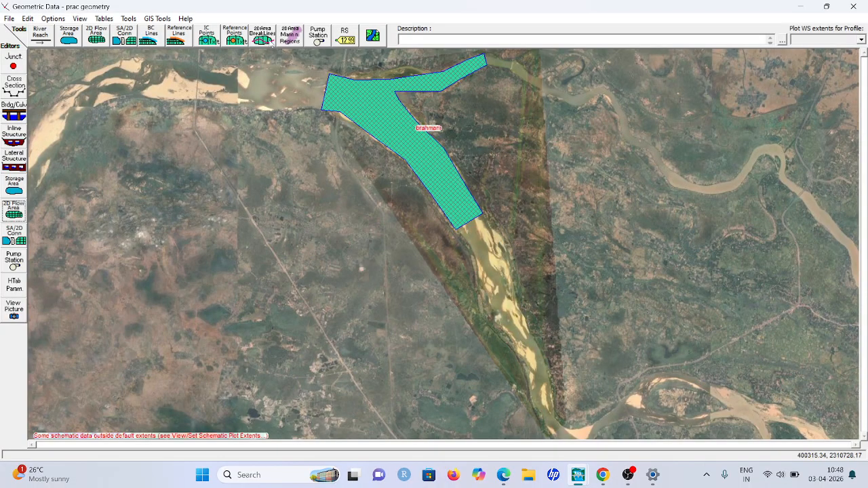
Save the titled geometry once more and close the Geometric Data editor
click(10, 18)
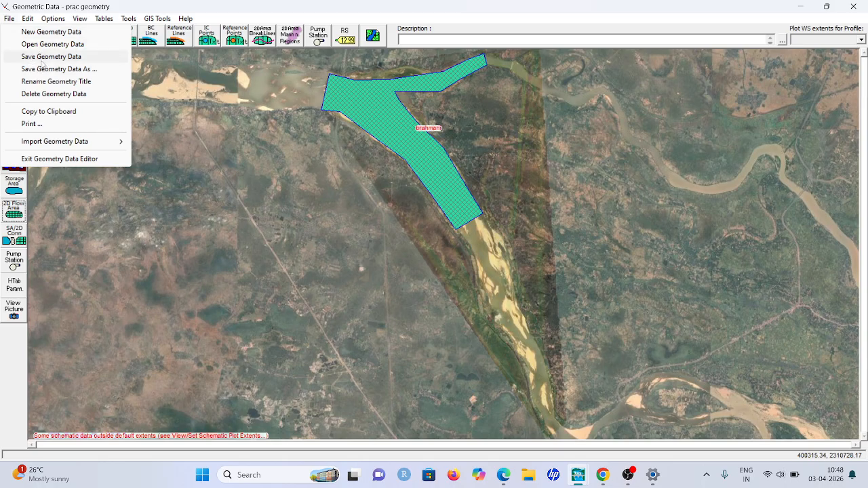
click(40, 57)
click(852, 8)
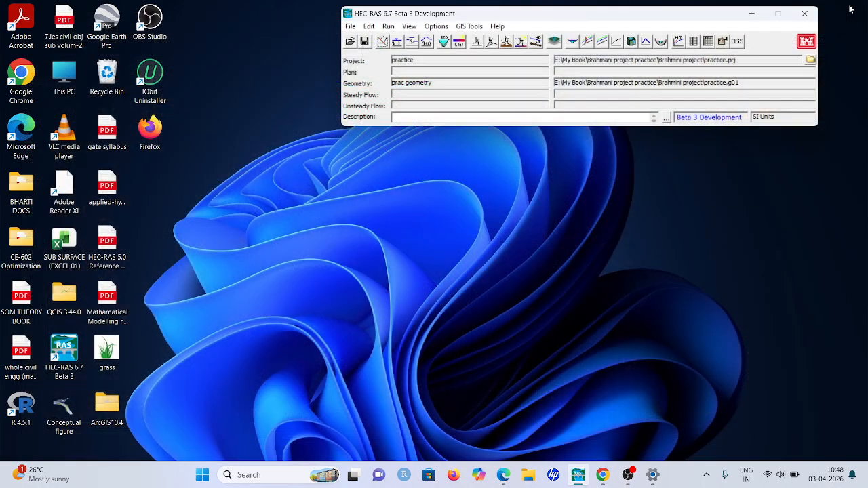
Open RAS Mapper and display the 2D Flow Areas layer of prac geometry to inspect the brahmani mesh over the river
click(555, 40)
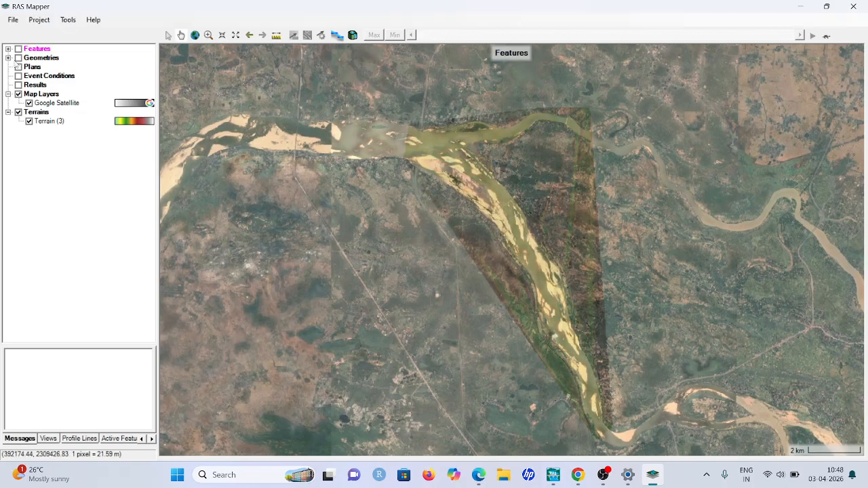
click(8, 58)
click(40, 76)
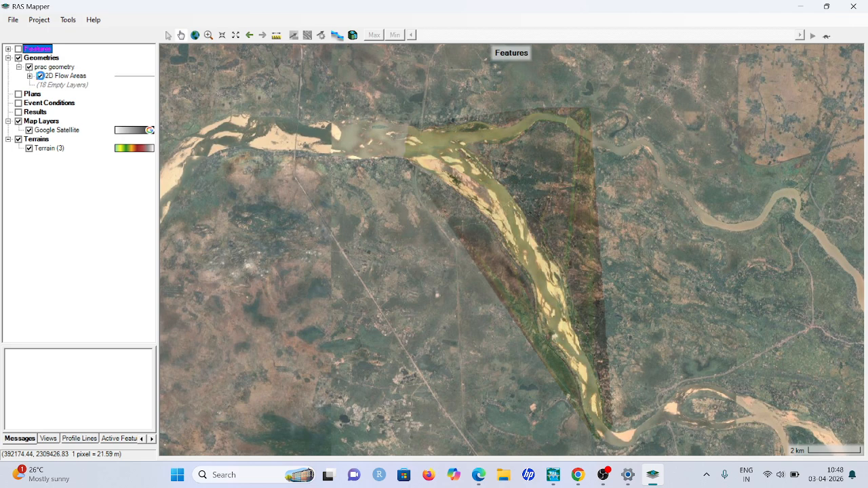
scroll(509, 202, up, 2)
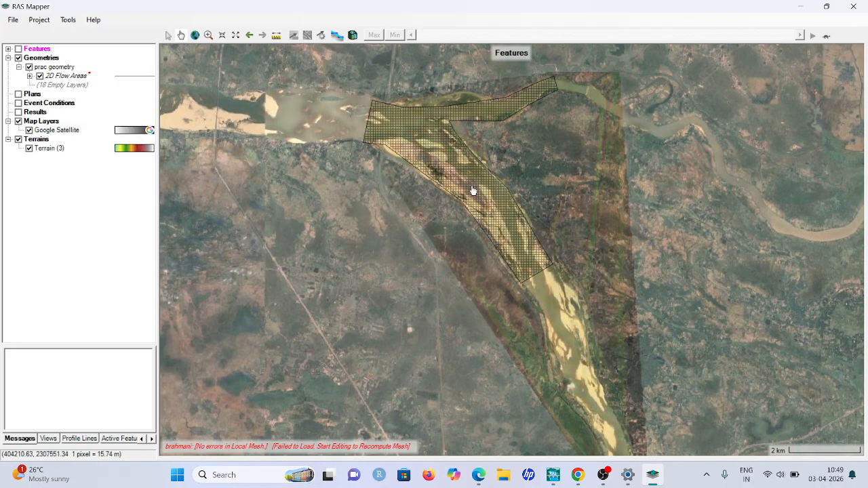
scroll(471, 189, up, 1)
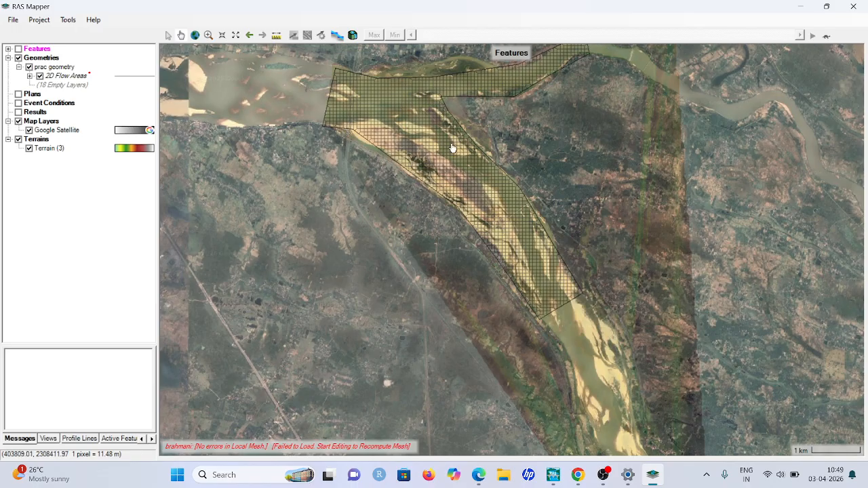
Save the RAS Mapper display with the 2D flow areas shown and close RAS Mapper
click(12, 21)
click(25, 45)
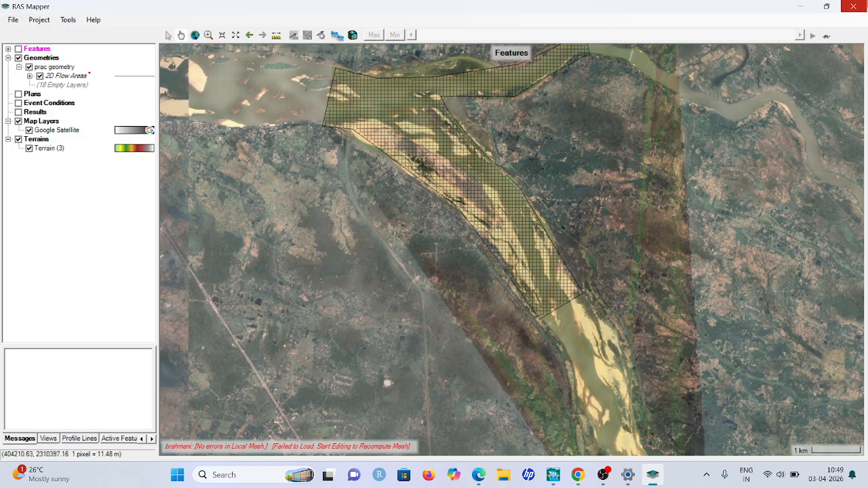
click(851, 6)
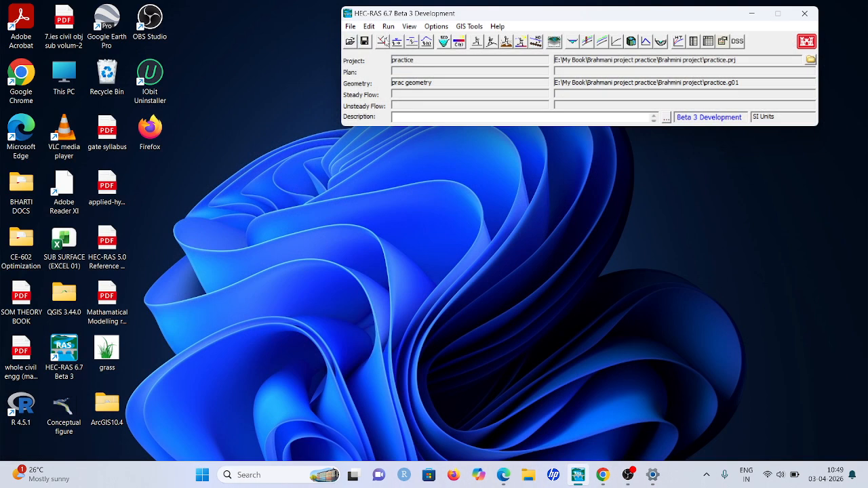
Reopen the Geometric Data editor and draw a boundary condition line along the mesh's western inflow edge, naming it upstream
click(383, 41)
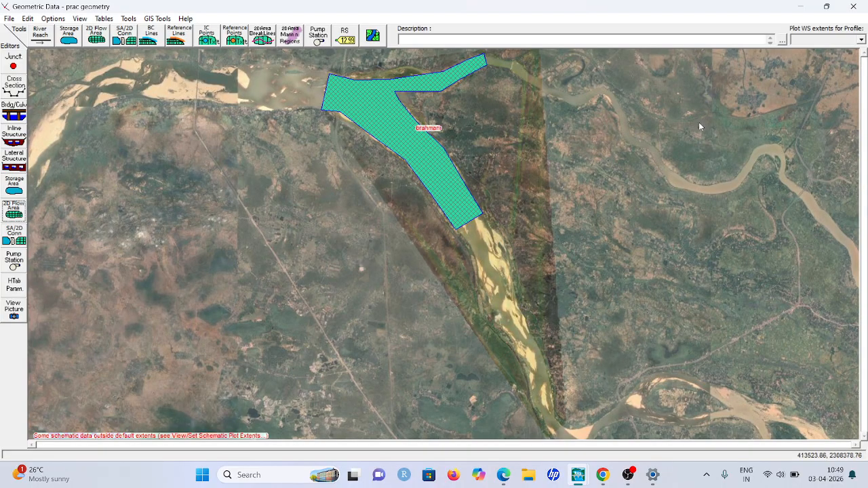
scroll(440, 55, up, 3)
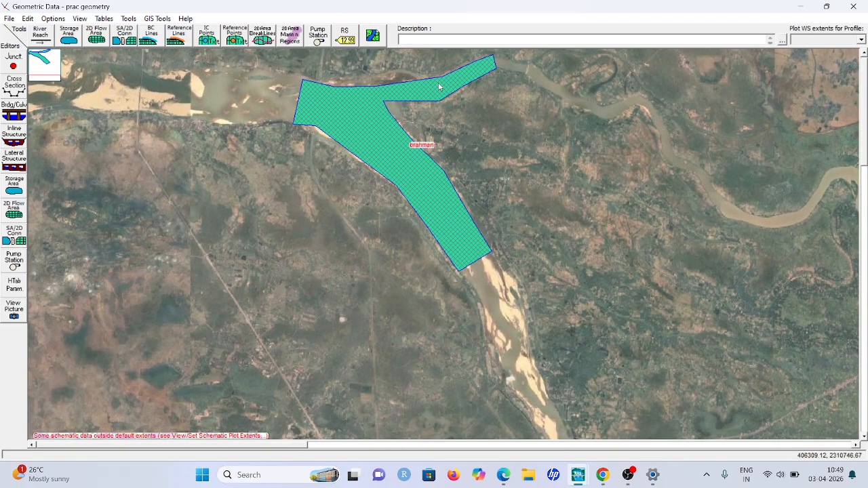
scroll(446, 57, up, 1)
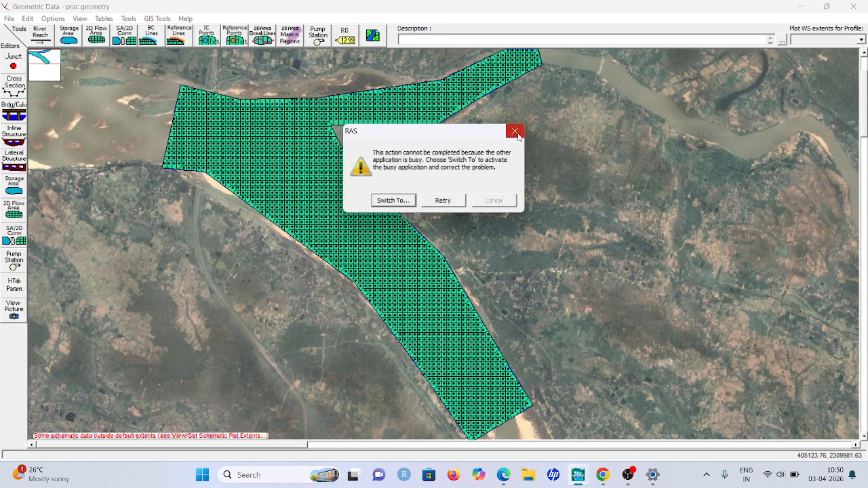
click(435, 200)
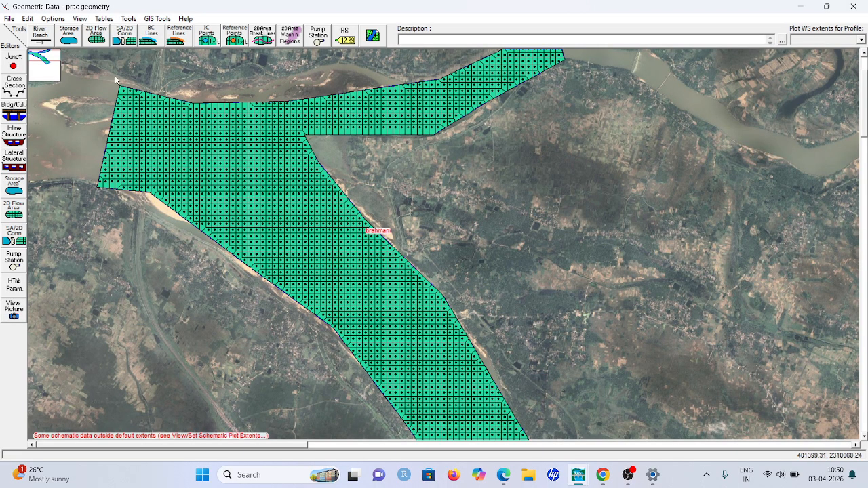
click(152, 35)
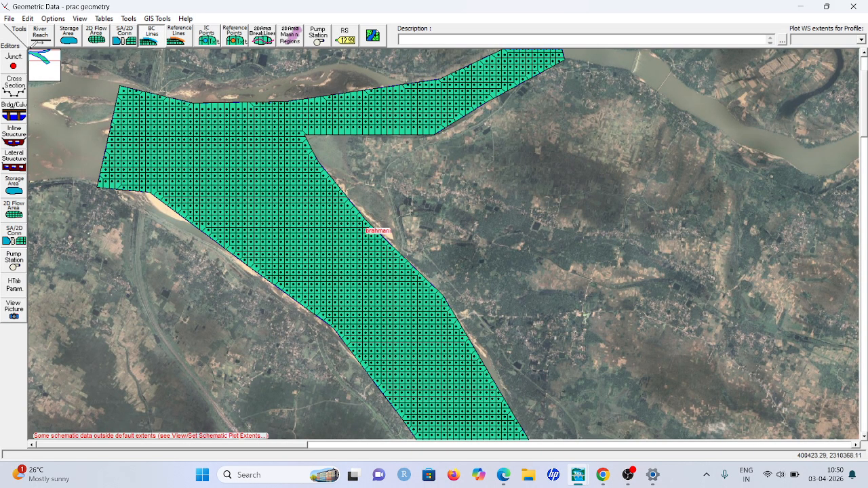
click(134, 84)
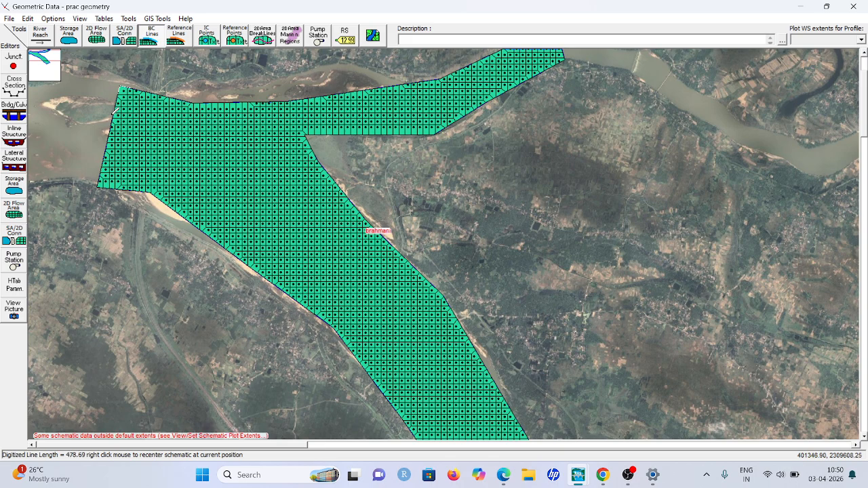
click(101, 162)
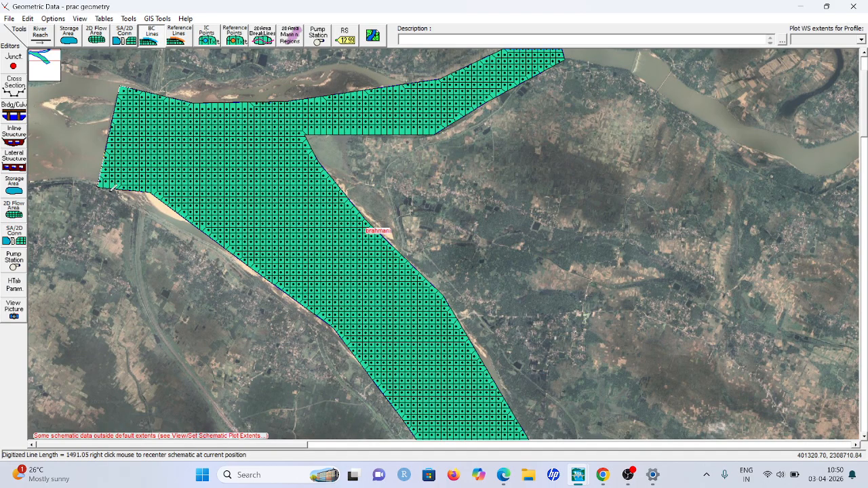
double_click(112, 192)
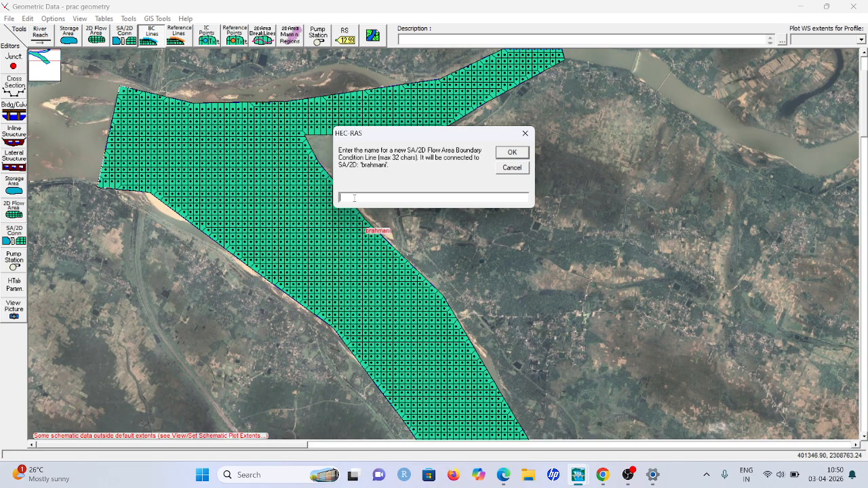
text(stream)
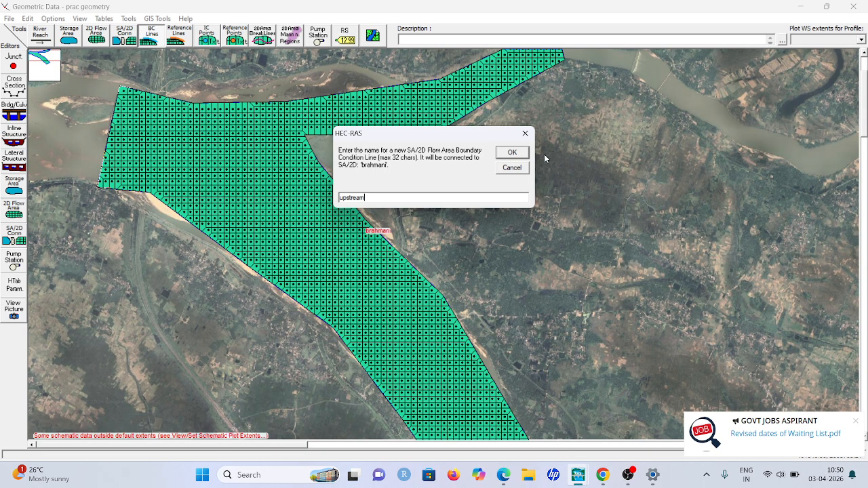
click(523, 155)
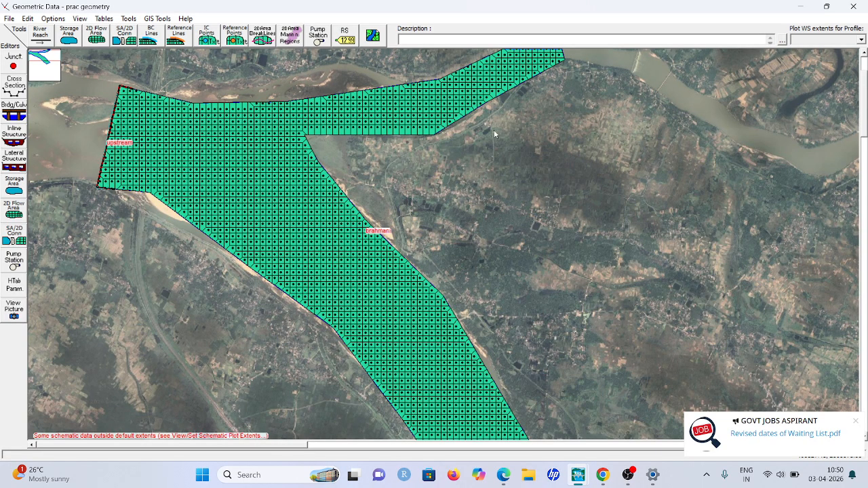
Draw a boundary condition line about 704 m long across the end of the northeastern branch and name it ds 1
scroll(465, 125, down, 1)
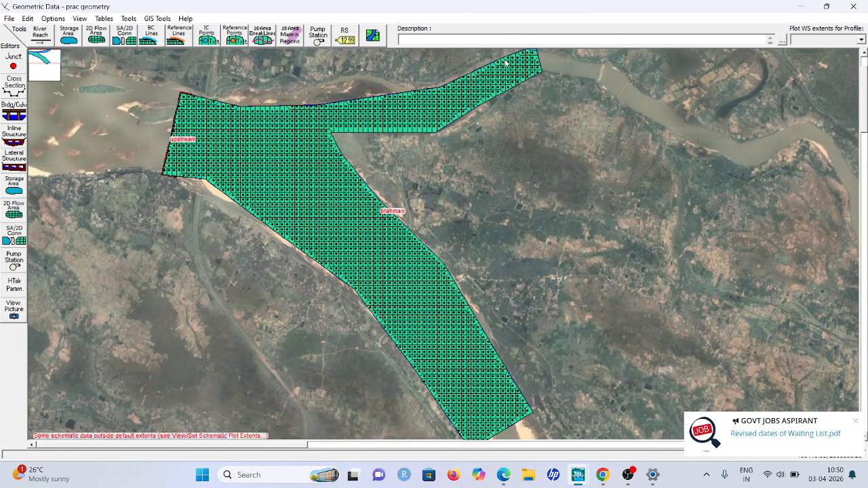
scroll(508, 64, down, 1)
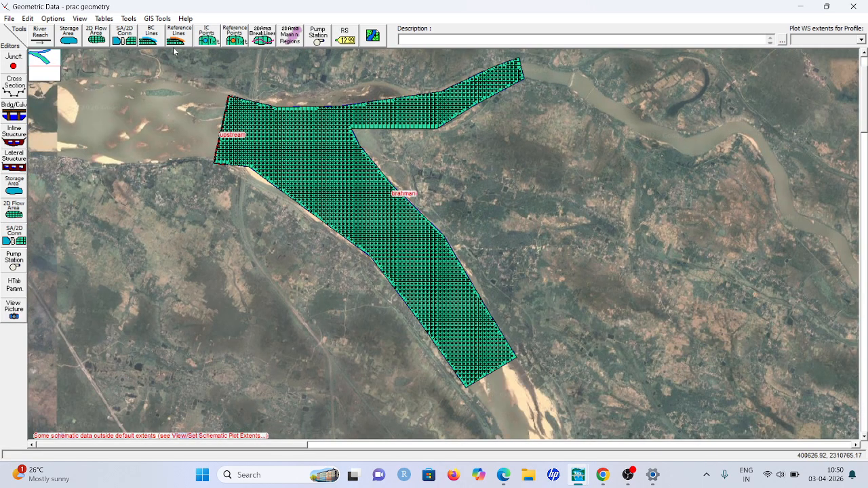
click(143, 33)
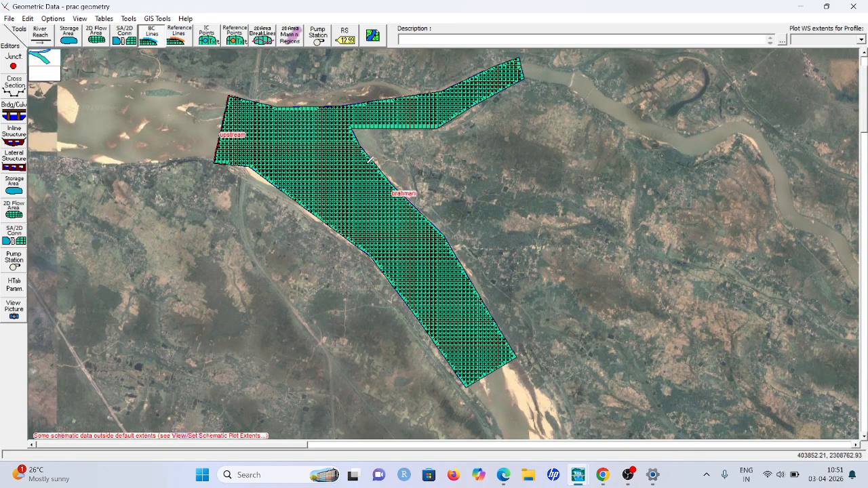
click(517, 56)
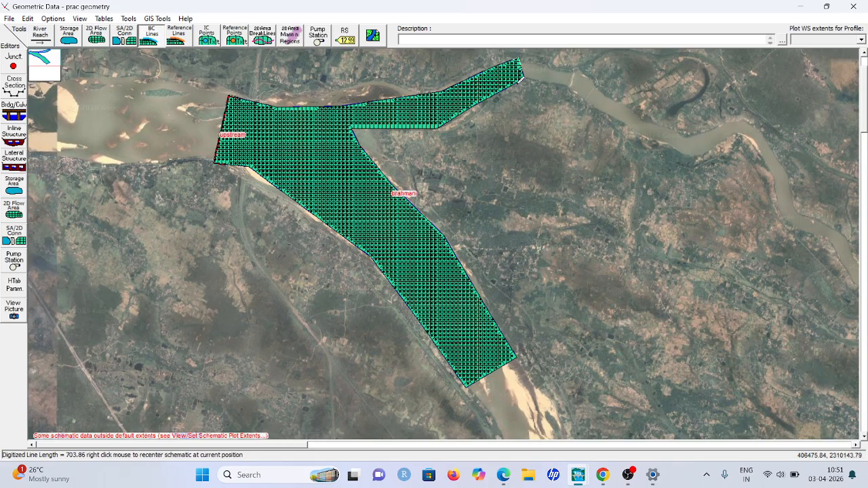
double_click(520, 80)
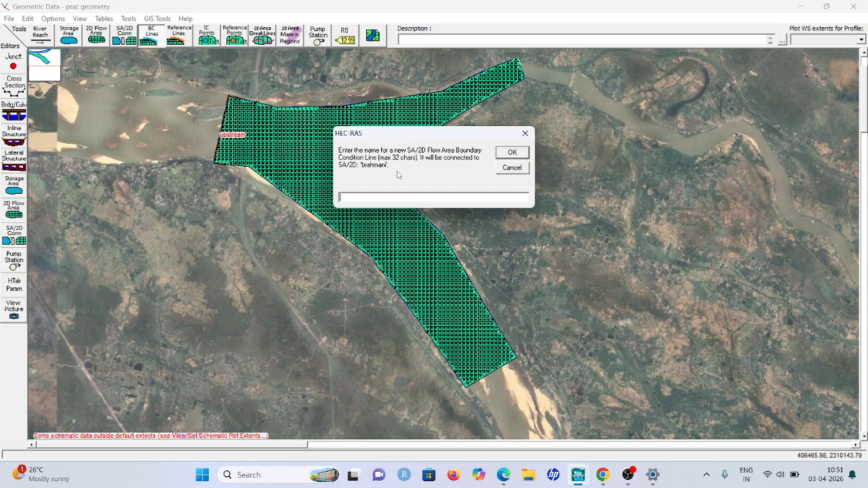
text(ds 1)
click(512, 152)
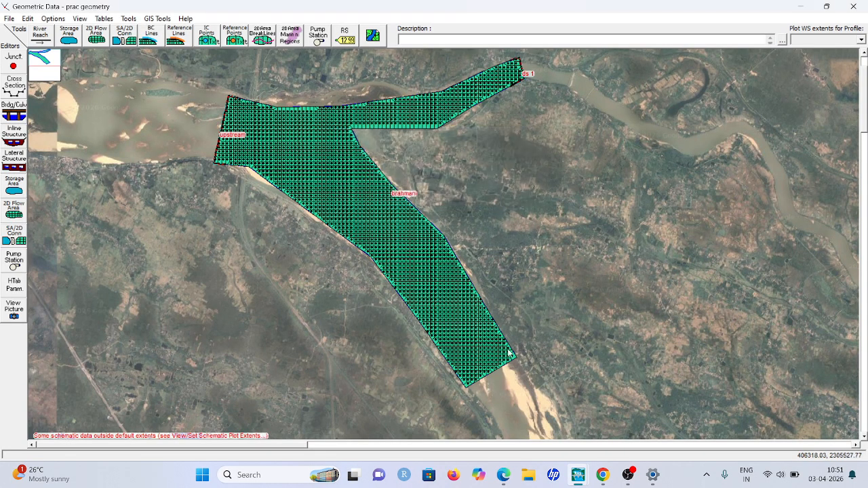
Draw a boundary condition line about 1,500 m long across the end of the southern branch and name it ds 2
click(162, 38)
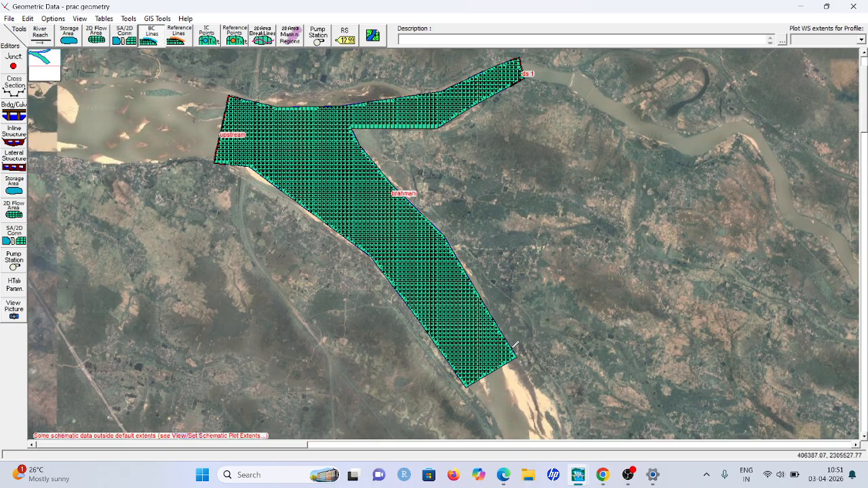
click(516, 345)
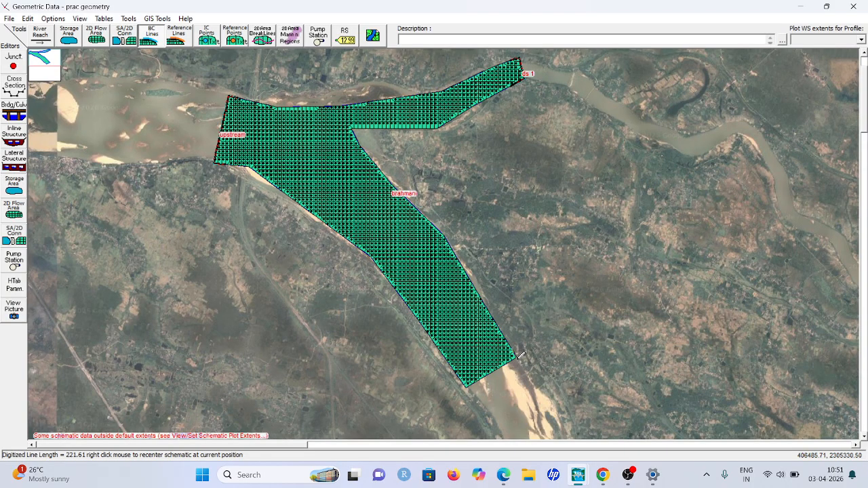
double_click(459, 373)
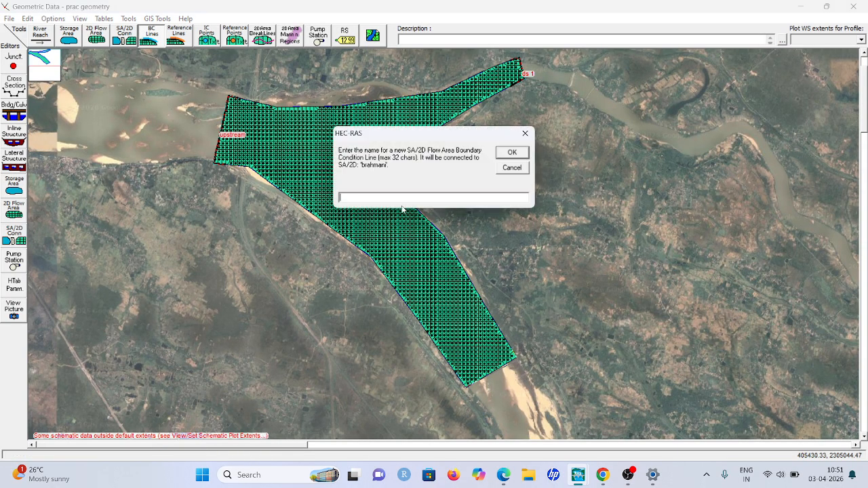
text(ds 2)
click(522, 152)
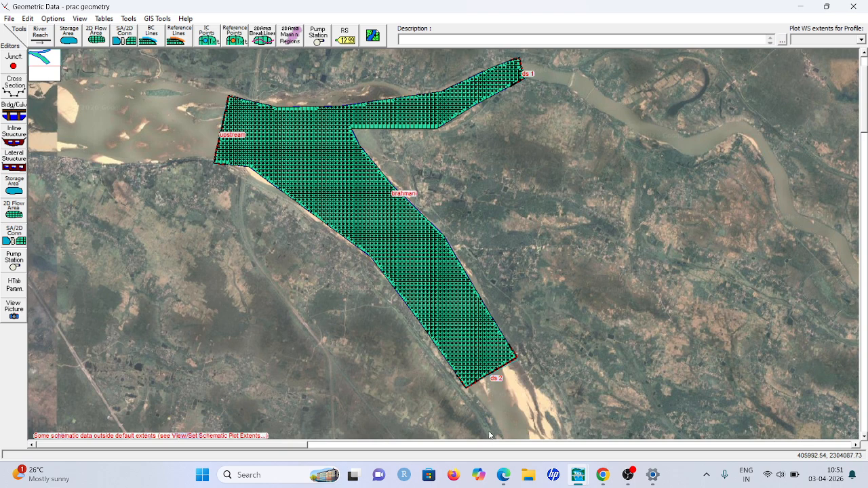
Save the geometry data and close the Geometric Data editor
click(10, 19)
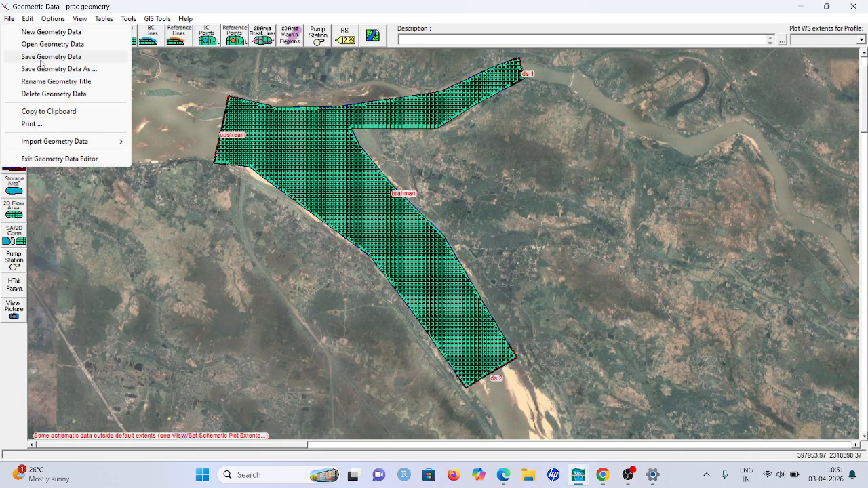
click(41, 56)
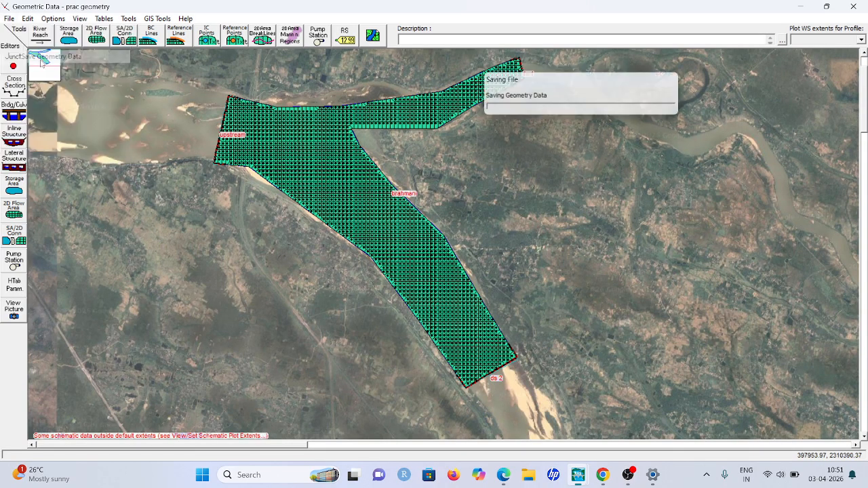
click(854, 6)
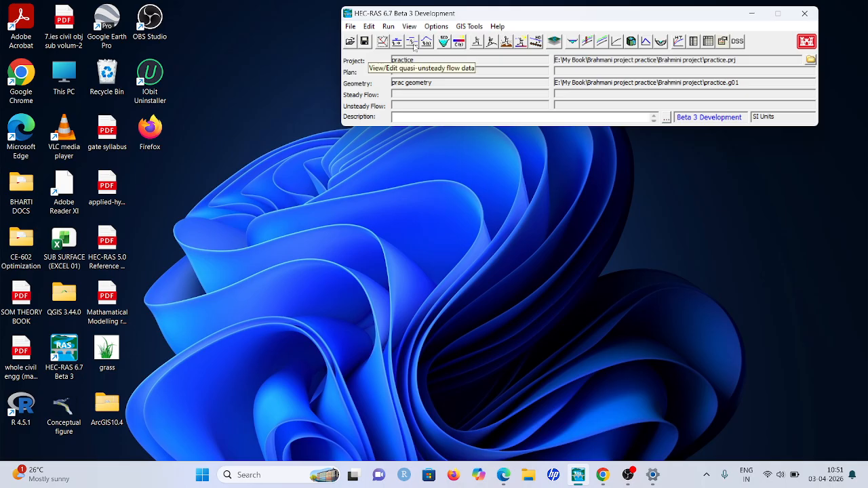
Open the unsteady flow data and assign a Flow Hydrograph to the upstream boundary line, leaving its flow table empty
click(389, 26)
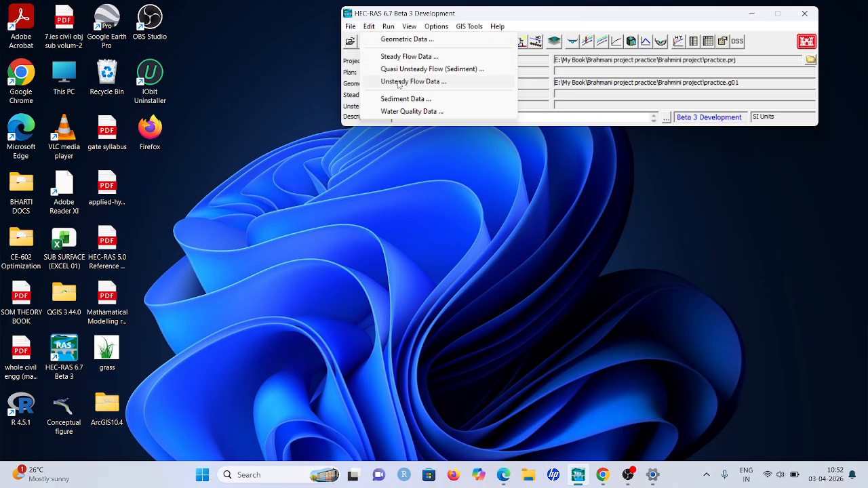
click(400, 82)
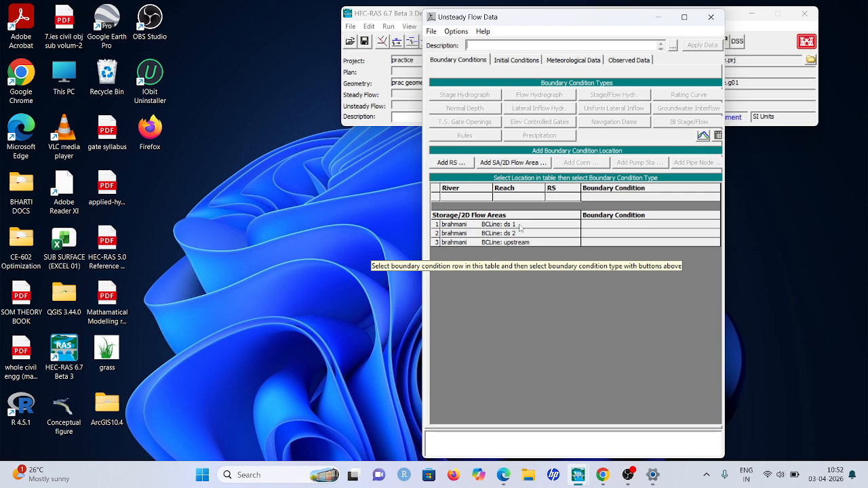
click(595, 245)
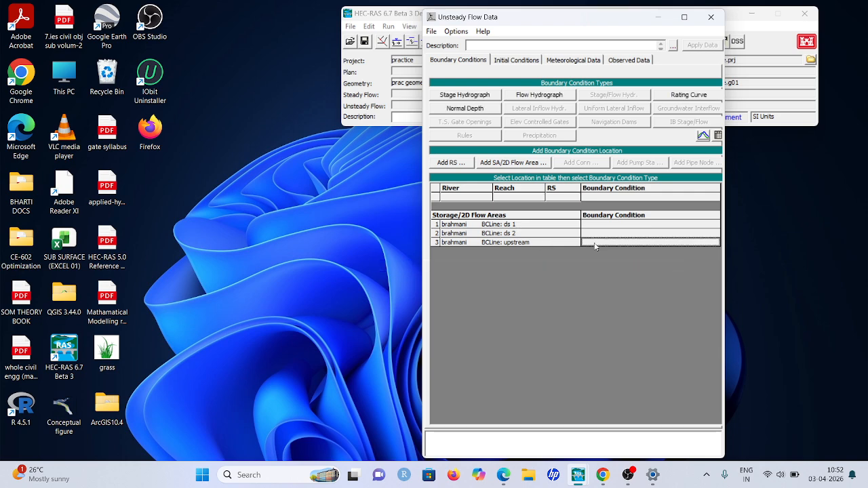
click(545, 97)
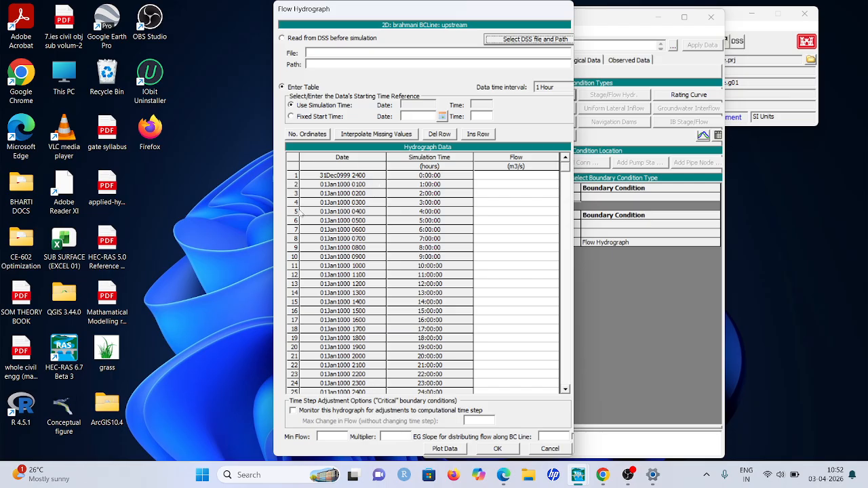
click(498, 449)
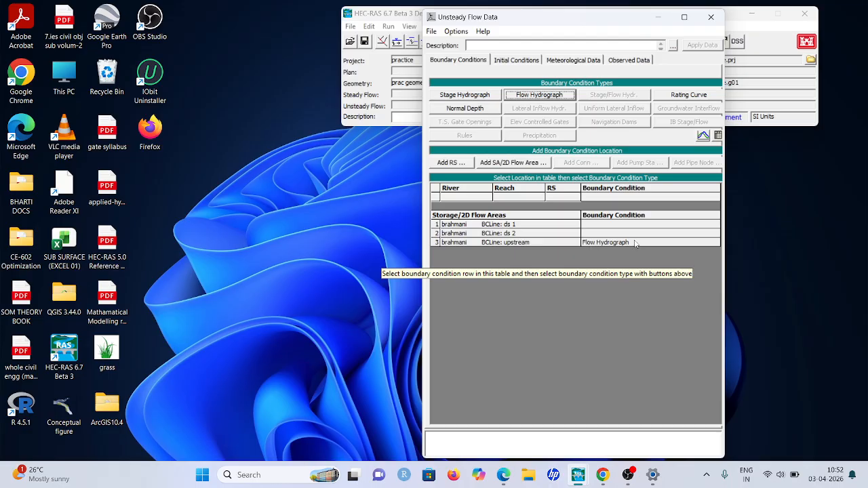
Assign a Normal Depth boundary condition with a friction slope of 0.0006 to boundary line ds 1
click(600, 228)
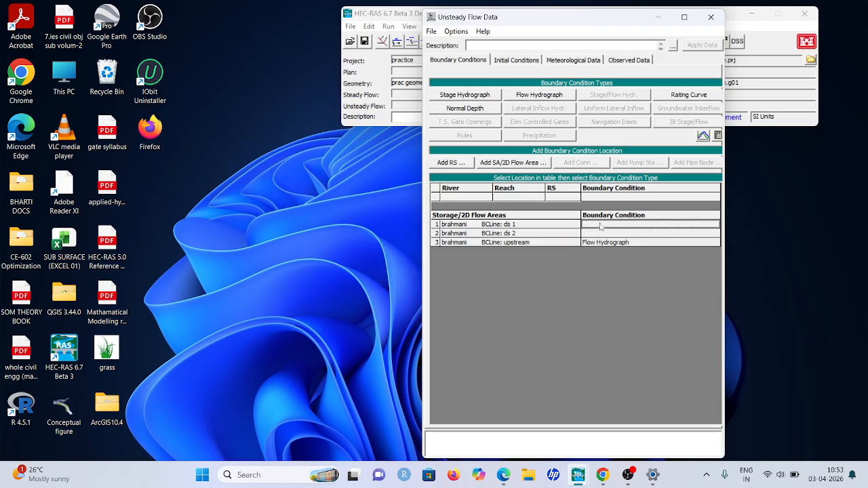
click(467, 107)
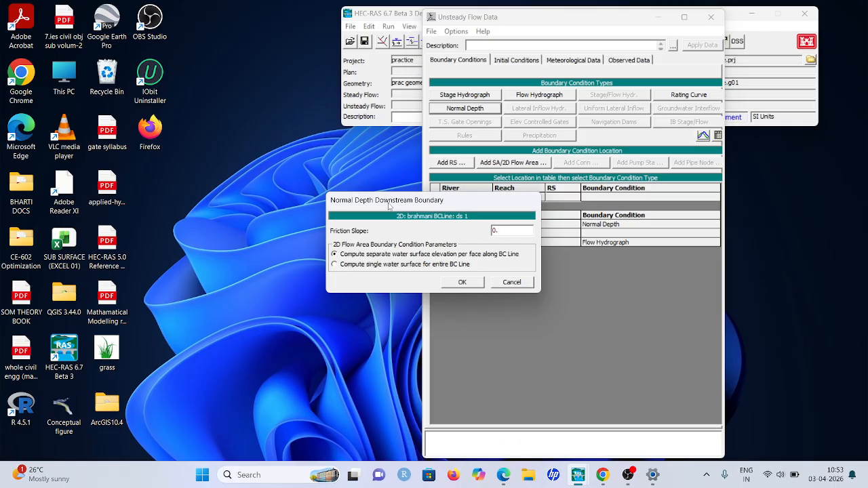
text(0006)
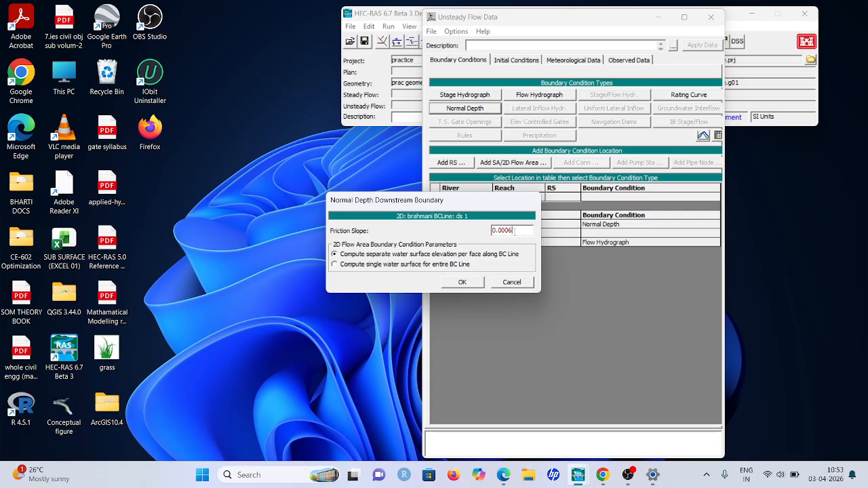
click(475, 283)
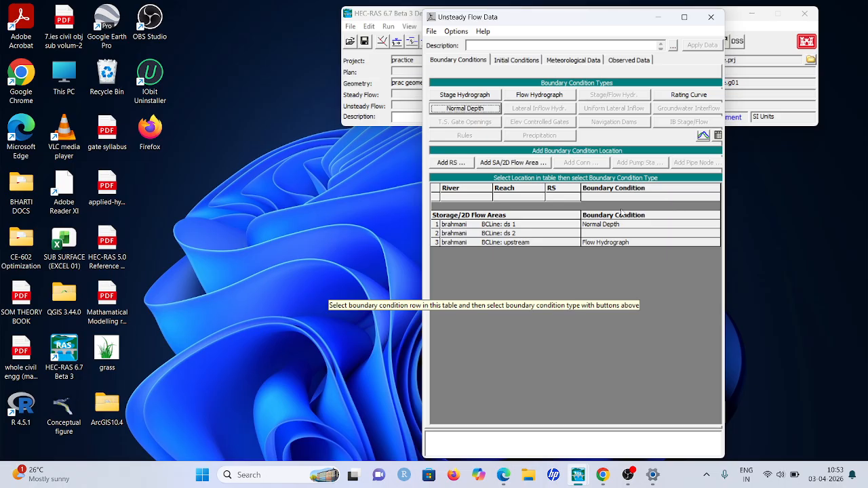
Assign a Normal Depth boundary condition with a friction slope of 0.0006 to boundary line ds 2
click(610, 234)
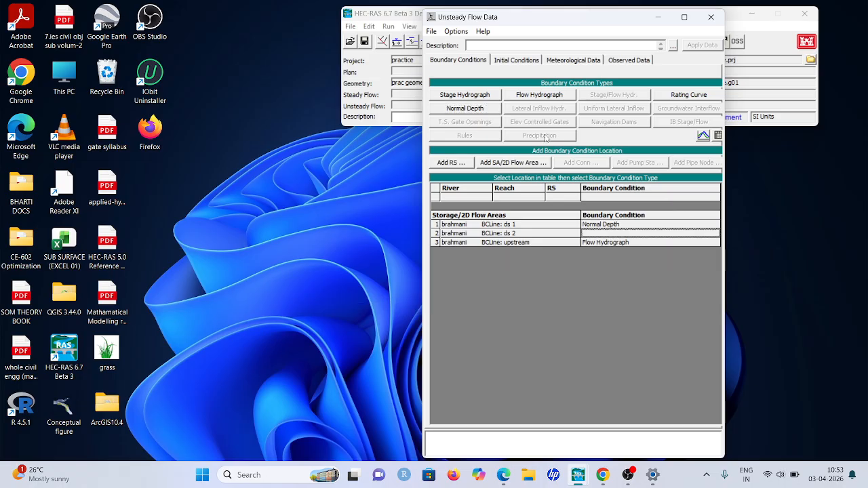
click(460, 110)
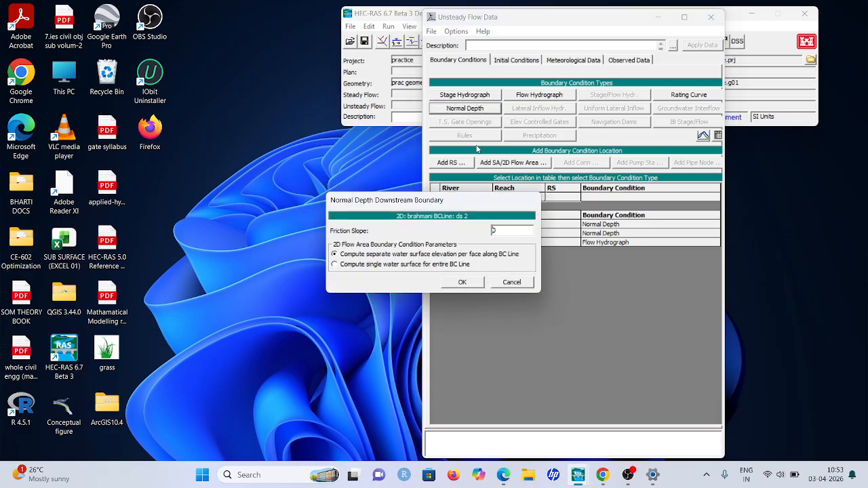
double_click(505, 231)
text(0.0006)
click(464, 283)
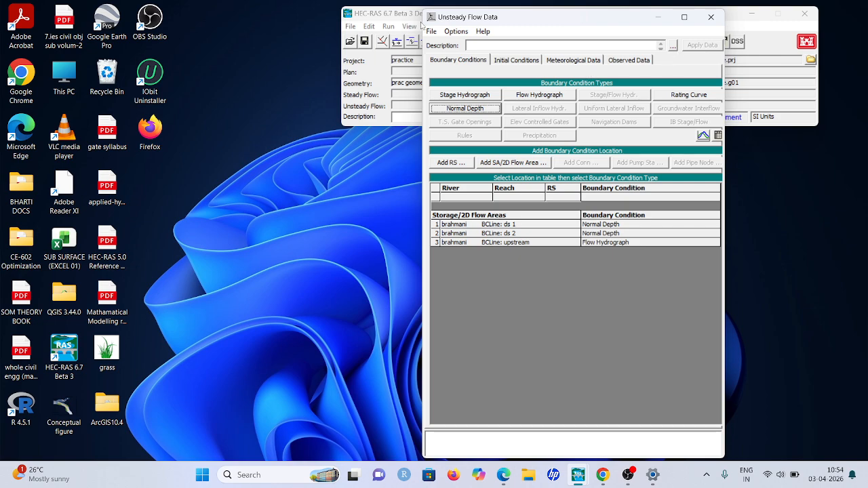
Close the Unsteady Flow Data editor without saving the flow data
click(431, 31)
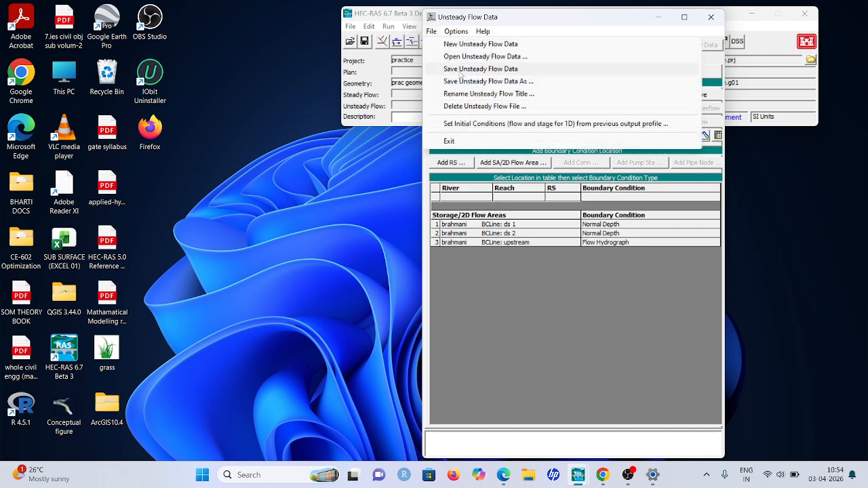
click(460, 70)
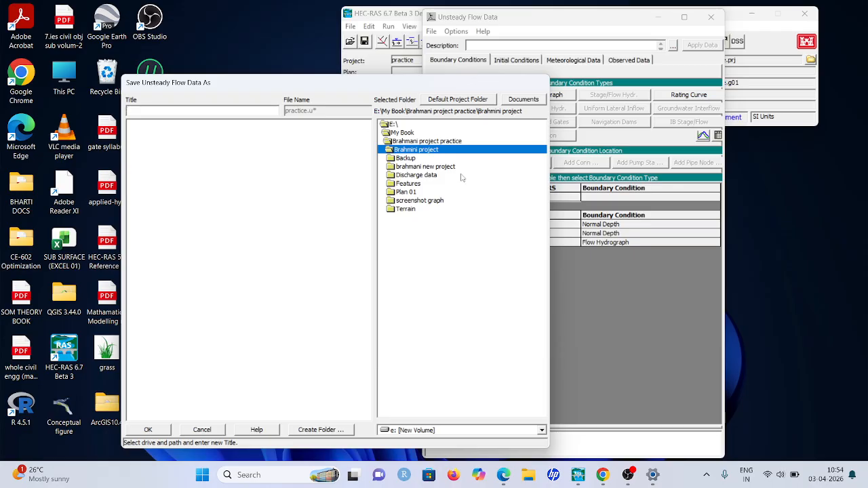
click(202, 430)
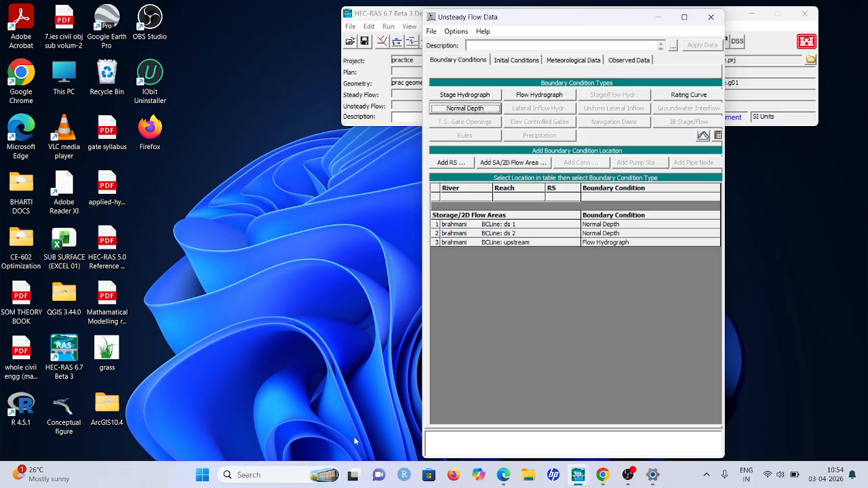
click(711, 17)
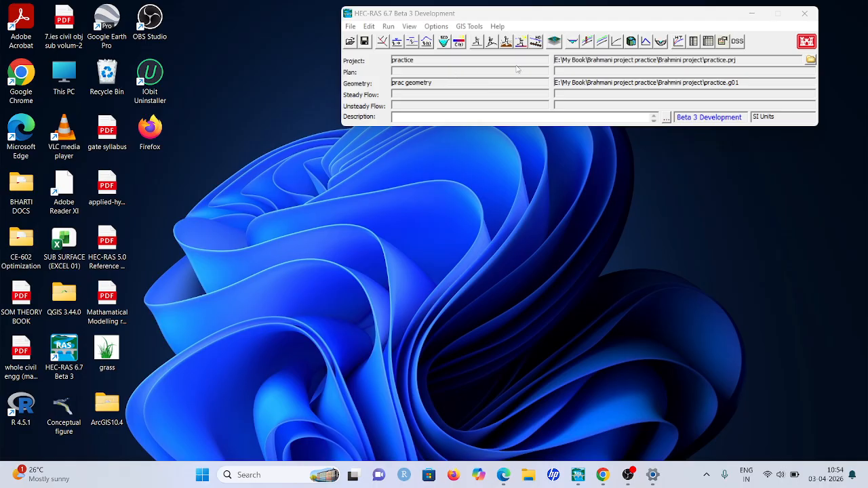
click(347, 27)
click(407, 52)
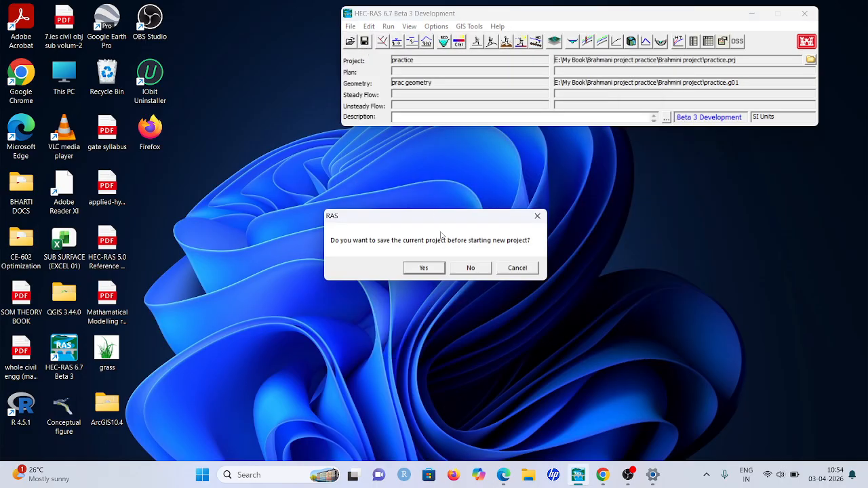
click(422, 268)
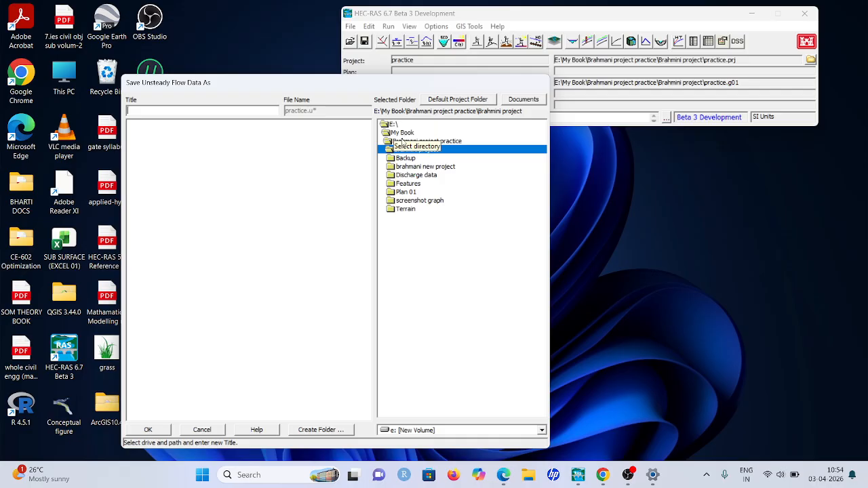
double_click(403, 126)
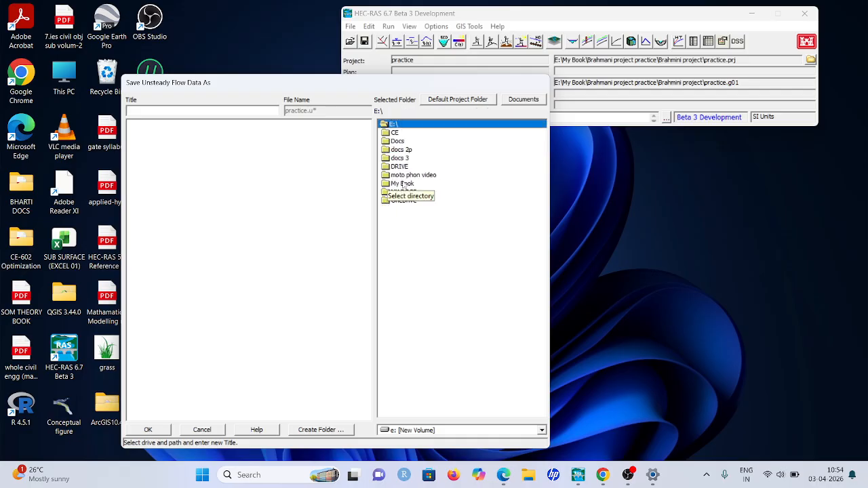
double_click(403, 184)
double_click(420, 141)
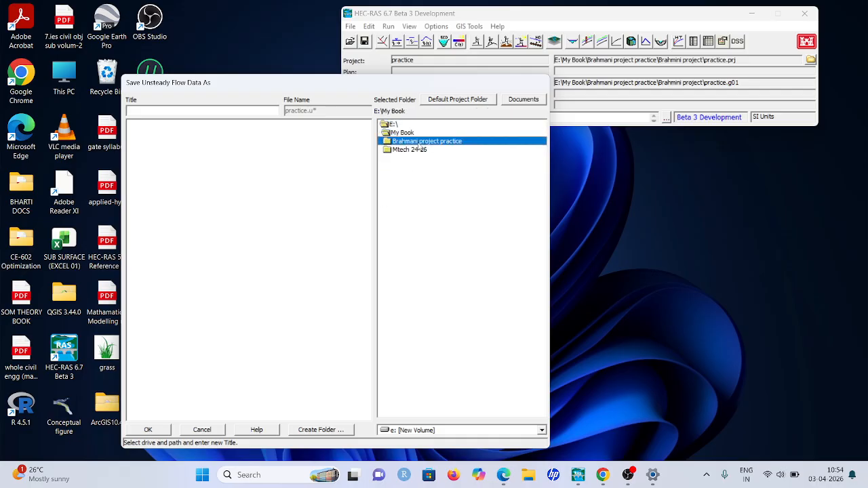
double_click(416, 150)
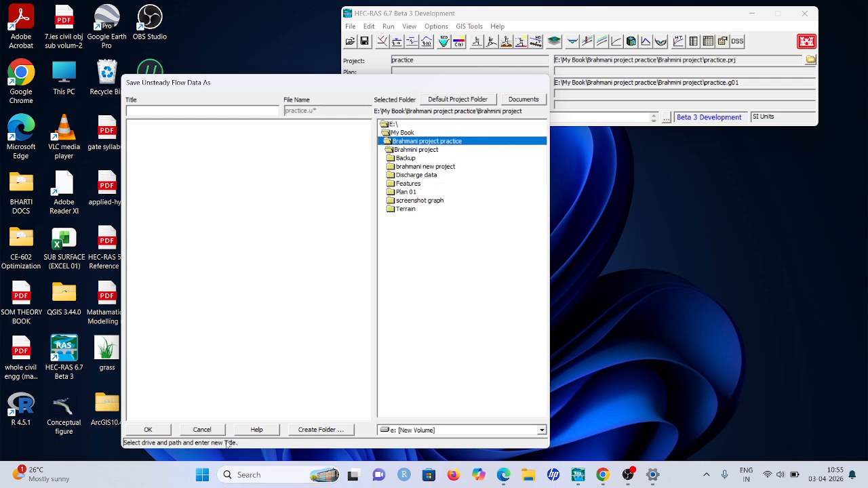
click(202, 430)
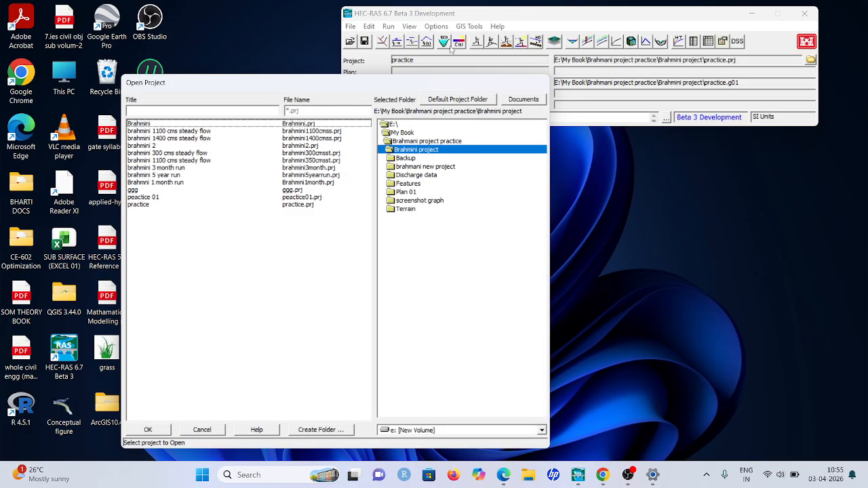
click(204, 431)
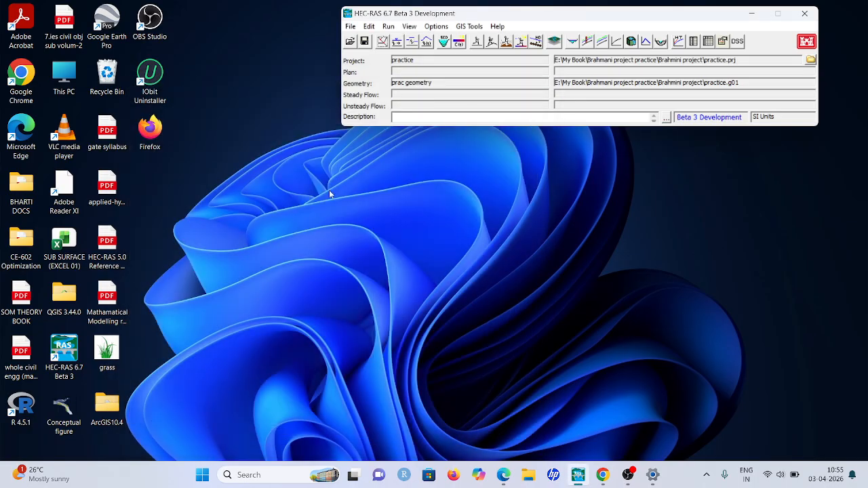
Open the existing project Brahmni 1 month run from the Brahmini project folder without saving the current project
click(350, 26)
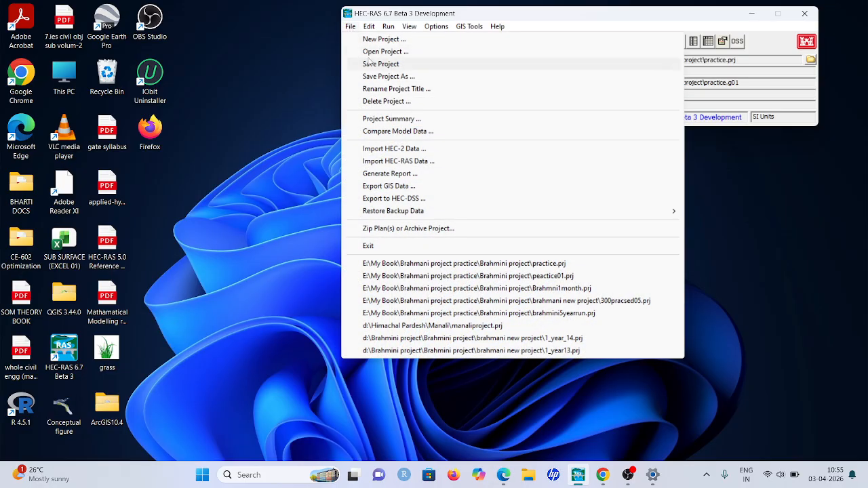
click(371, 39)
click(473, 268)
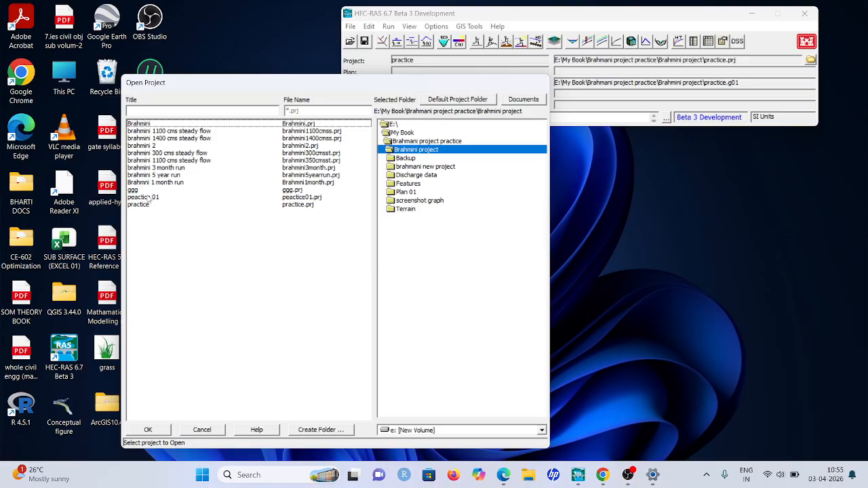
double_click(164, 182)
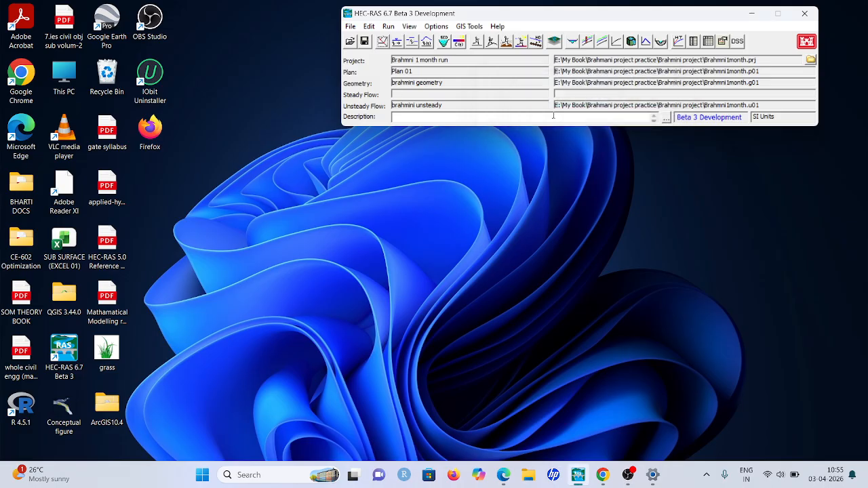
Open the unsteady flow data and examine the daily flow hydrograph table of the upstream boundary line from first to last row
click(368, 26)
click(405, 82)
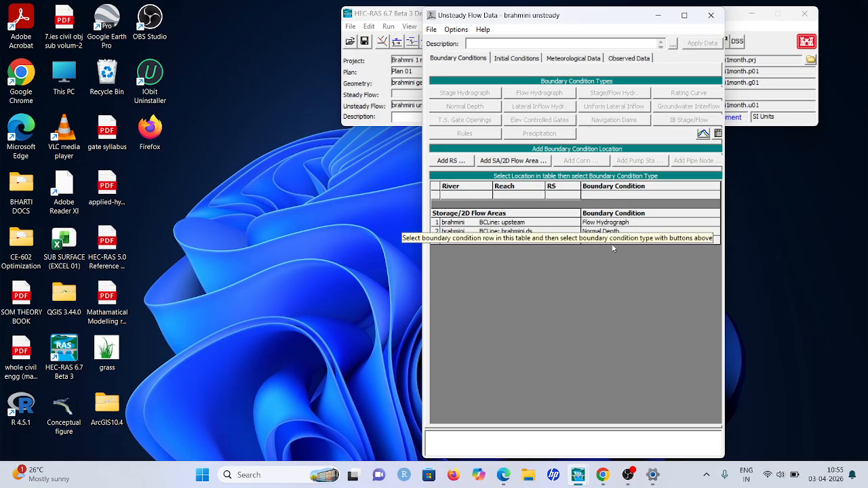
click(655, 224)
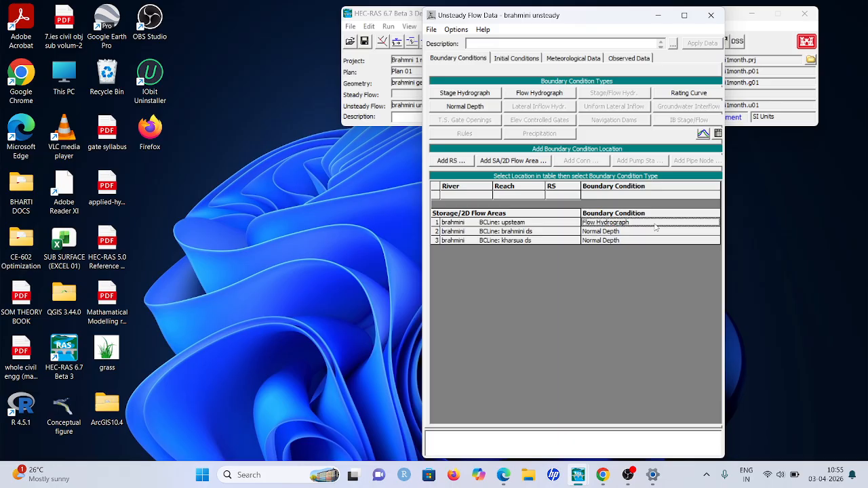
double_click(656, 227)
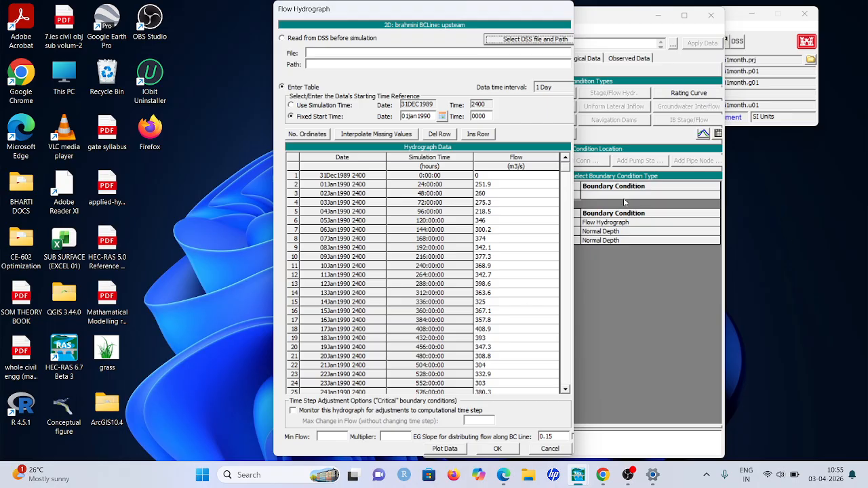
drag(567, 167, 540, 411)
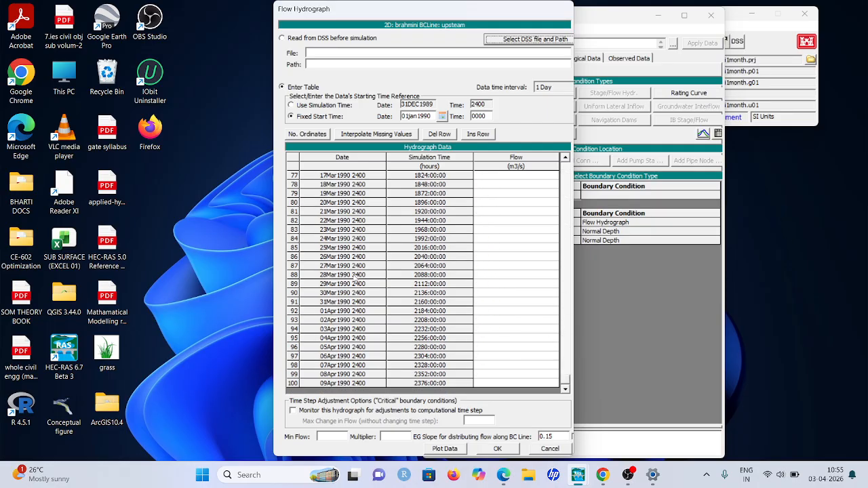
drag(566, 382, 548, 167)
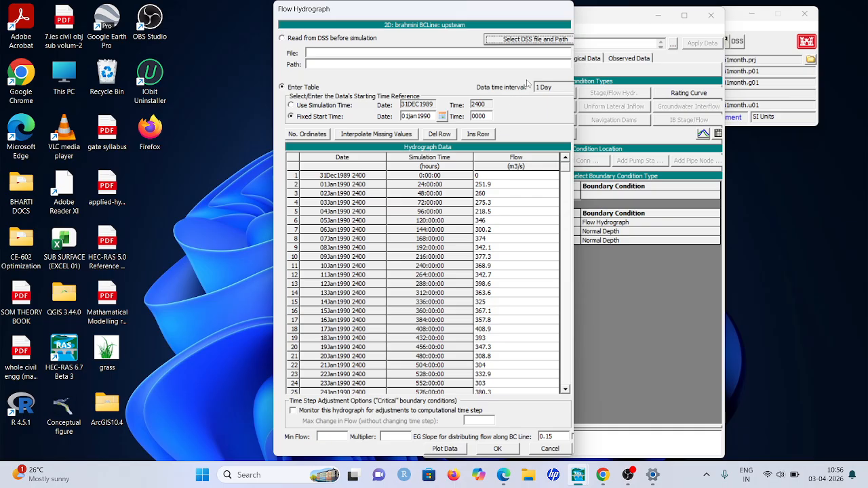
Review the hydrograph's data time interval choices and fixed start date, keep them as they are, and accept the flow hydrograph
click(555, 88)
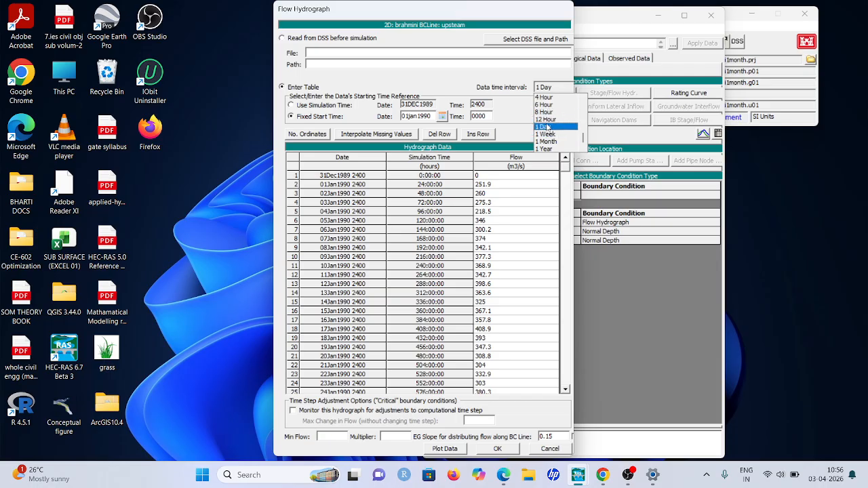
scroll(546, 127, up, 6)
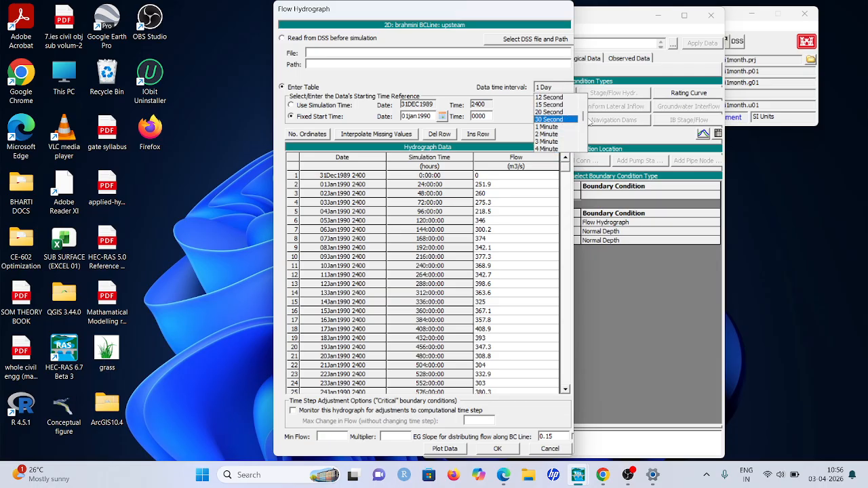
click(515, 139)
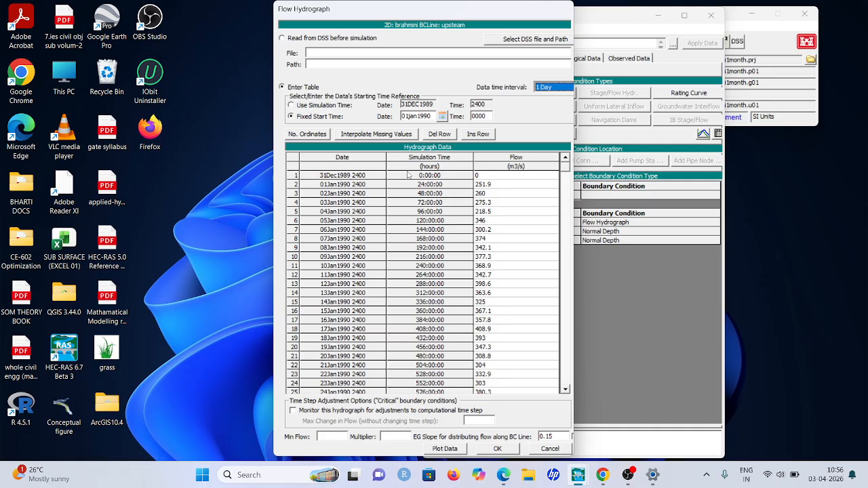
click(443, 116)
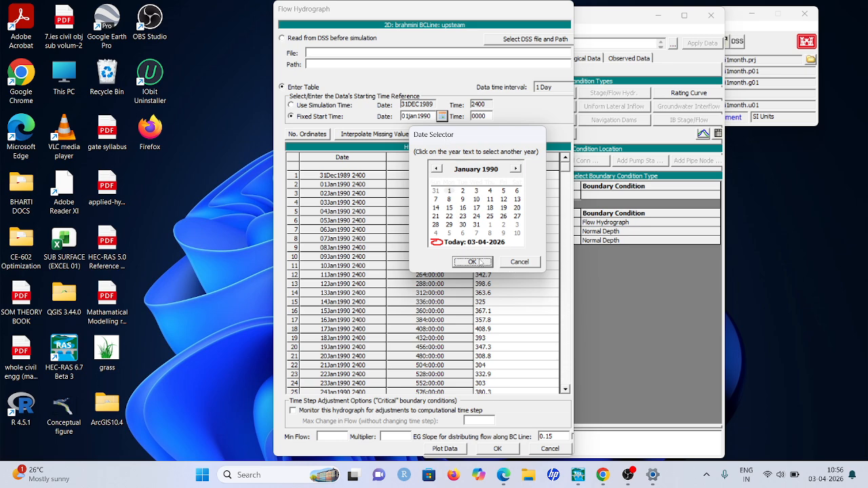
click(511, 263)
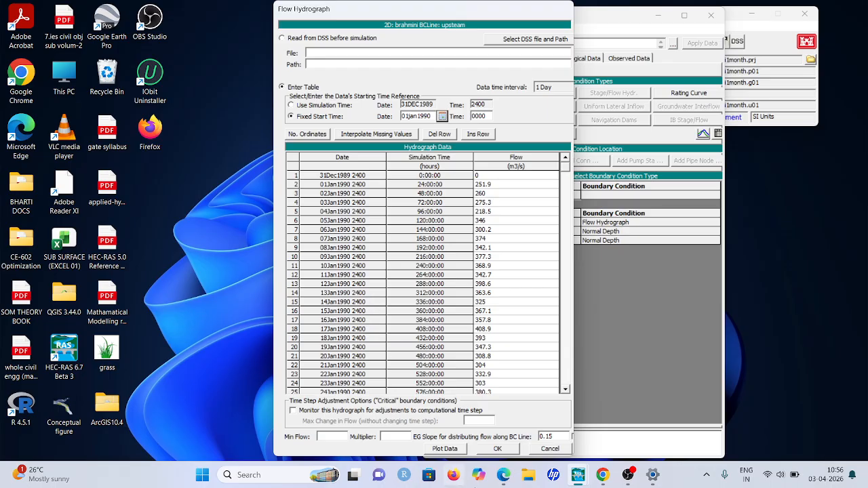
click(502, 449)
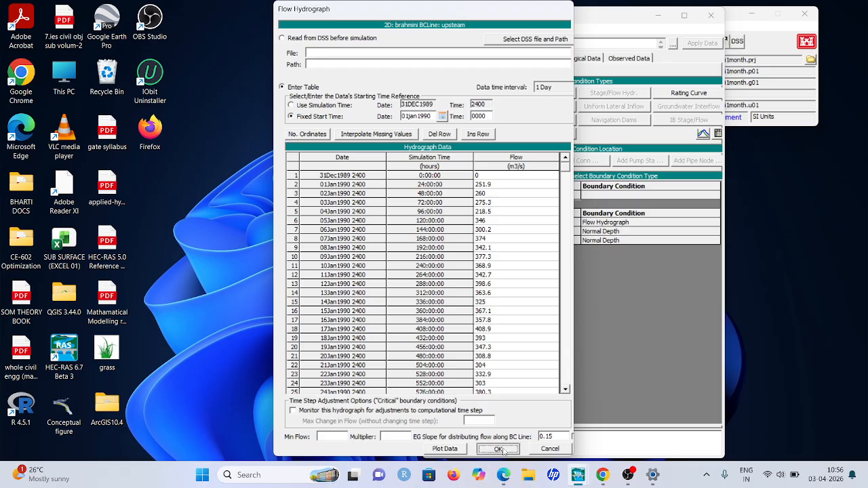
Check the Normal Depth friction slopes of the brahmini ds and kharsua ds boundary lines
click(603, 232)
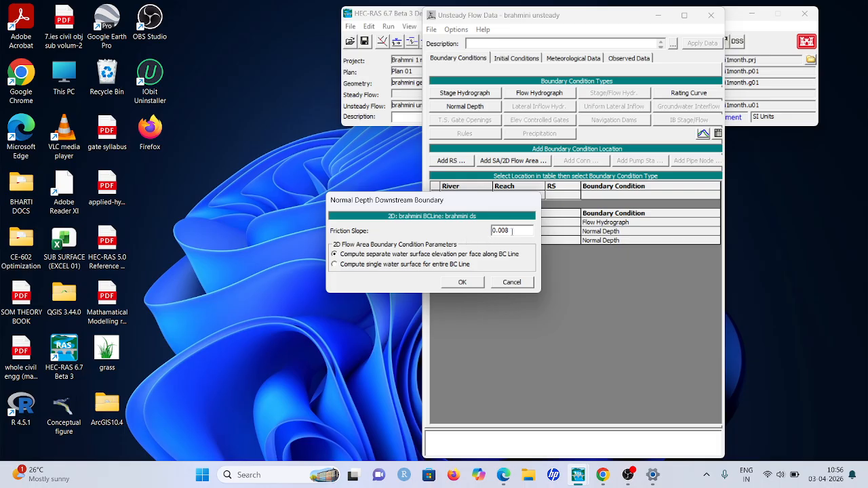
click(460, 283)
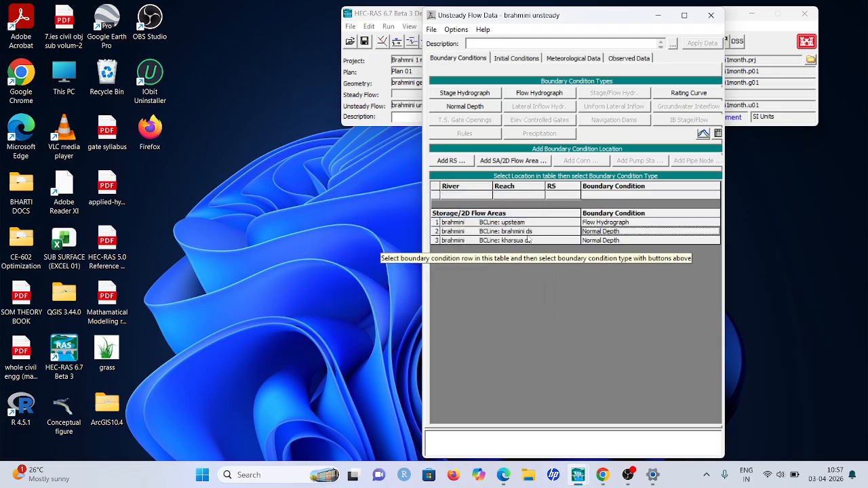
double_click(601, 239)
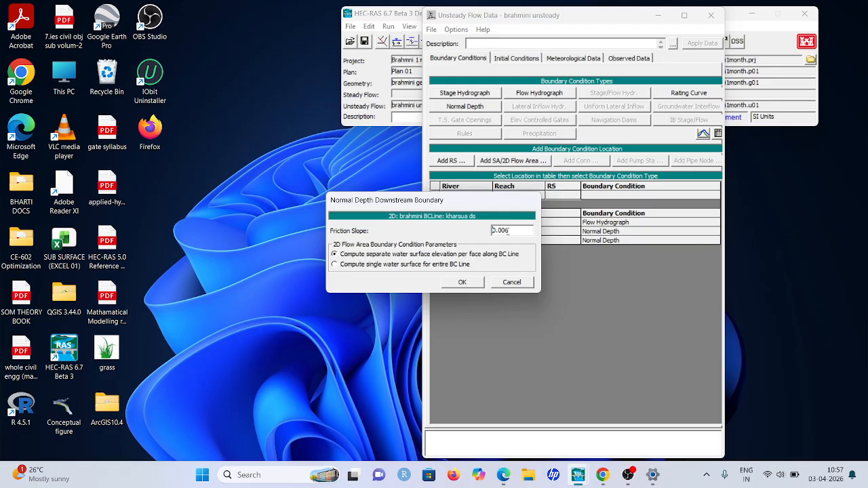
click(474, 282)
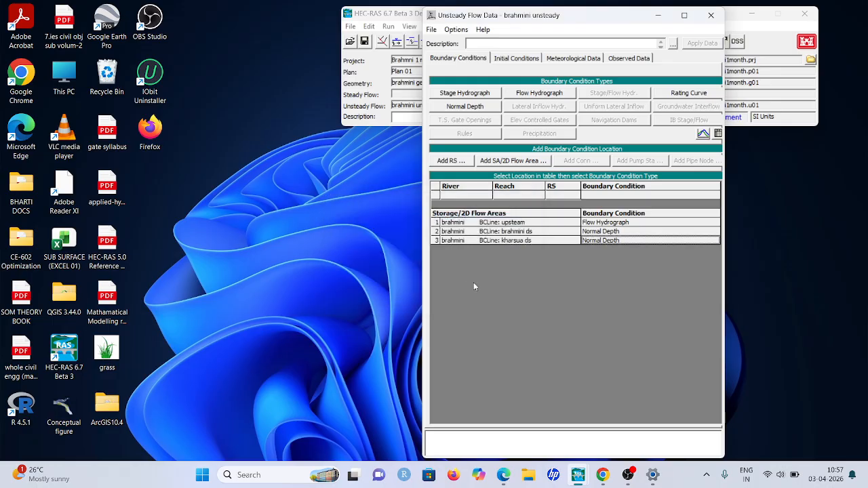
Save the unsteady flow data and close its editor
click(432, 29)
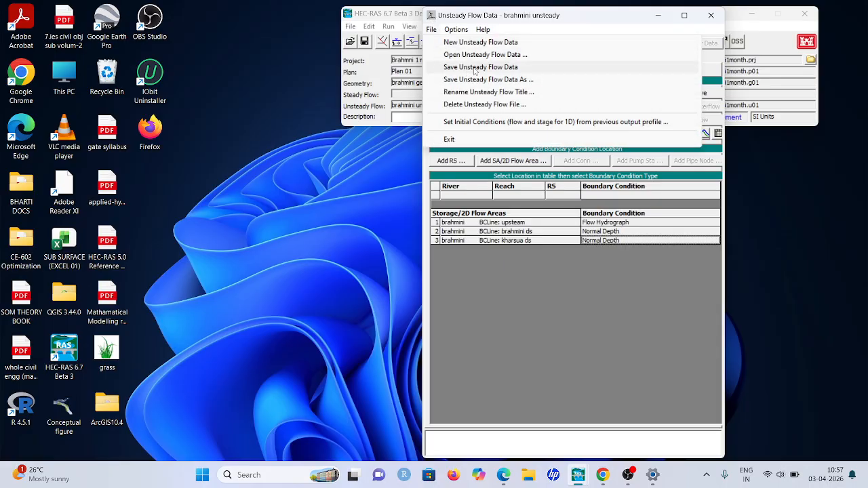
click(476, 68)
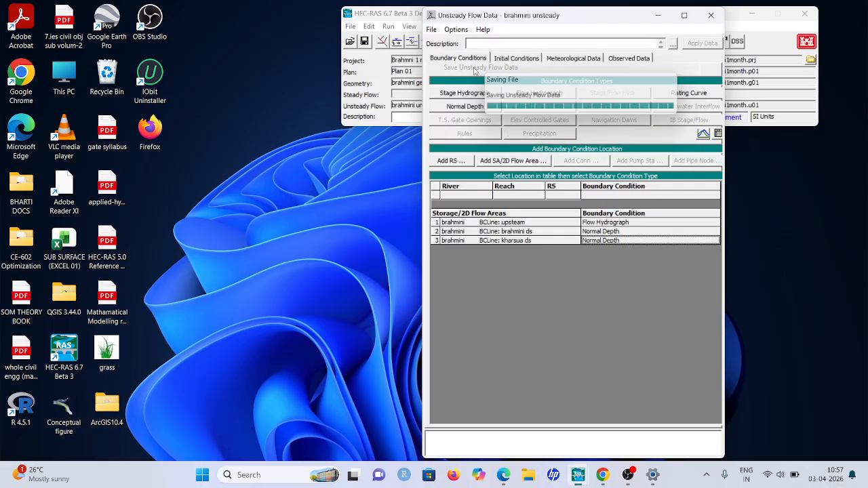
click(711, 15)
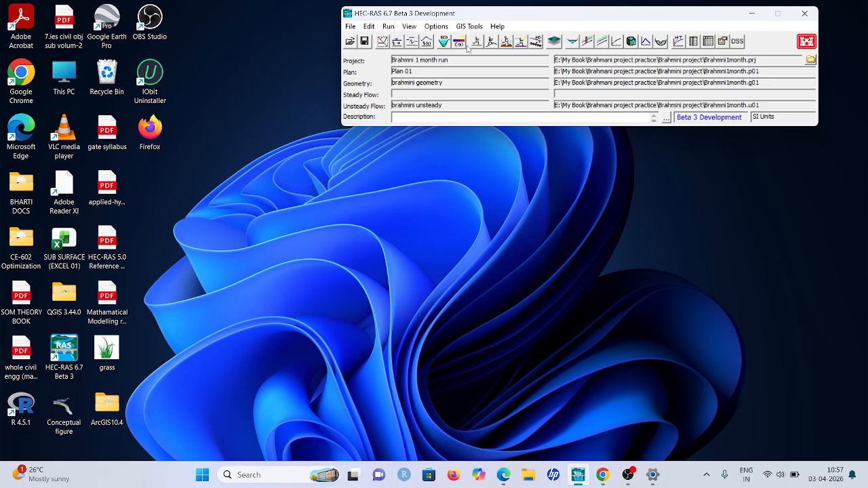
Reopen the unsteady flow data, recheck the upstream flow hydrograph, and close the editor
click(427, 41)
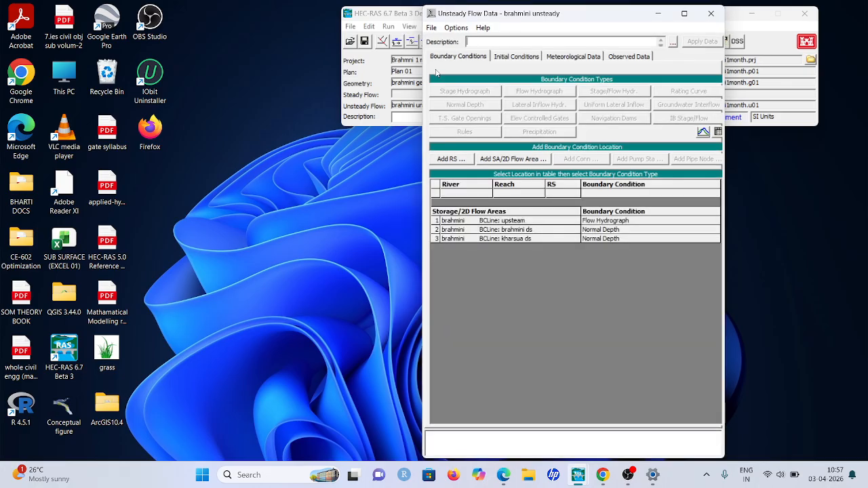
double_click(629, 226)
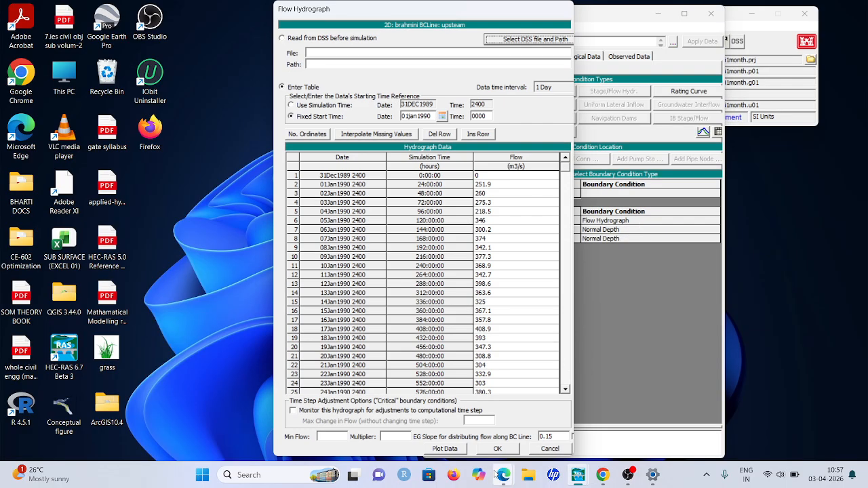
click(498, 449)
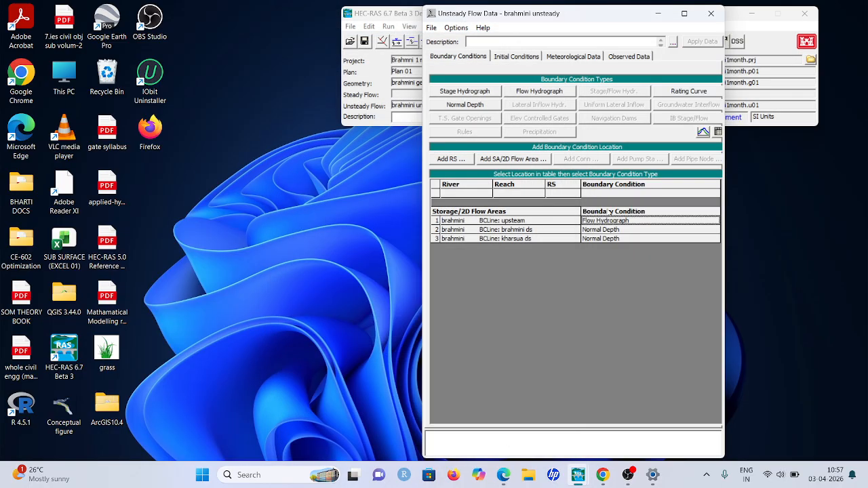
click(712, 15)
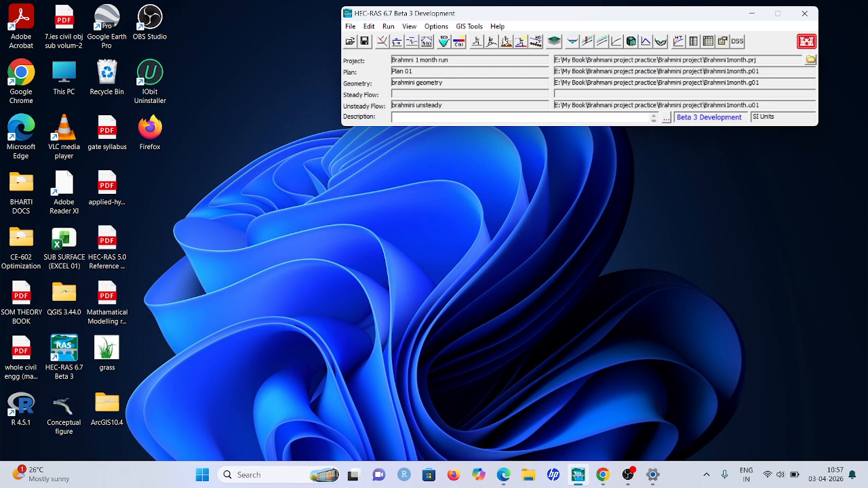
Open RAS Mapper and hide the Depth result layer of Plan 01
click(553, 42)
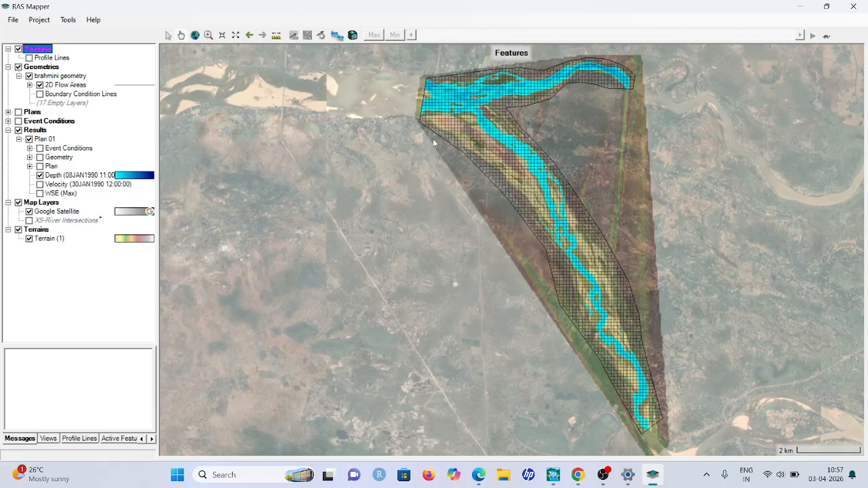
right_click(57, 86)
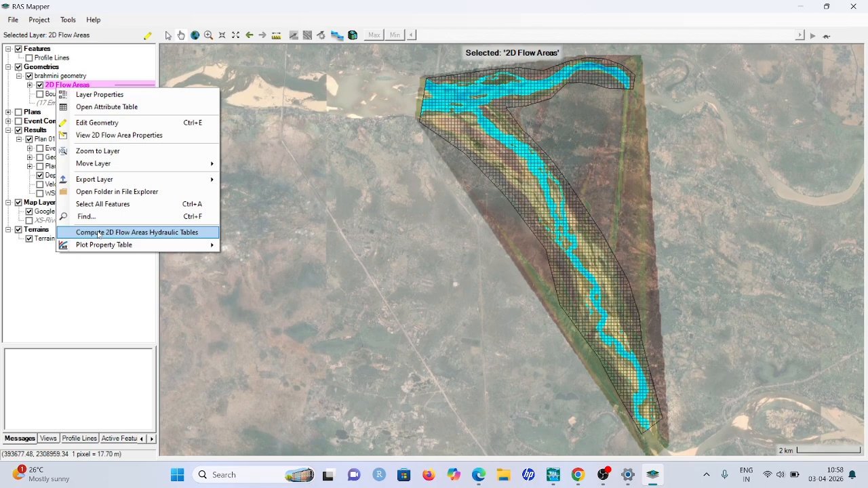
click(304, 197)
click(40, 175)
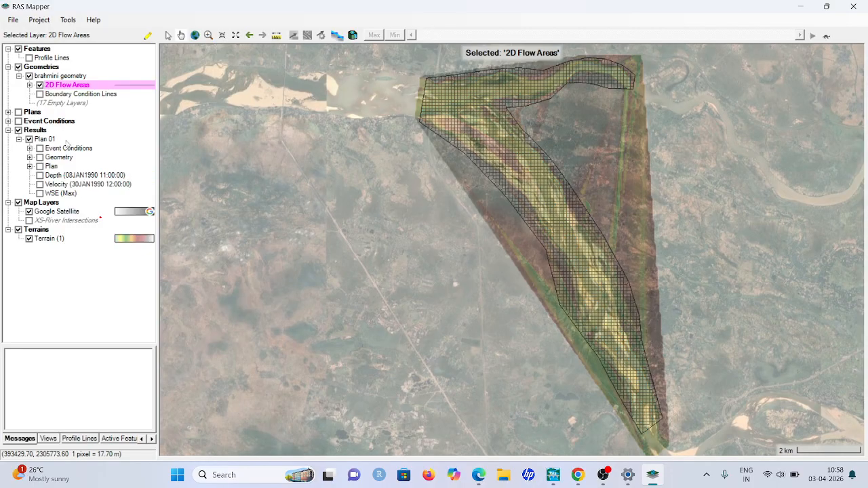
Compute the hydraulic tables for the 2D Flow Areas of brahmini geometry and close RAS Mapper
right_click(83, 87)
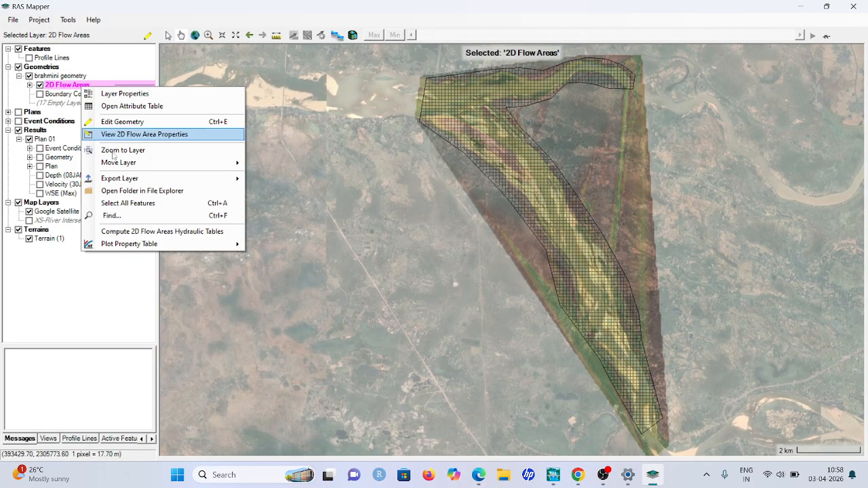
click(175, 232)
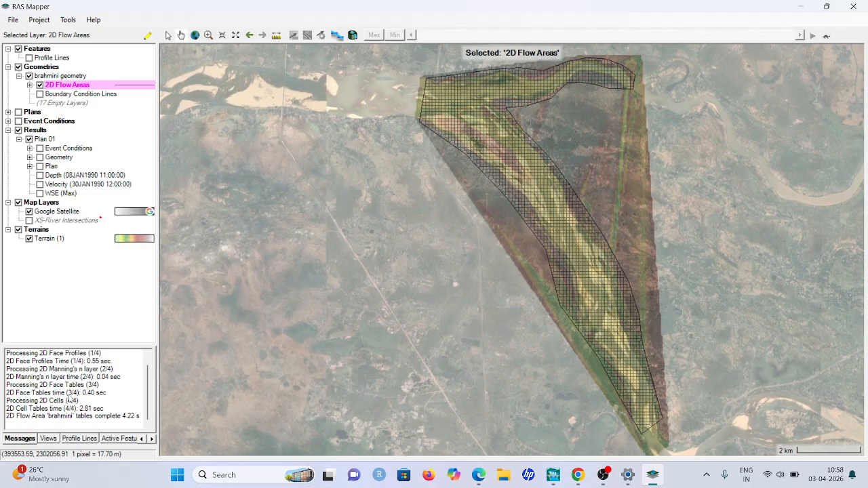
click(13, 19)
click(29, 44)
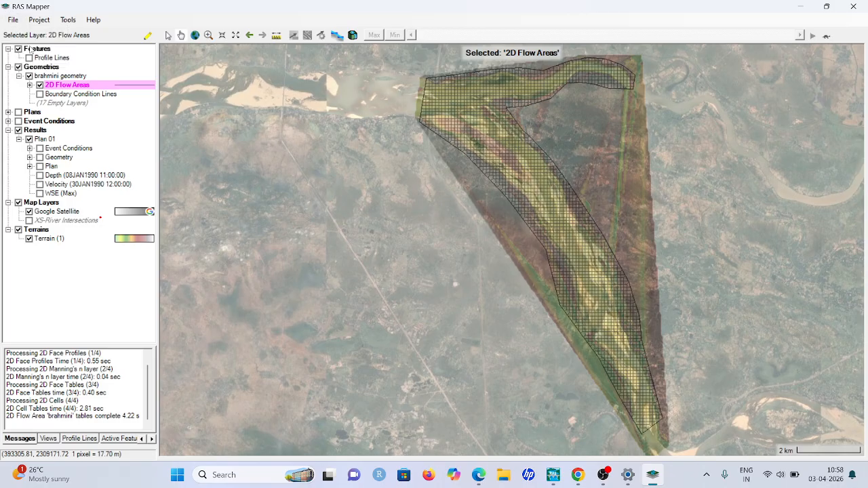
click(853, 6)
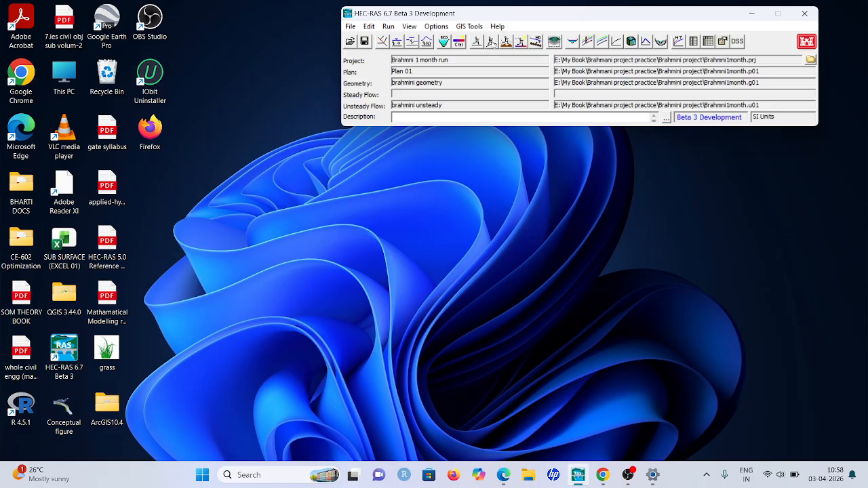
Open the Unsteady Flow Analysis window for Plan 01
click(491, 42)
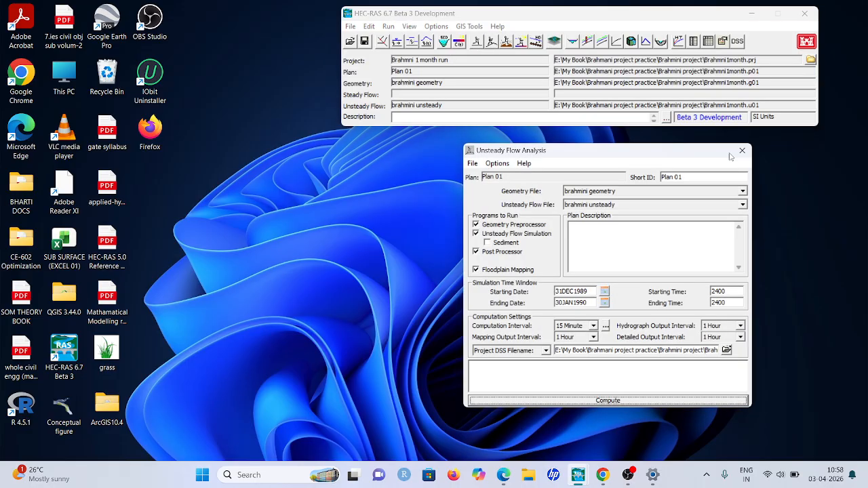
click(742, 150)
click(389, 28)
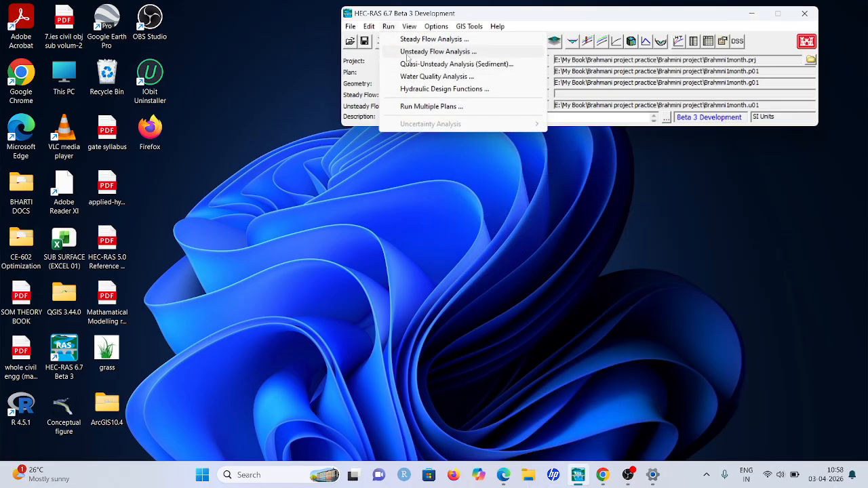
click(408, 53)
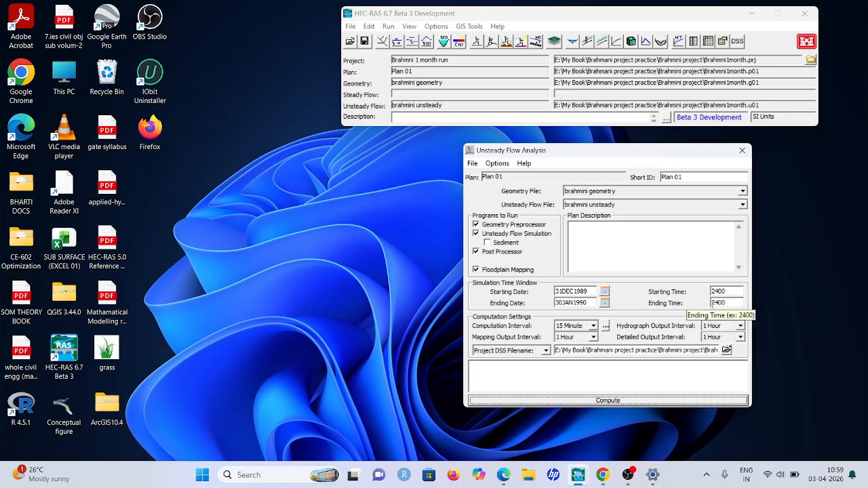
Review the available computation interval options for the simulation and keep 15 Minute
click(594, 326)
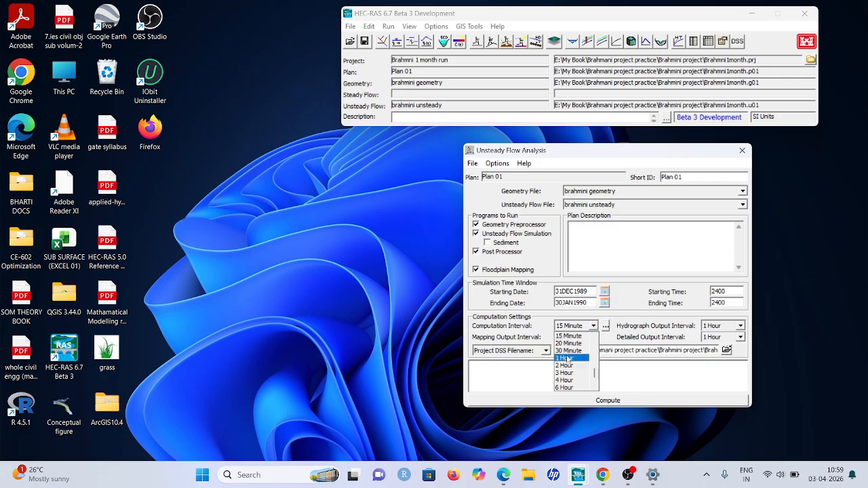
click(593, 329)
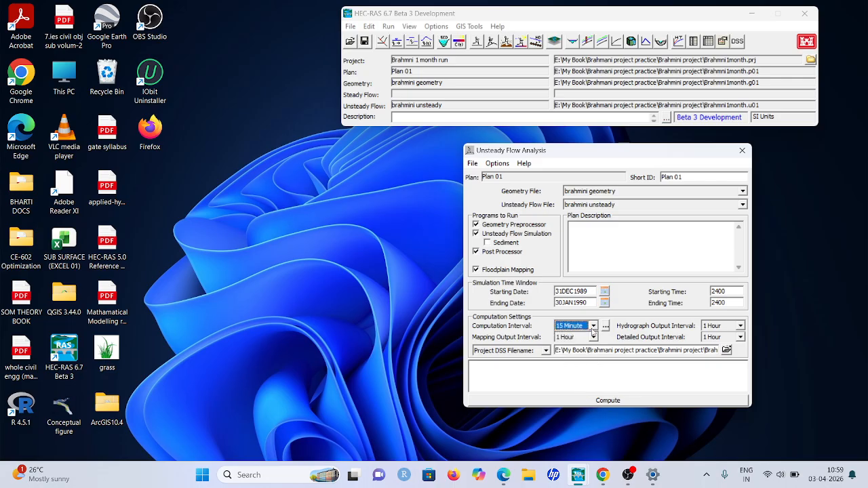
click(594, 328)
scroll(570, 353, up, 3)
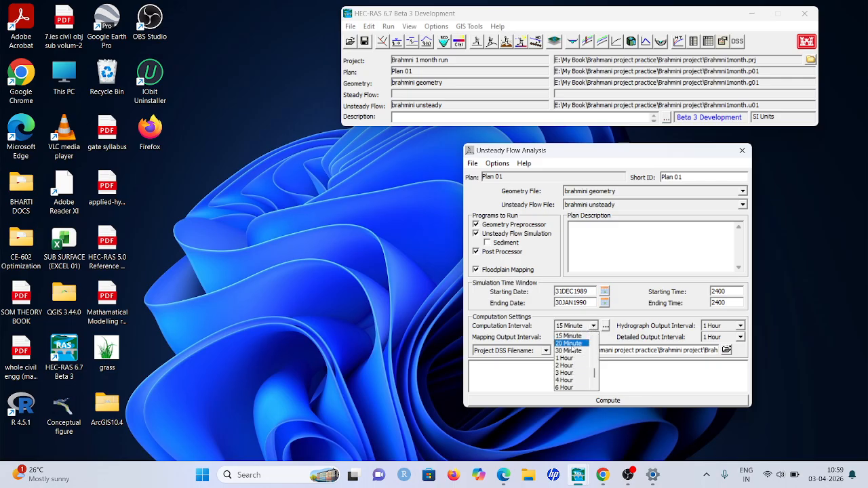
scroll(568, 351, up, 1)
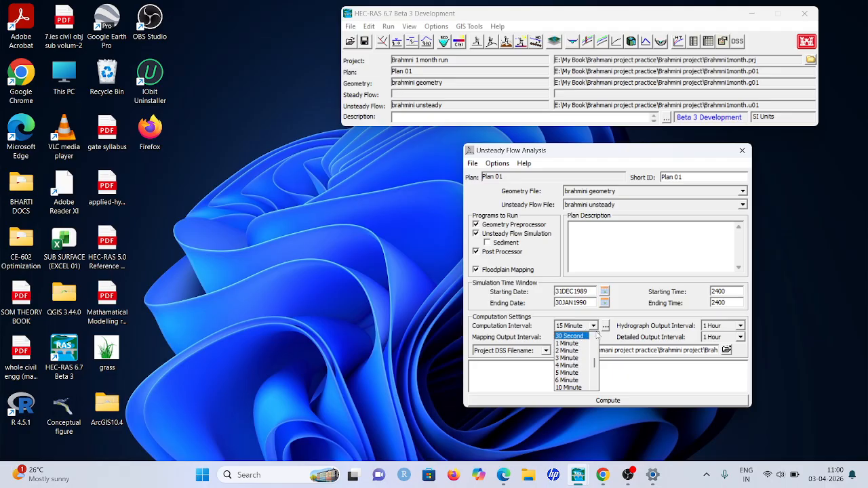
click(595, 326)
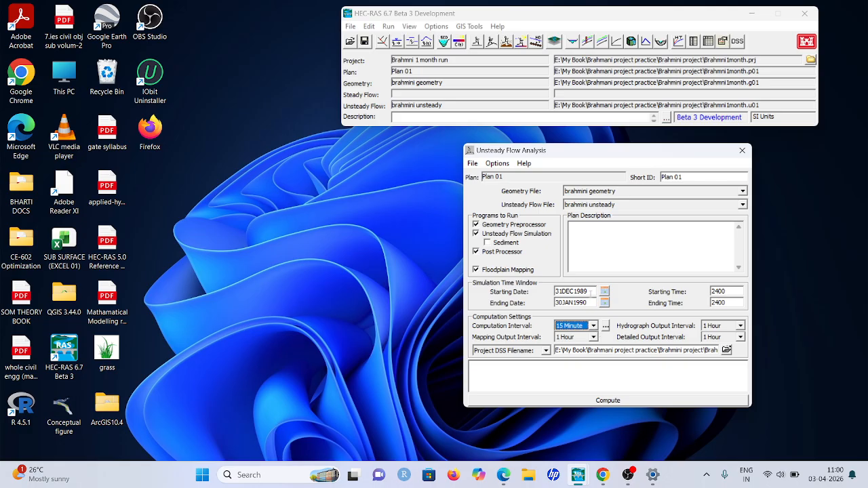
click(595, 327)
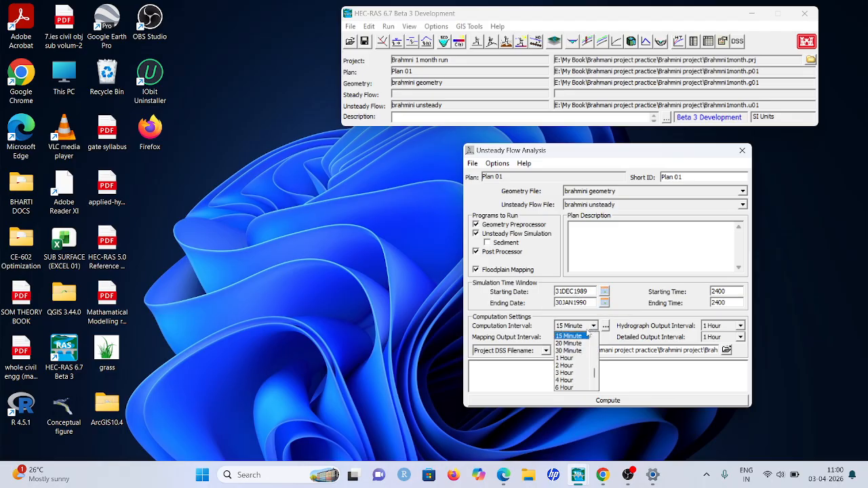
click(595, 327)
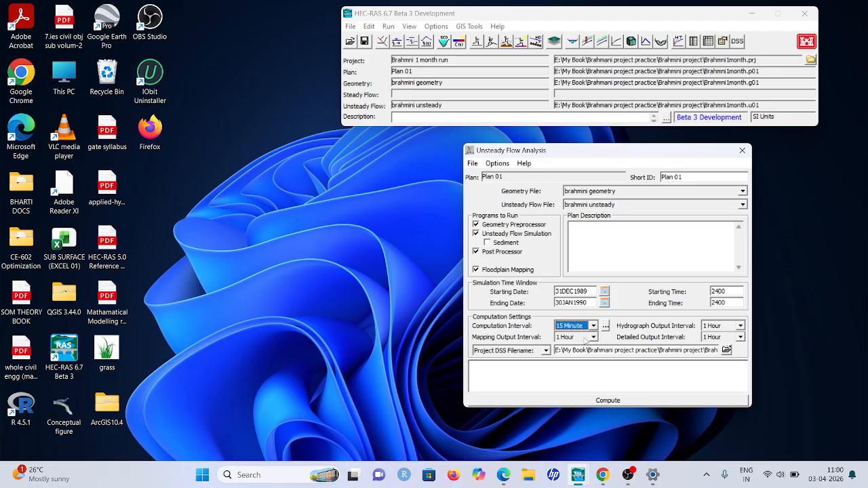
Review the hydrograph output interval options and keep 1 Hour
click(741, 326)
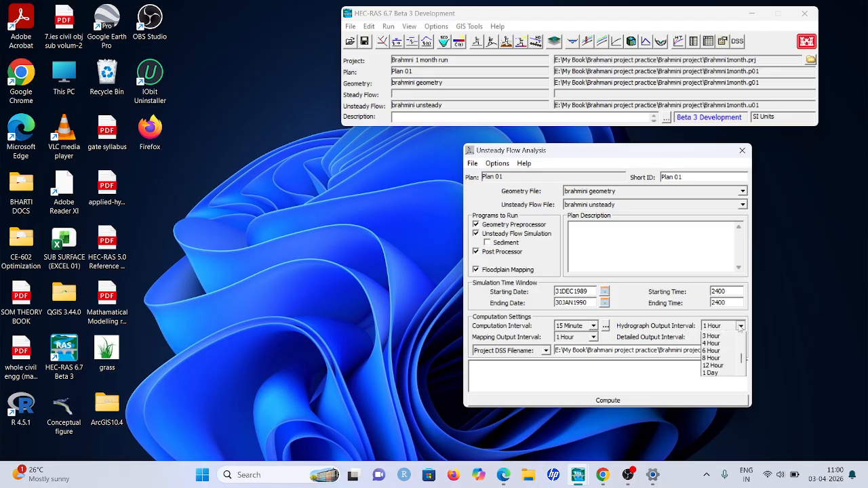
click(740, 328)
click(740, 327)
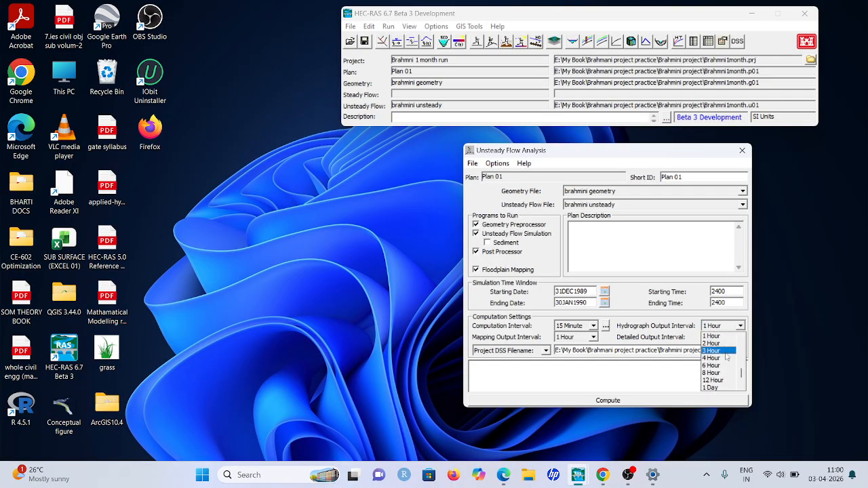
click(733, 336)
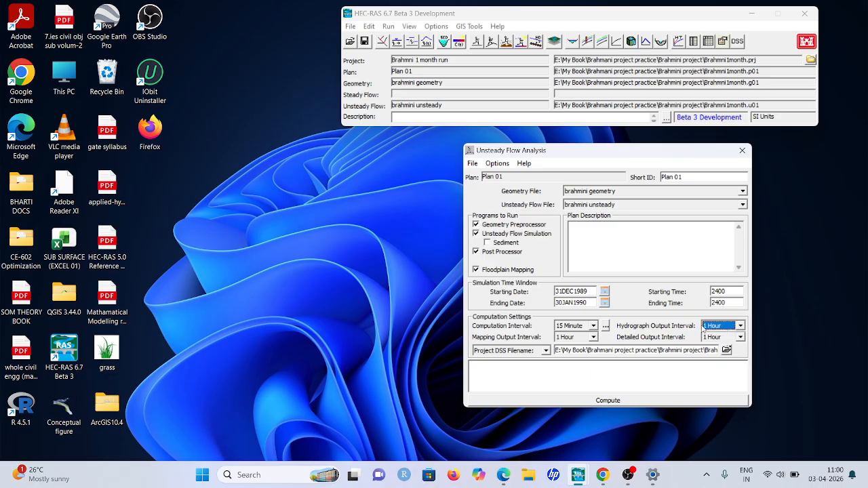
Run the unsteady flow simulation for Plan 01, review the computation messages, and close the computation and analysis windows
click(608, 401)
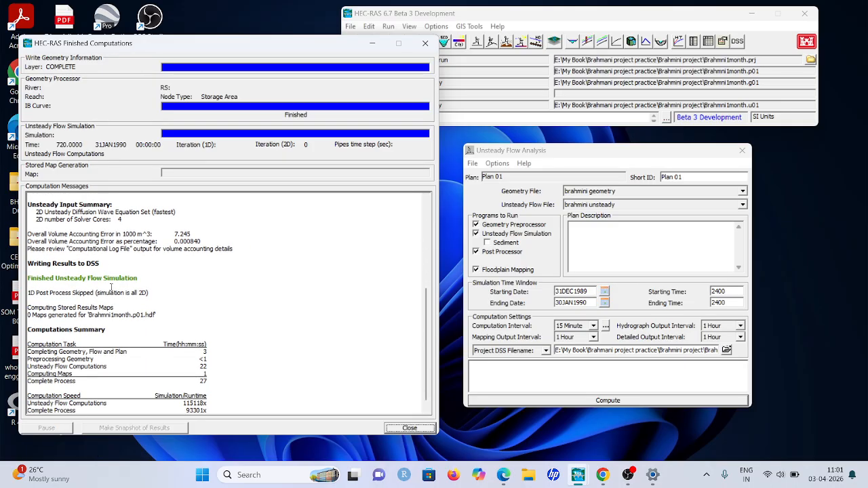
scroll(110, 288, up, 5)
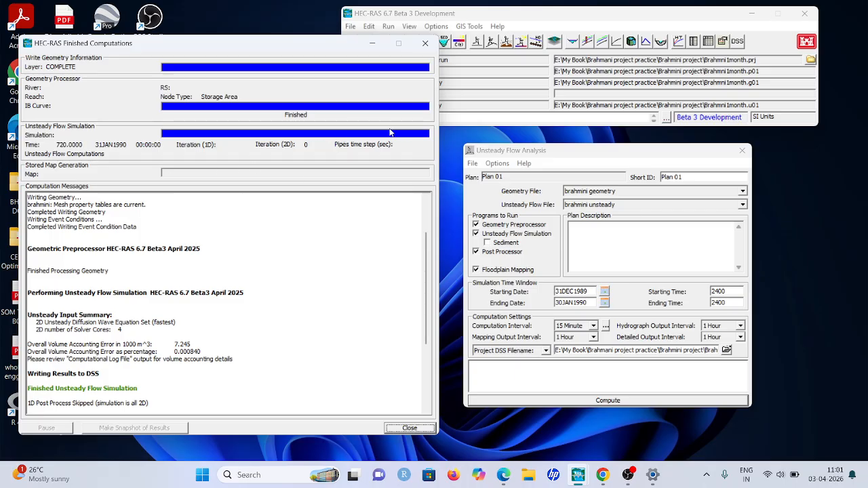
scroll(41, 321, down, 3)
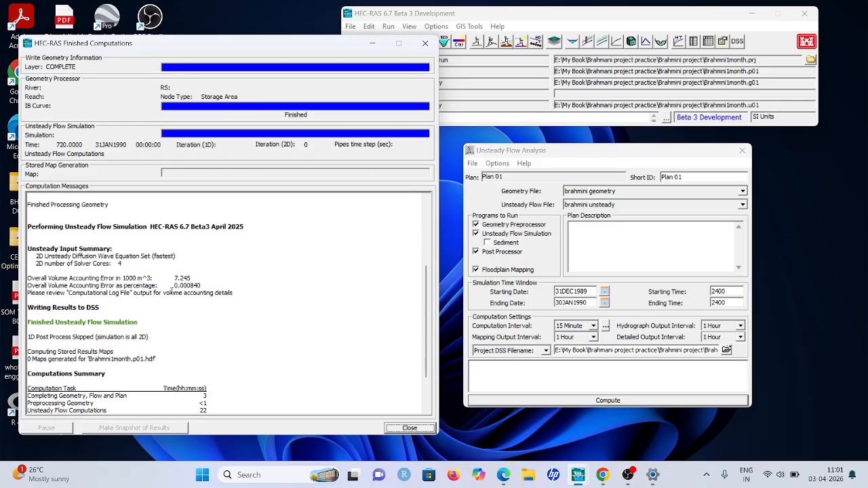
scroll(115, 242, down, 2)
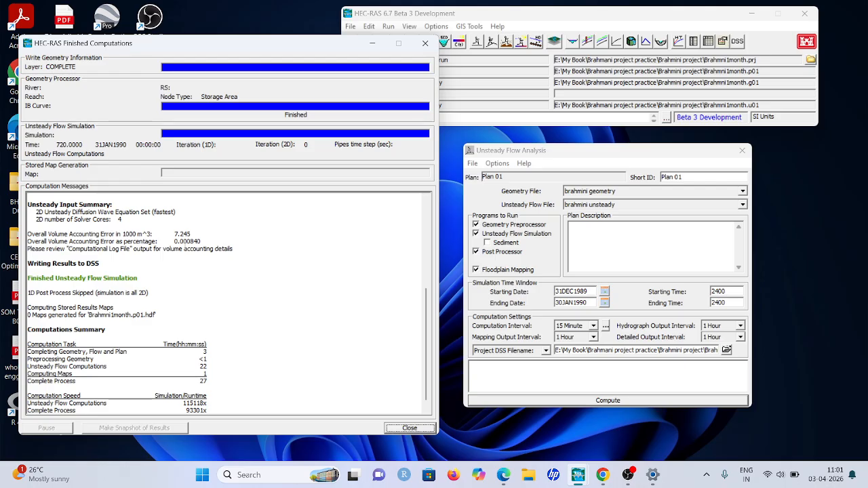
scroll(121, 324, up, 4)
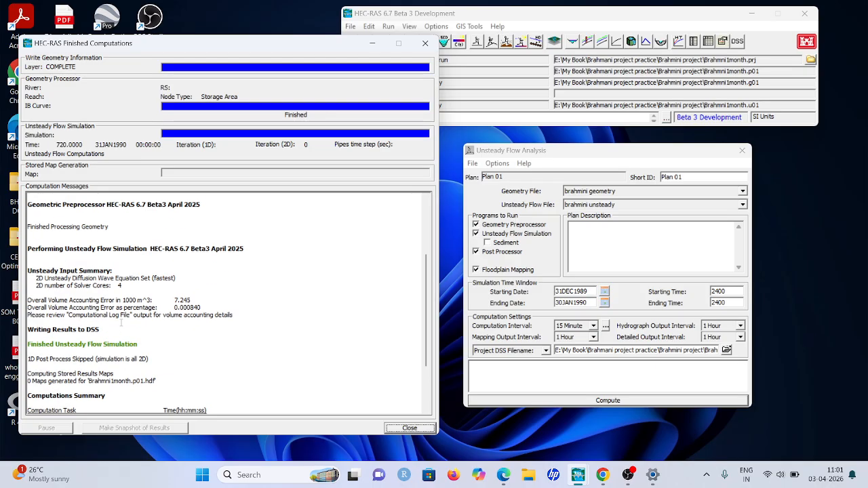
scroll(120, 324, down, 4)
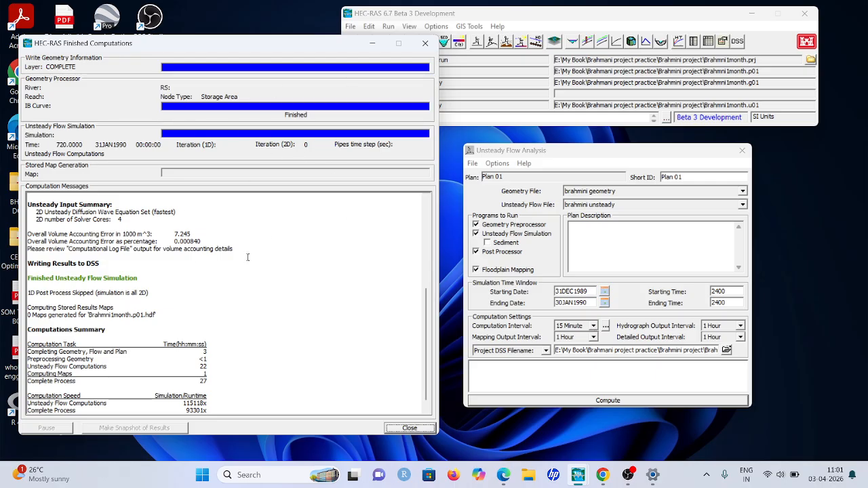
click(425, 44)
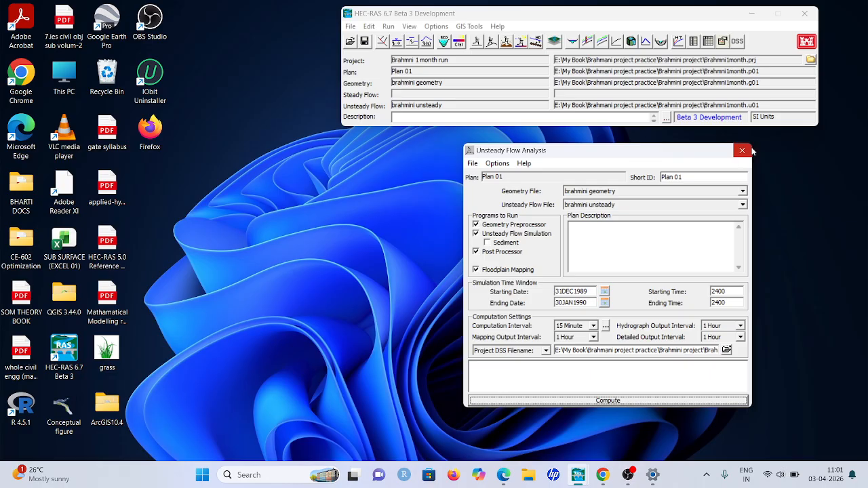
click(749, 150)
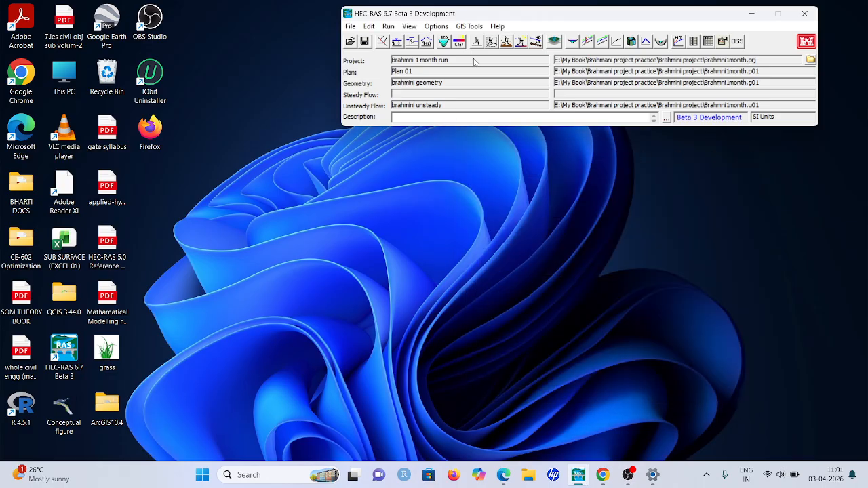
Open RAS Mapper, hide the 2D Flow Areas of brahmini geometry, and show the Depth result of Plan 01
click(553, 45)
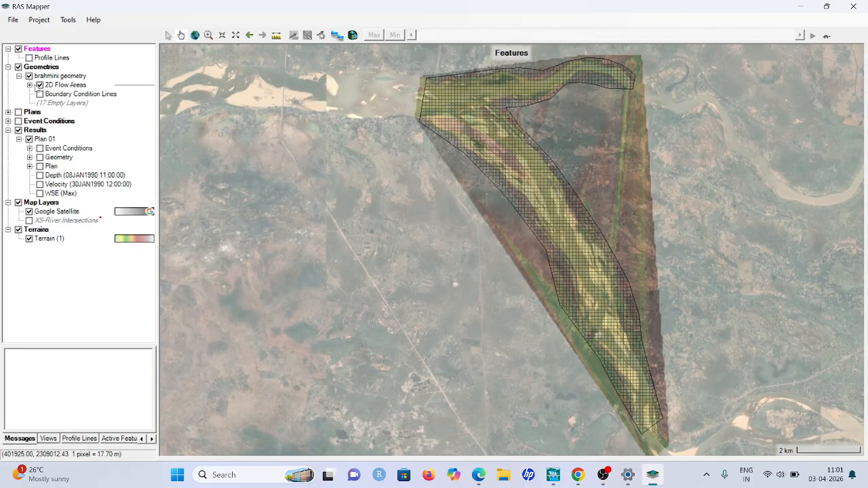
click(40, 85)
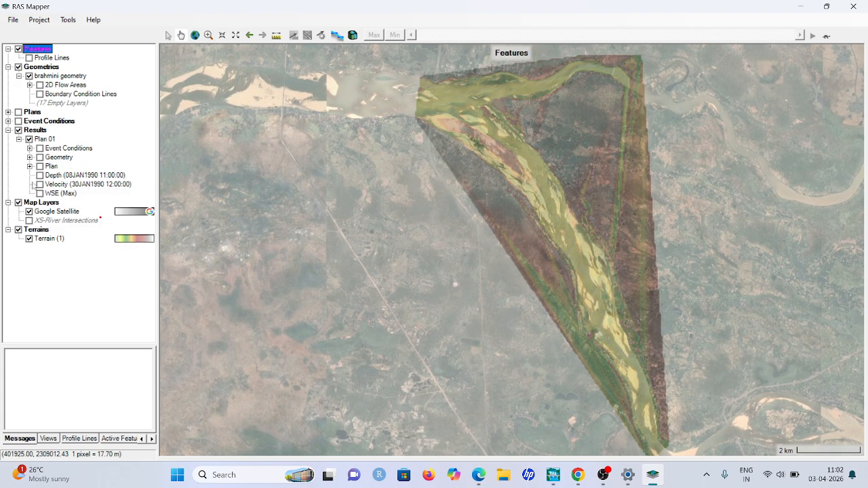
click(39, 175)
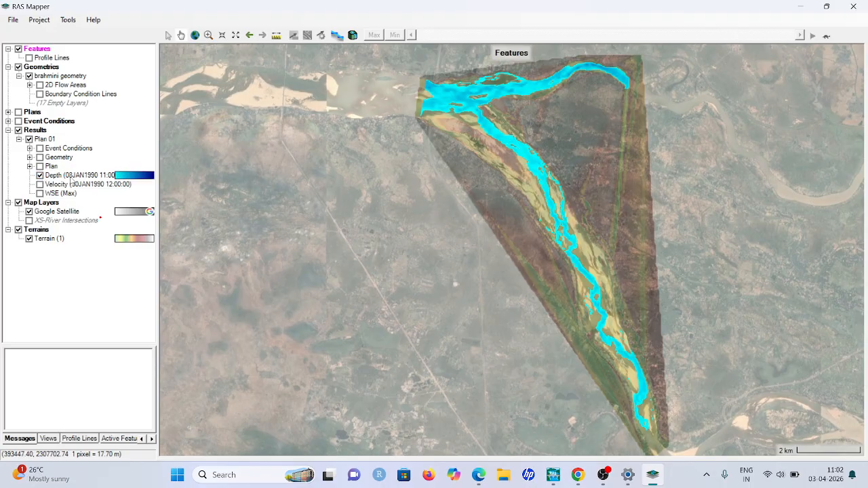
Animate the Depth result of Plan 01, advance it to 26JAN1990 18:00:00, and stop the animation
click(72, 177)
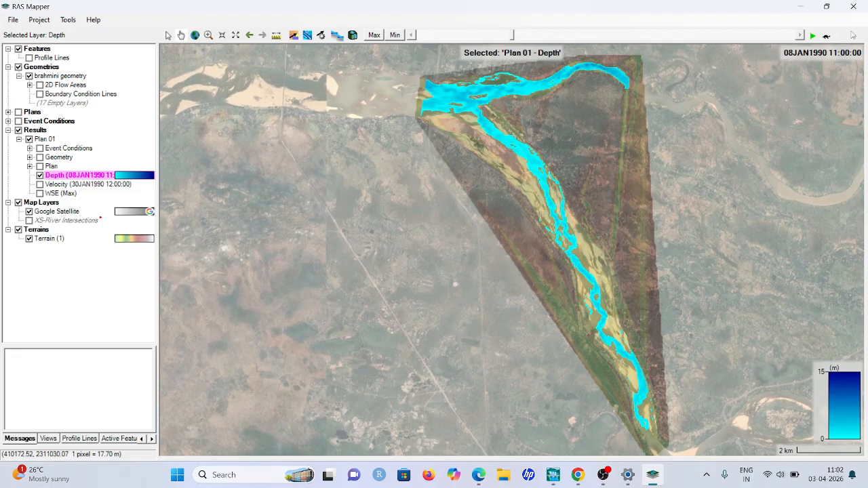
click(813, 35)
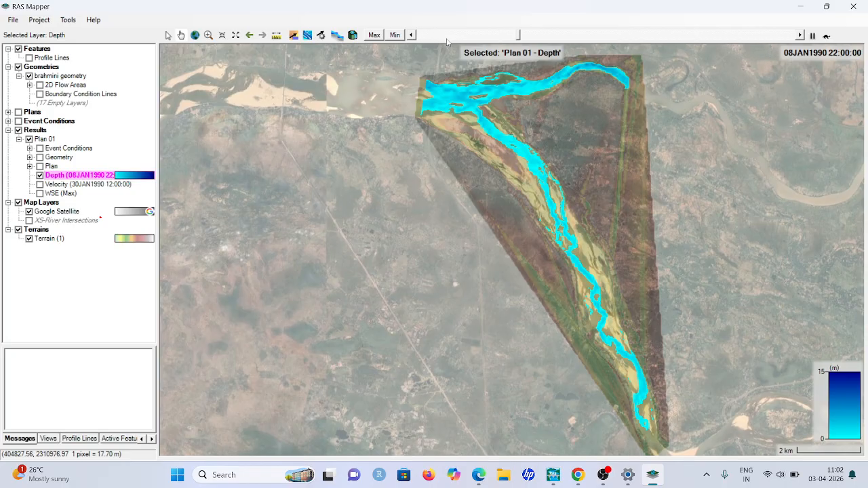
drag(526, 35, 733, 35)
click(811, 36)
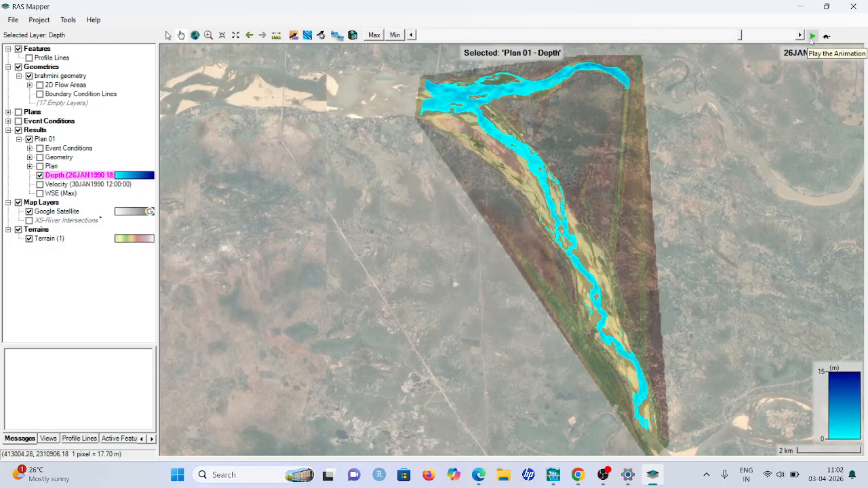
right_click(516, 91)
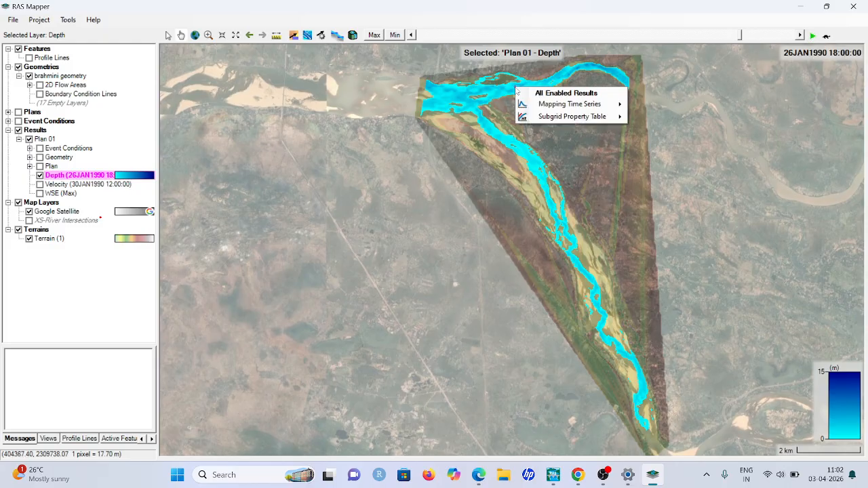
click(564, 151)
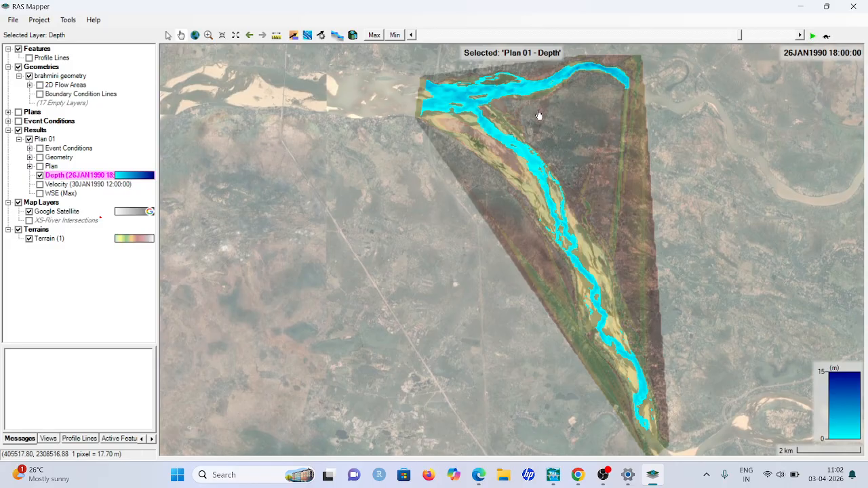
right_click(502, 89)
mouse_move(544, 108)
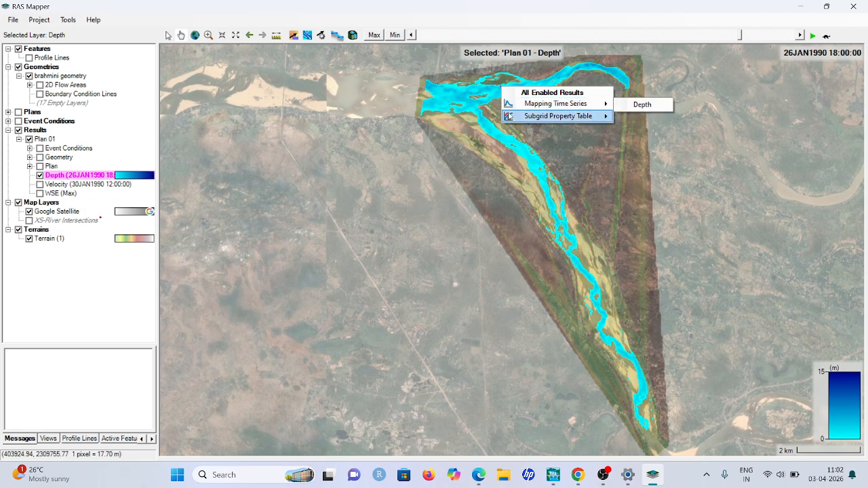
click(503, 143)
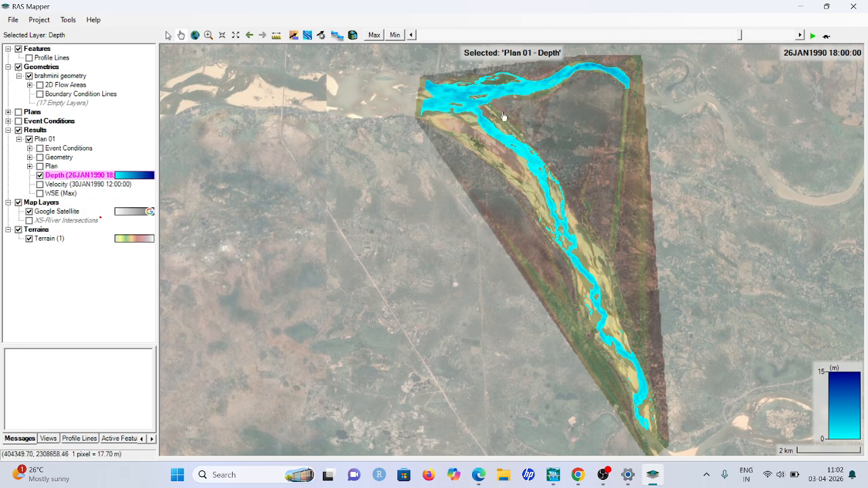
Plot the Depth mapping time series at a point in the wide channel near the river's western end
right_click(449, 101)
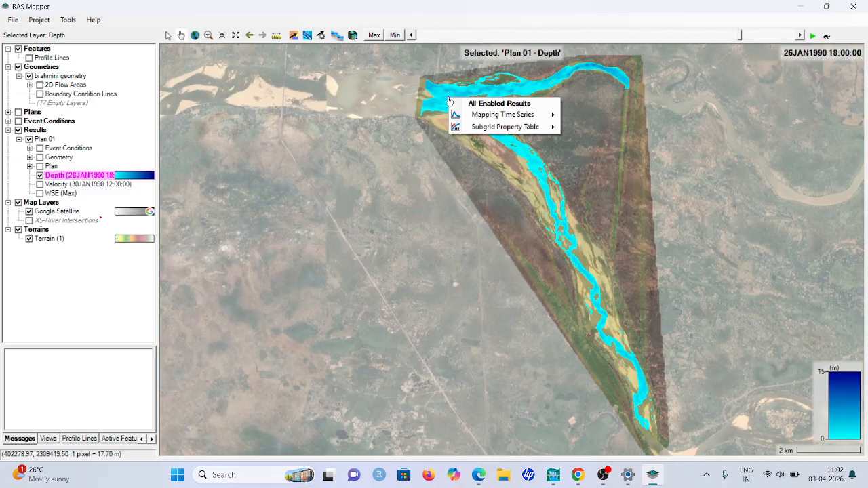
mouse_move(480, 117)
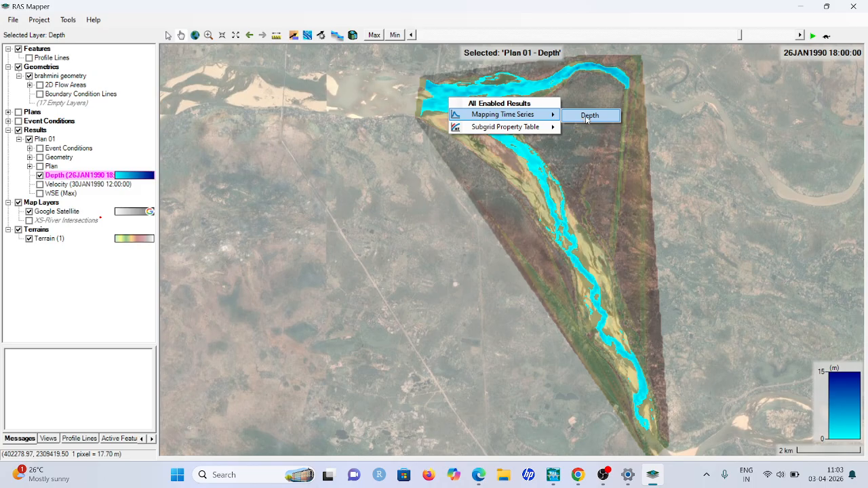
click(588, 116)
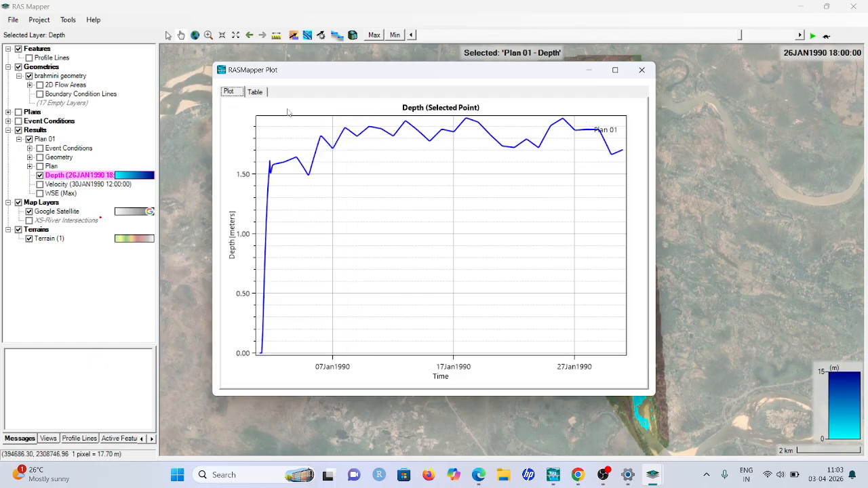
Review the tabulated Depth time series of the selected point through its last time step, and close the plot window
click(255, 92)
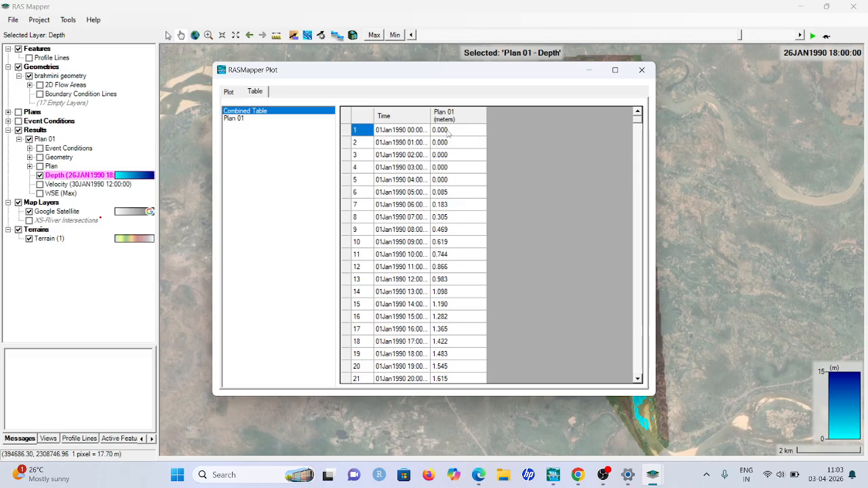
scroll(399, 221, down, 20)
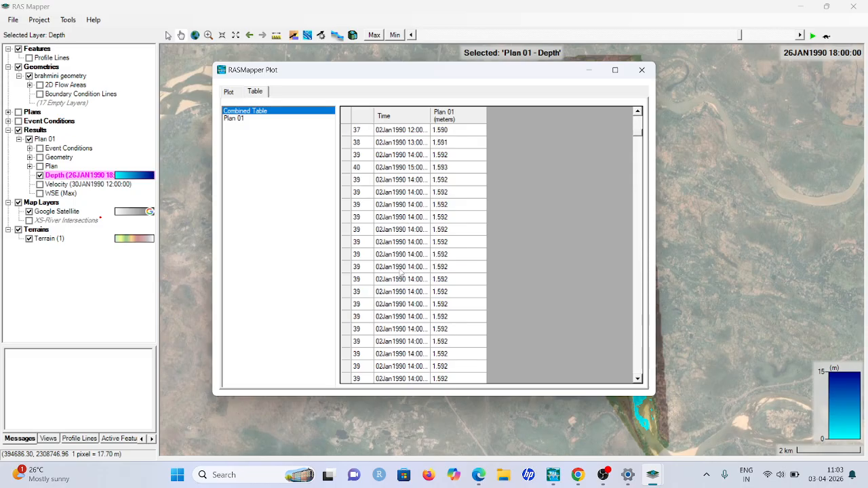
scroll(399, 310, down, 20)
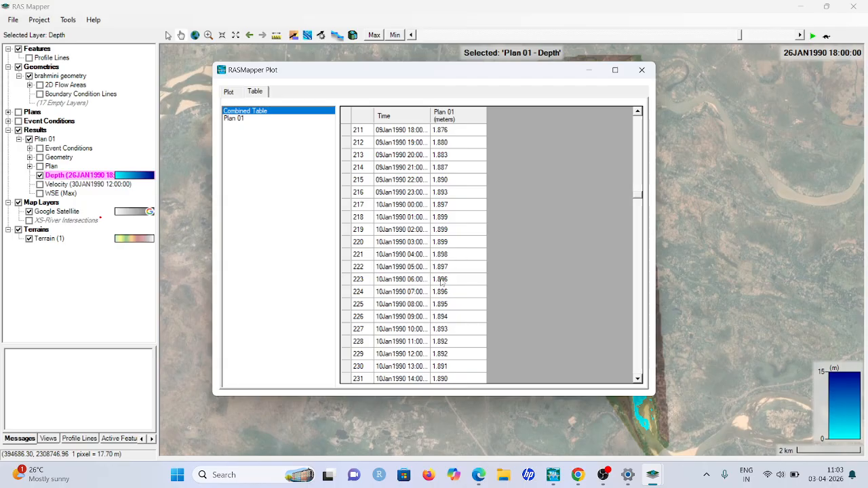
scroll(441, 282, down, 7)
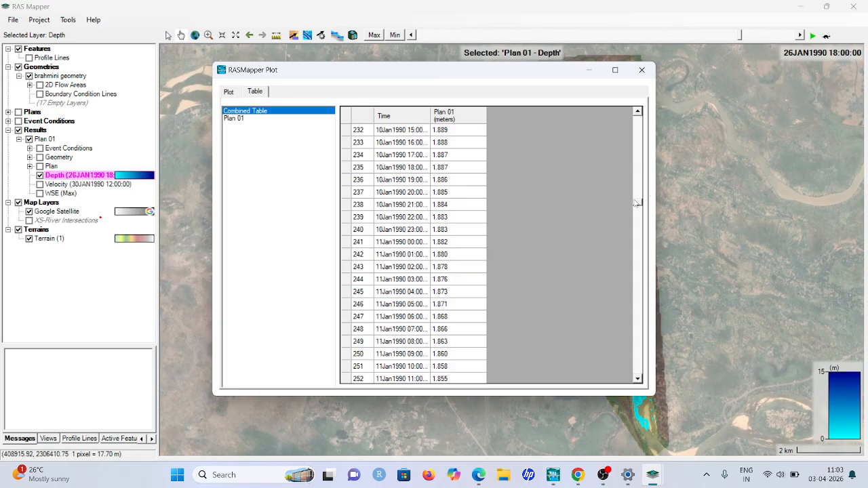
drag(638, 204, 620, 397)
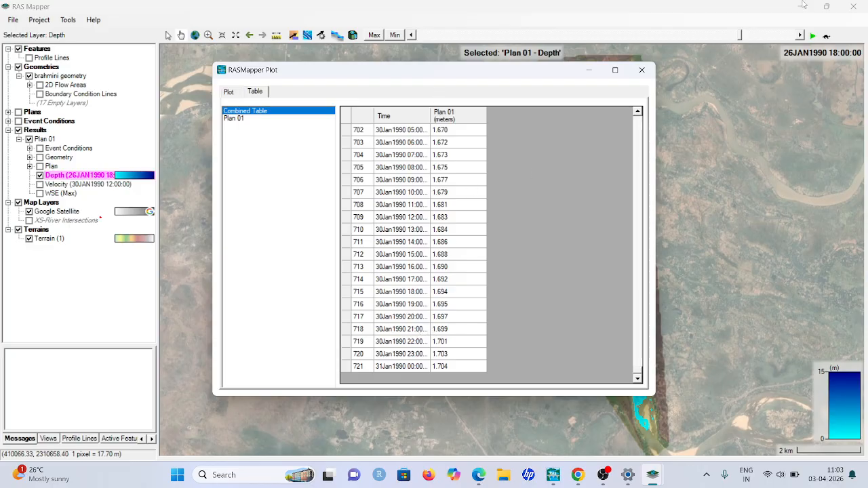
click(641, 71)
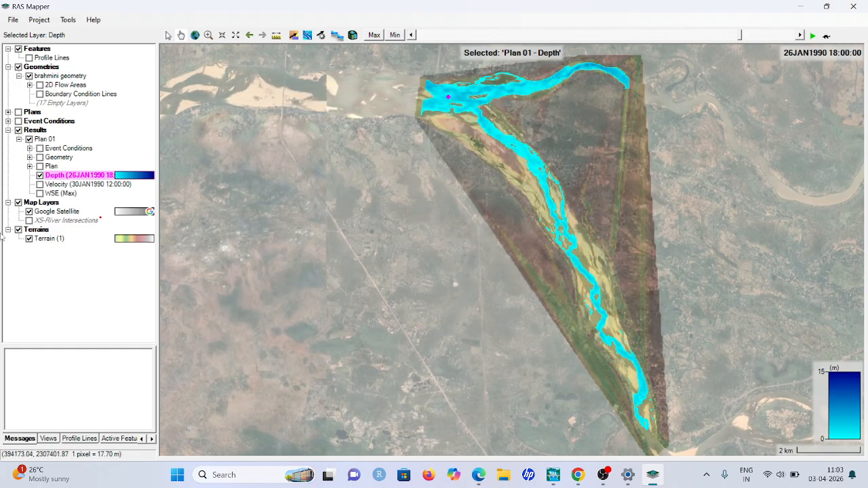
Show the Velocity result of Plan 01 instead of Depth, animate it, and stop at 09JAN1990 04:00:00
click(40, 175)
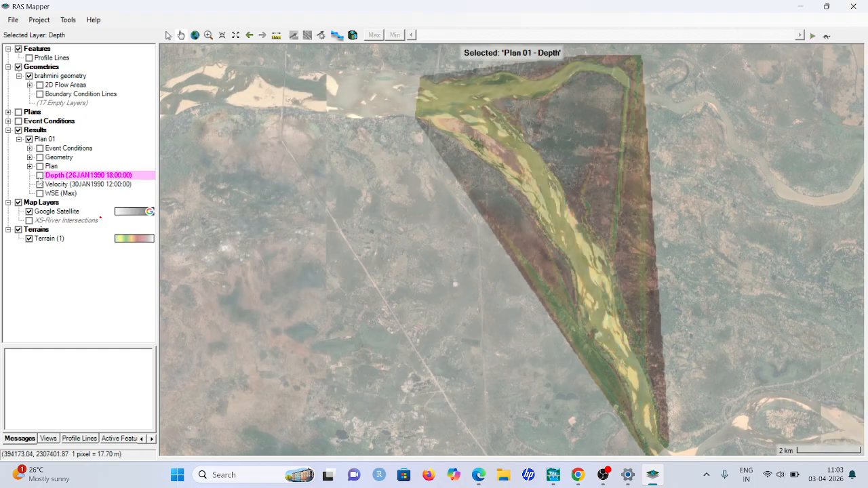
click(40, 185)
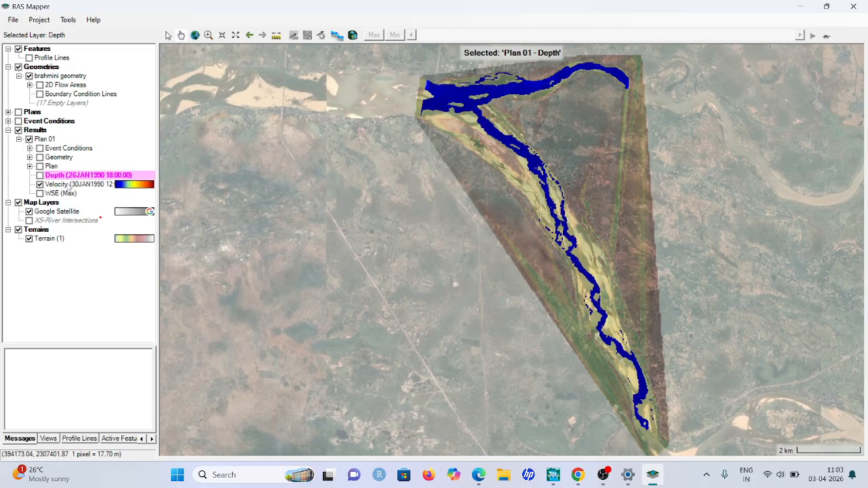
click(71, 186)
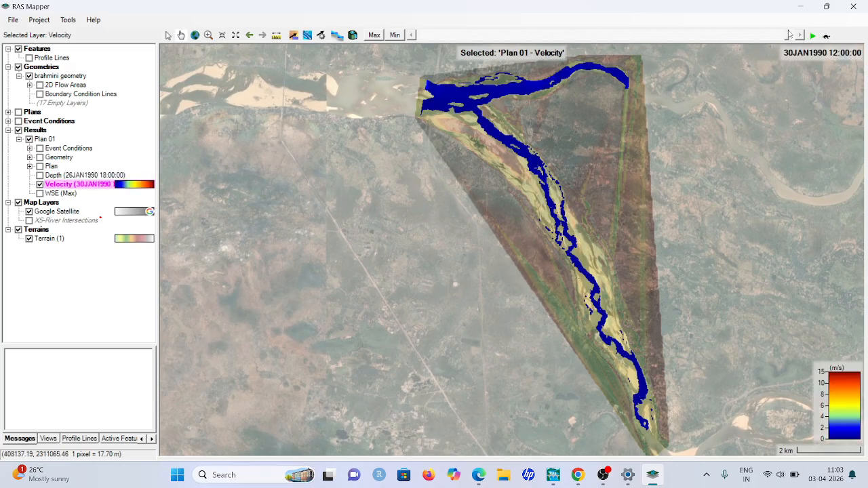
drag(789, 34, 762, 39)
click(411, 38)
click(813, 35)
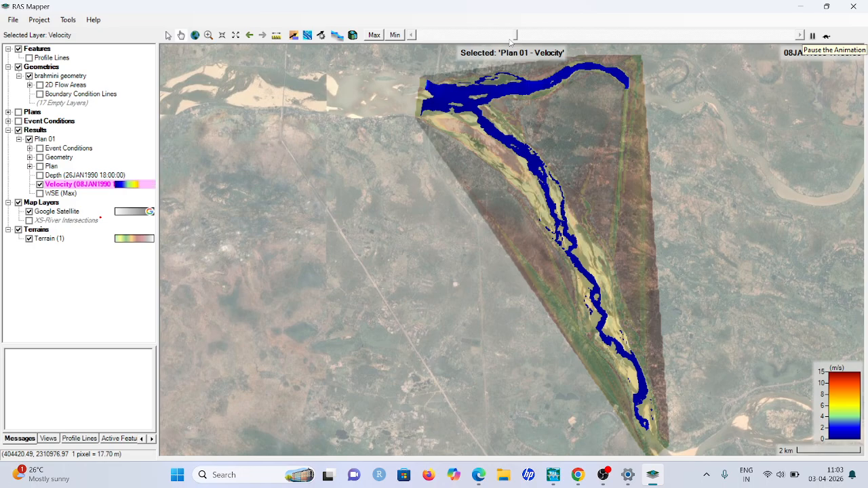
click(814, 36)
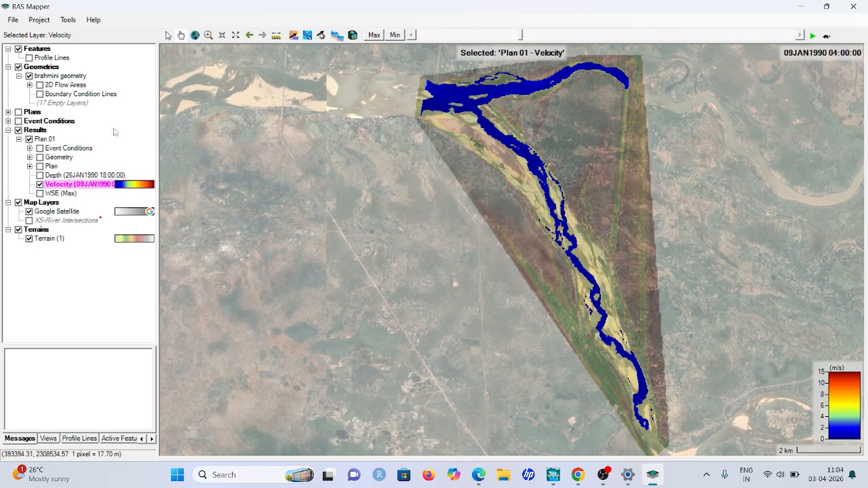
Plot the Velocity mapping time series at a point near the river's western end, view its table, and close the plot
right_click(446, 97)
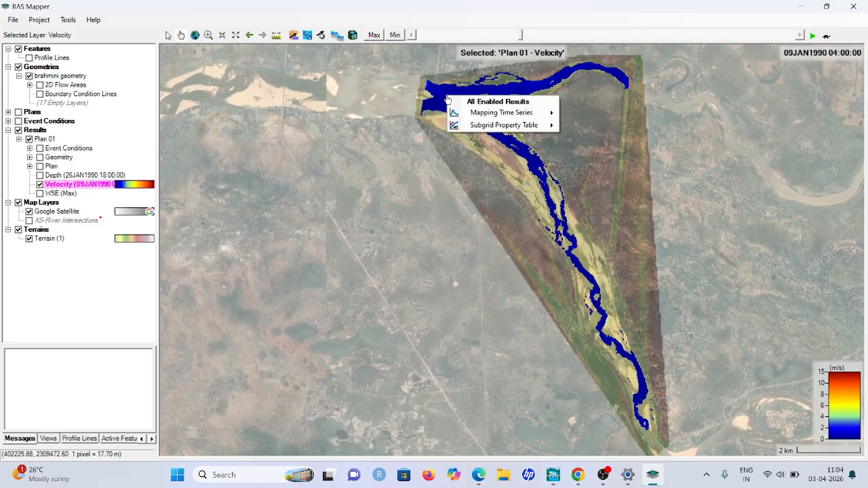
mouse_move(494, 119)
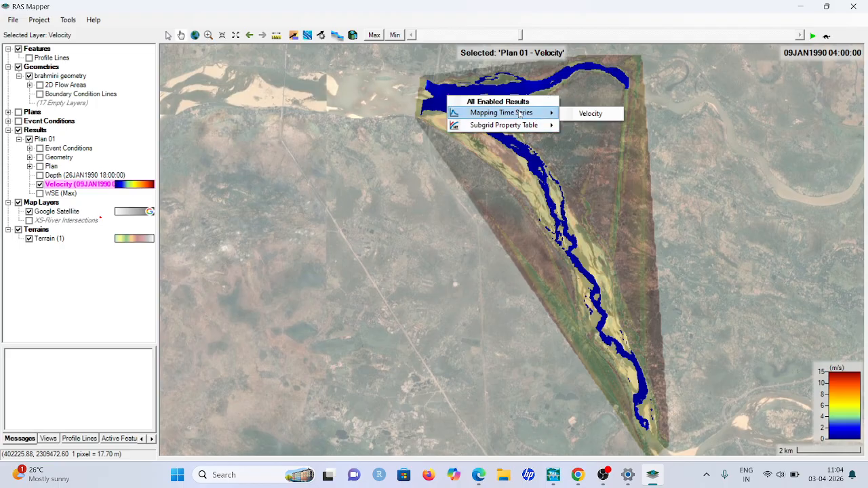
click(588, 115)
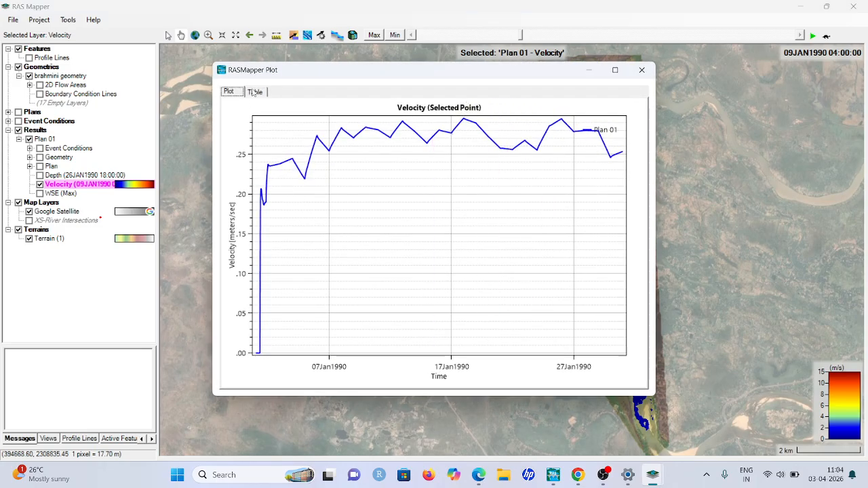
click(255, 93)
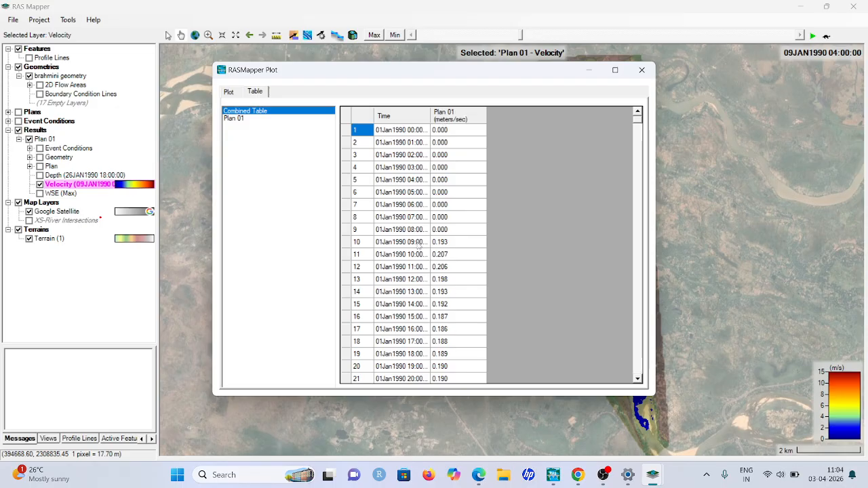
click(642, 70)
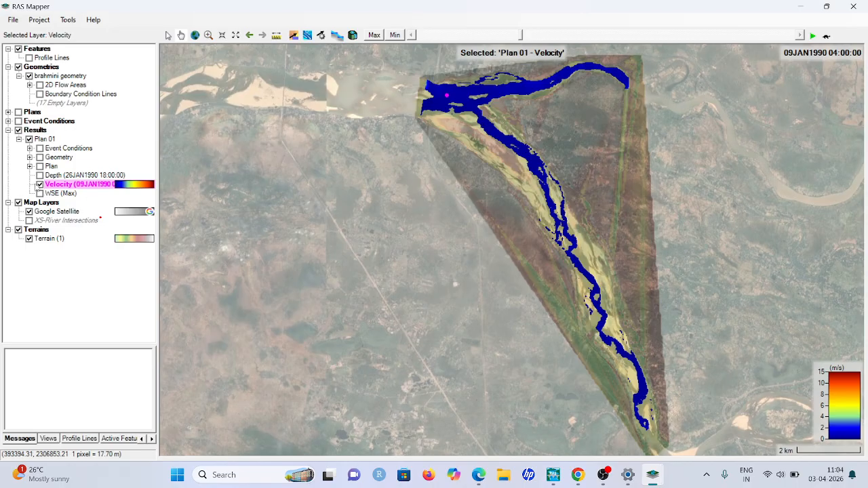
Display the Depth and Velocity results of Plan 01 together on the map
click(40, 175)
click(40, 184)
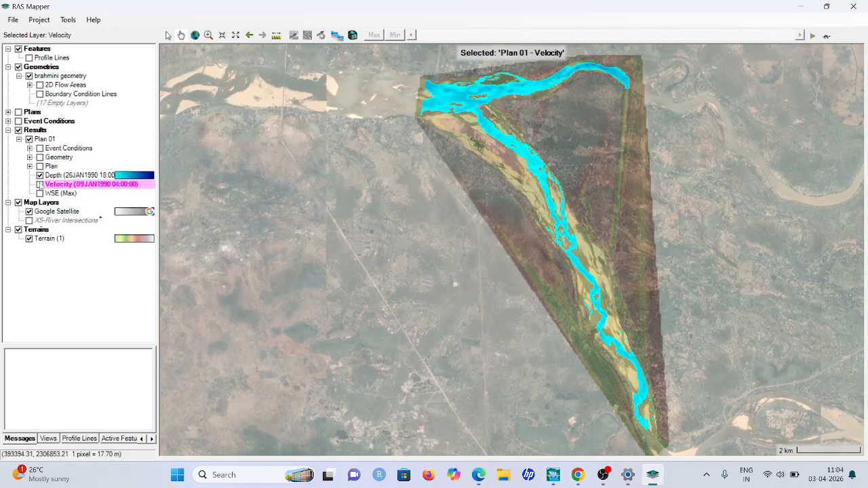
click(39, 175)
click(40, 184)
click(40, 175)
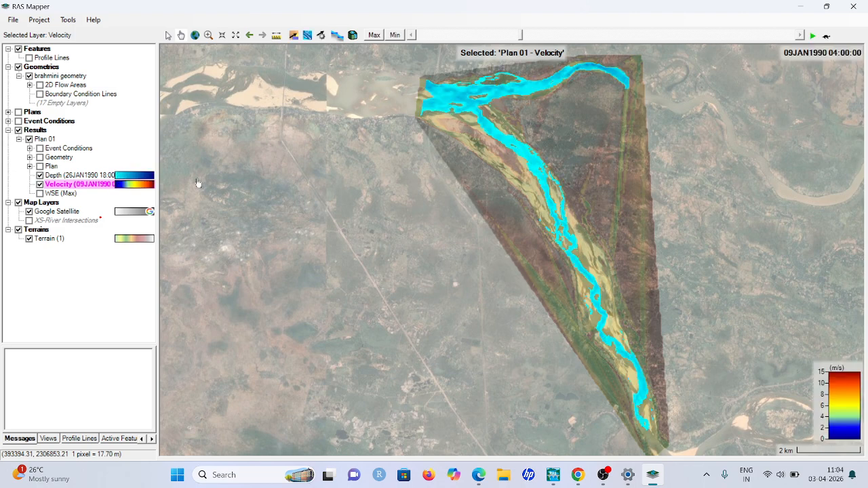
Select Profile Line brahmini and plot the Velocity mapping time series at a point midway along it
click(80, 439)
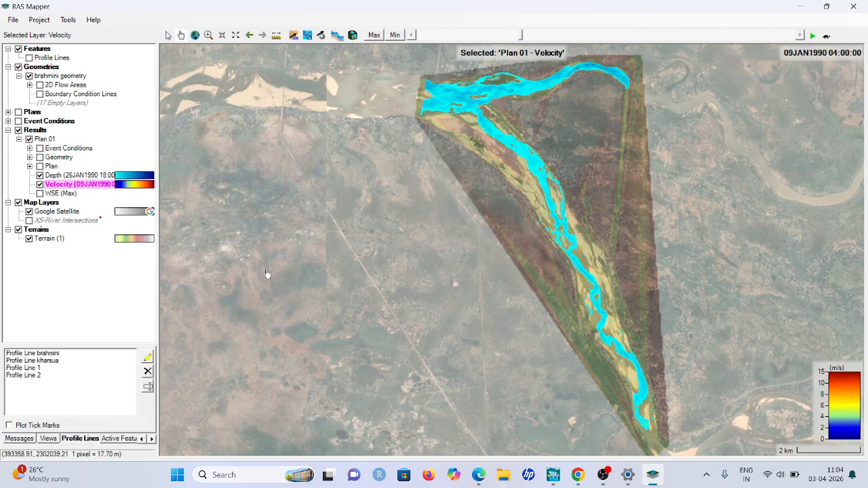
click(36, 357)
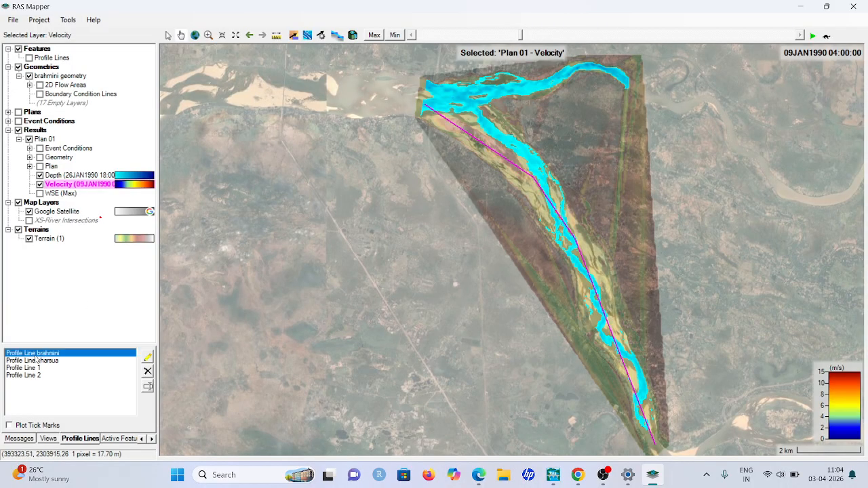
right_click(568, 232)
mouse_move(613, 248)
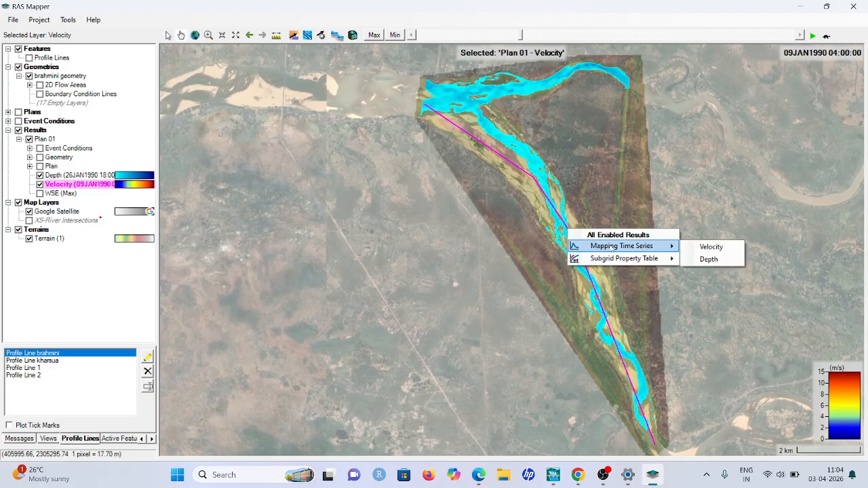
click(699, 251)
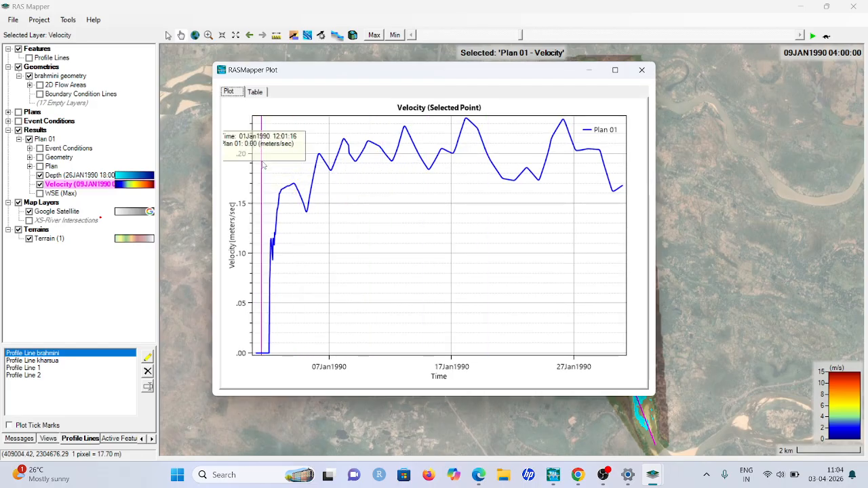
Review the table of the mid-reach Velocity time series and close the plot window
click(256, 94)
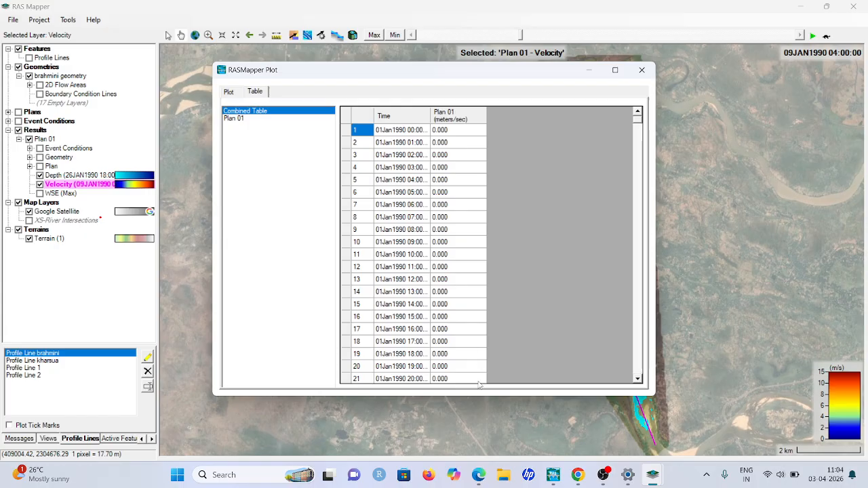
scroll(447, 333, down, 20)
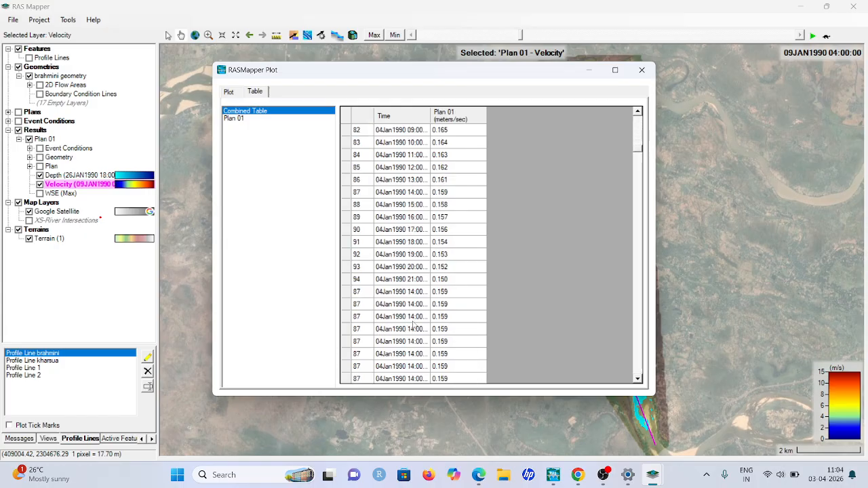
scroll(413, 325, down, 1)
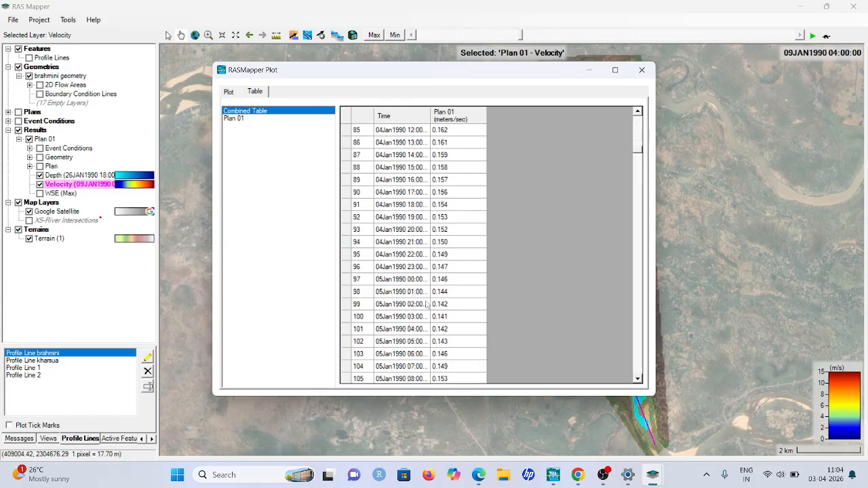
click(642, 69)
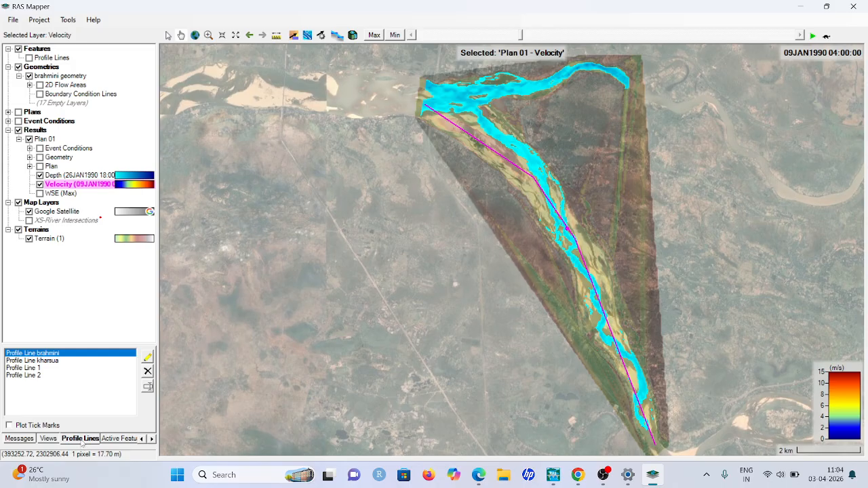
Try to draw an additional profile line along the upper part of the river's southern branch
click(147, 357)
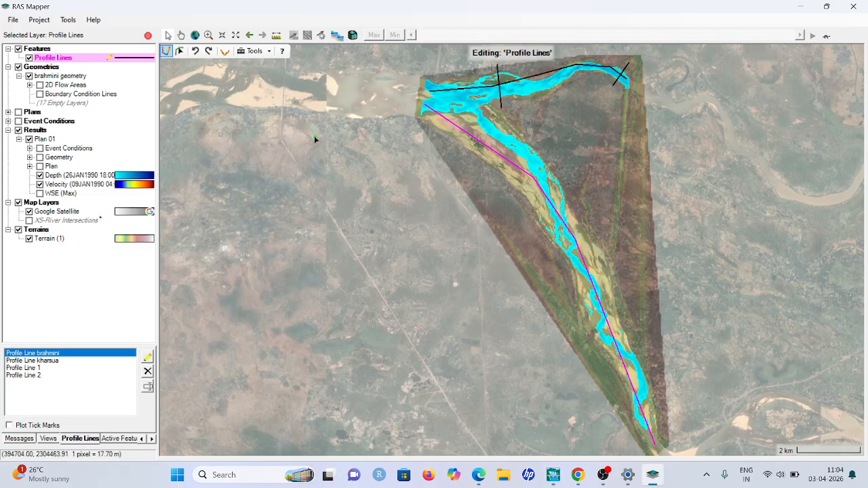
click(493, 128)
click(524, 155)
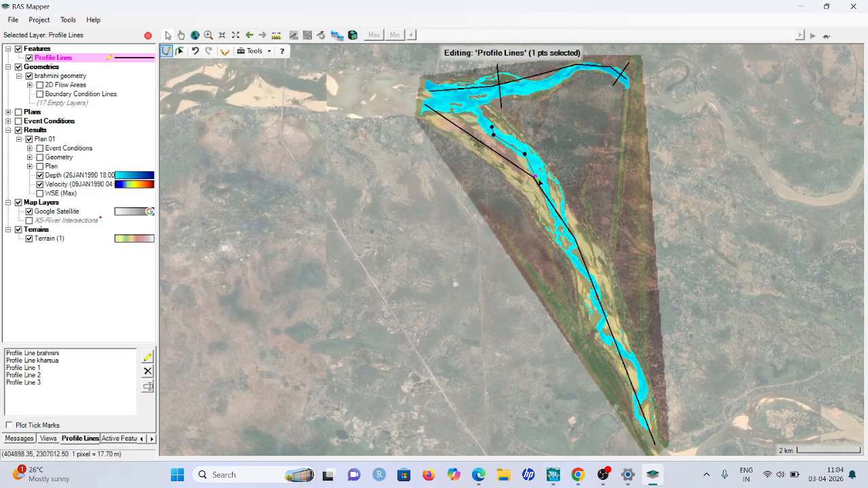
click(559, 189)
click(564, 201)
double_click(566, 204)
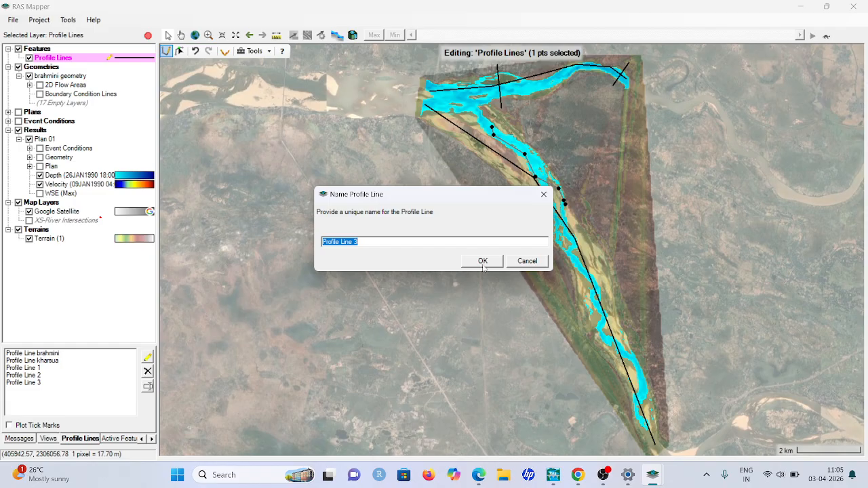
click(526, 262)
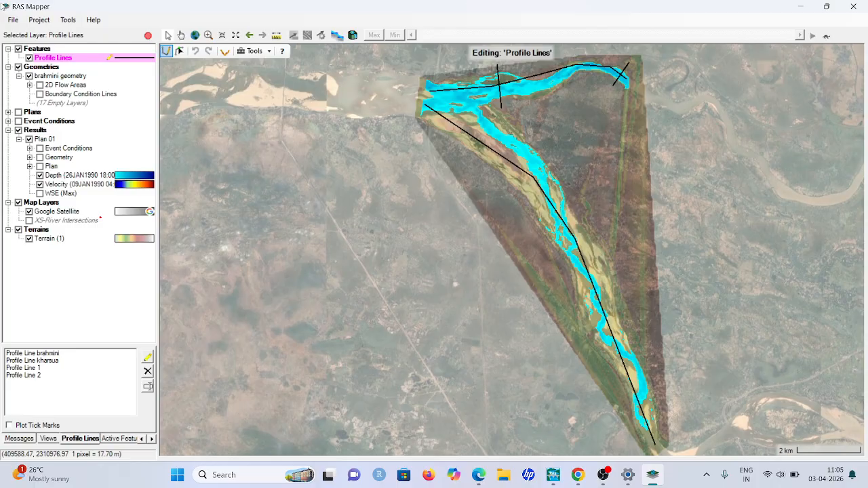
Close RAS Mapper and save the edits for Profile Lines
click(7, 18)
click(29, 44)
click(854, 6)
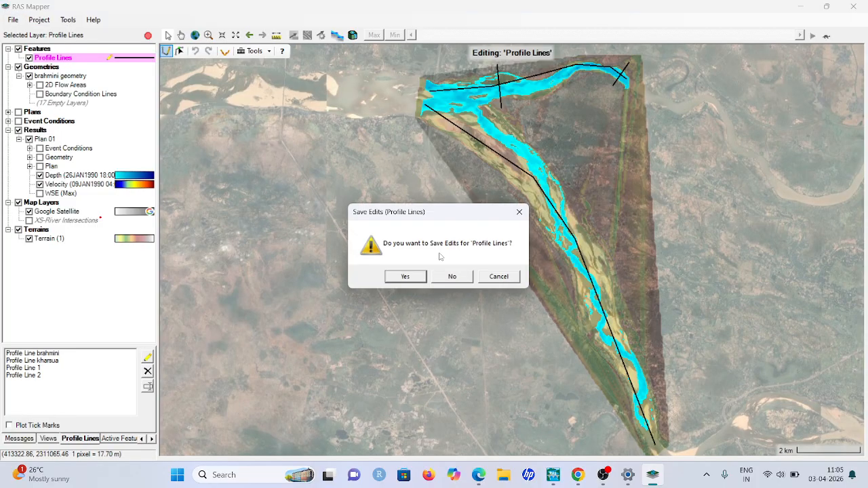
click(401, 272)
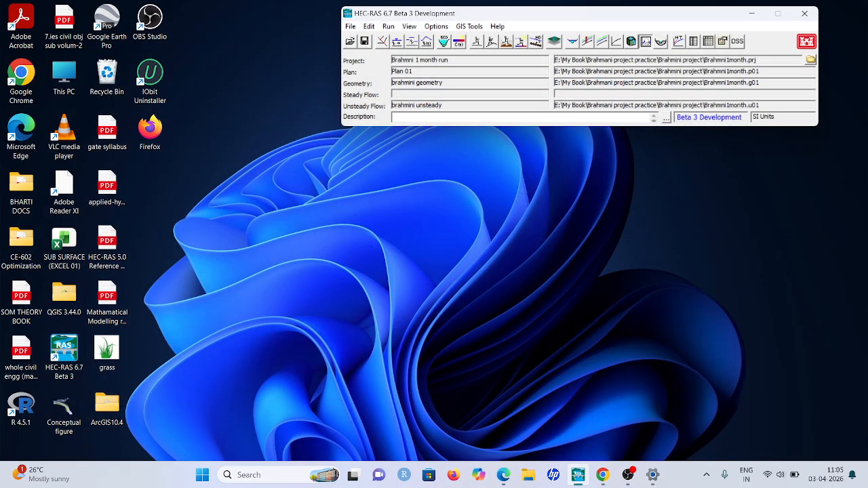
Open the stage and flow hydrographs of Plan 01 and view the plot for the kharsua ds boundary line
click(646, 41)
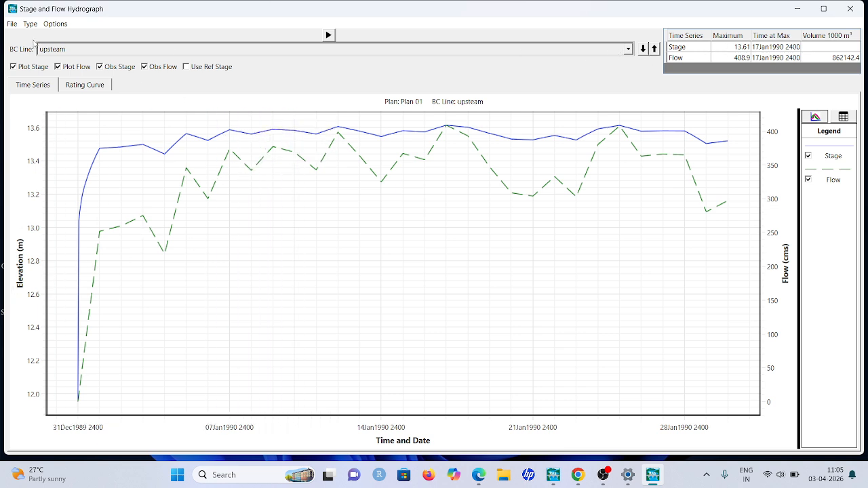
click(630, 50)
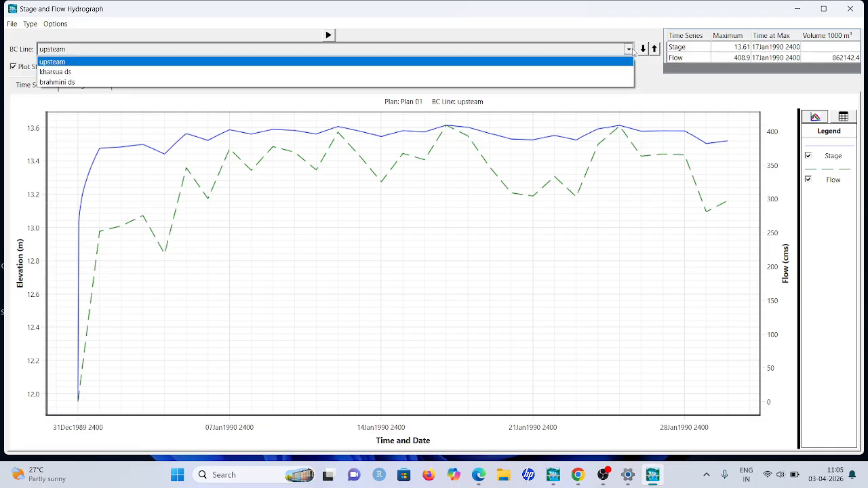
click(186, 72)
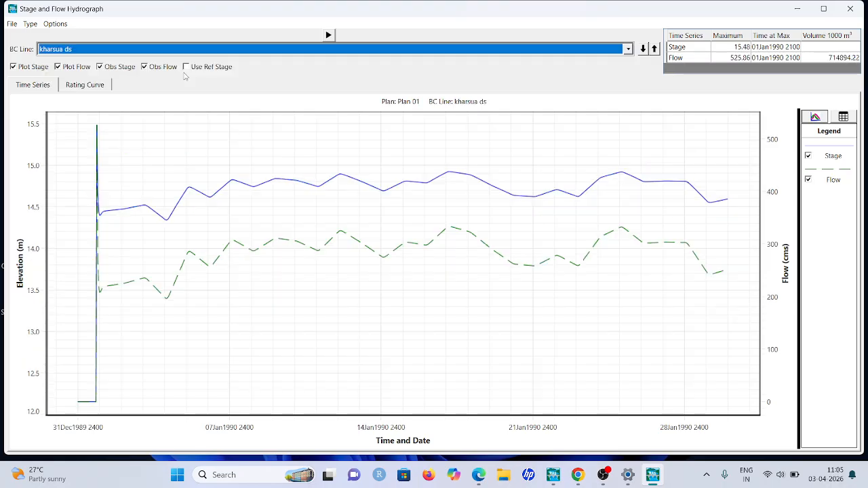
Inspect stage and flow over time for the kharsua ds and brahmini ds boundary lines and close the hydrograph window
drag(428, 197, 327, 230)
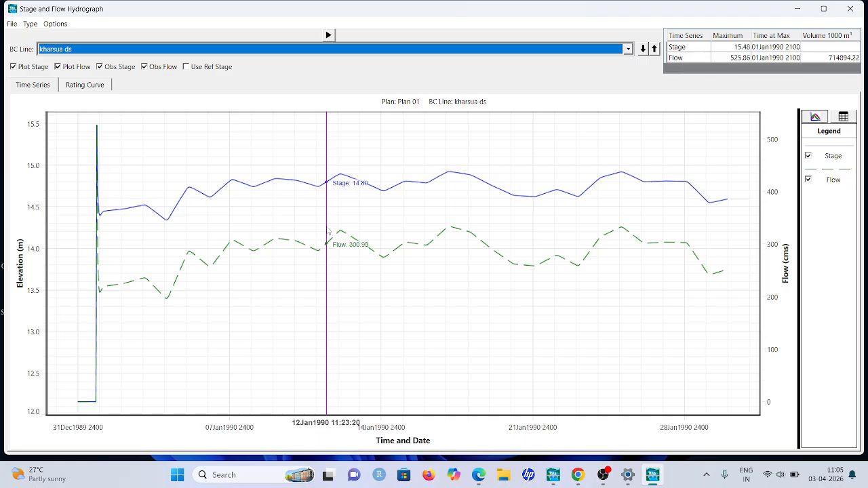
drag(328, 232, 350, 235)
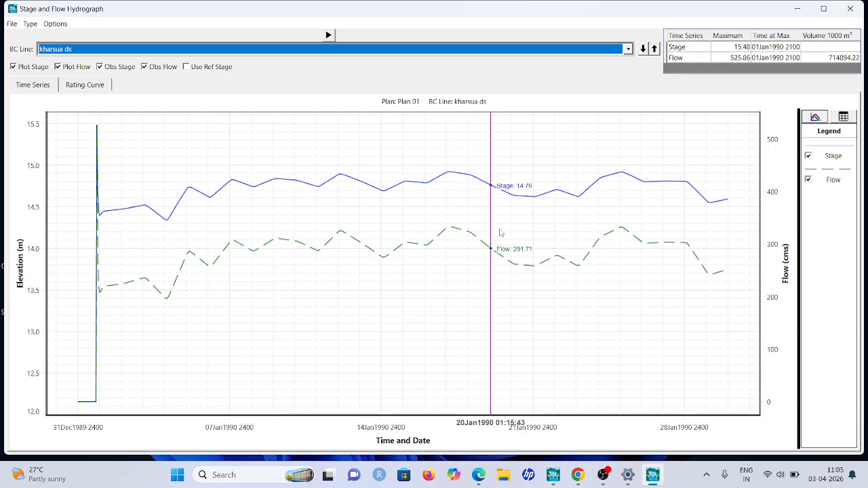
click(629, 49)
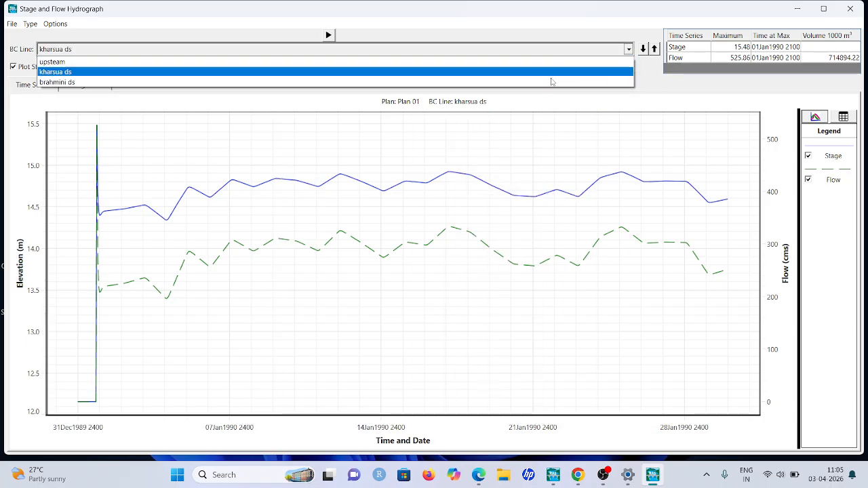
click(522, 83)
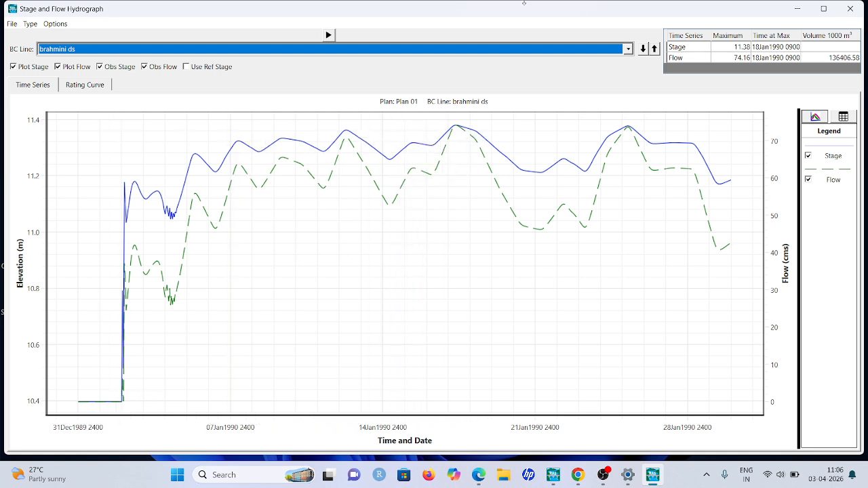
click(851, 8)
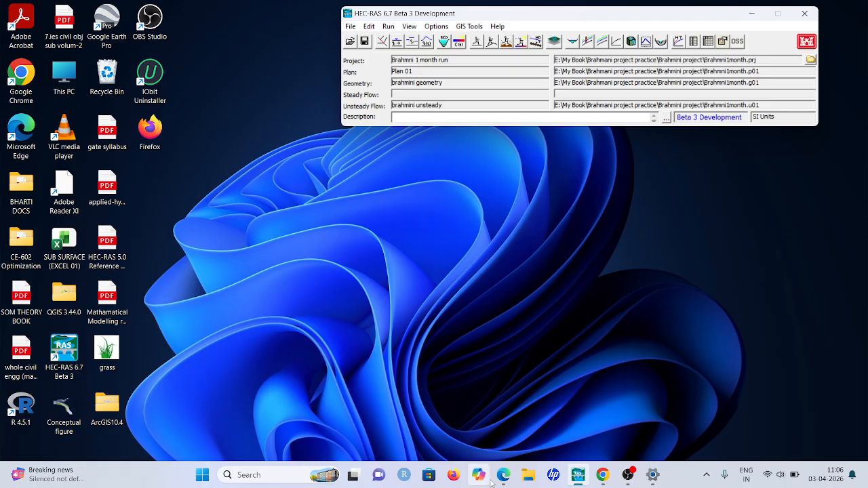
Switch to the River Engineering Teams meeting in Edge, stop sharing the screen and leave the meeting
mouse_move(504, 475)
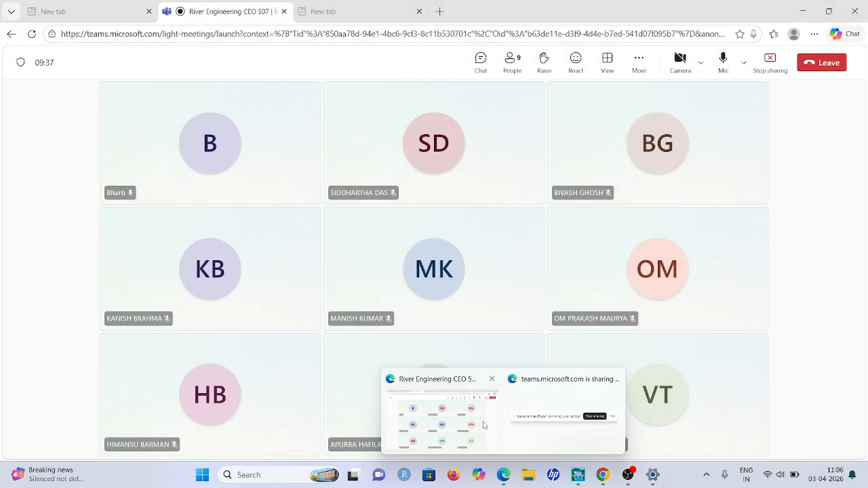
click(486, 425)
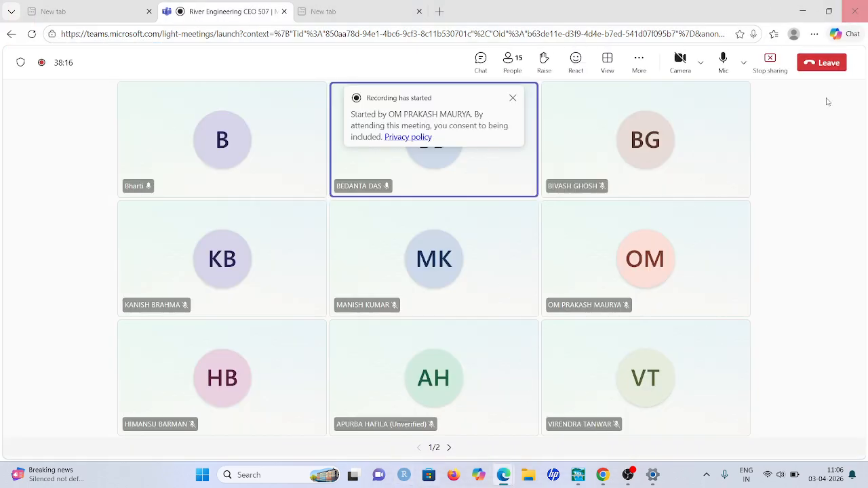
click(772, 62)
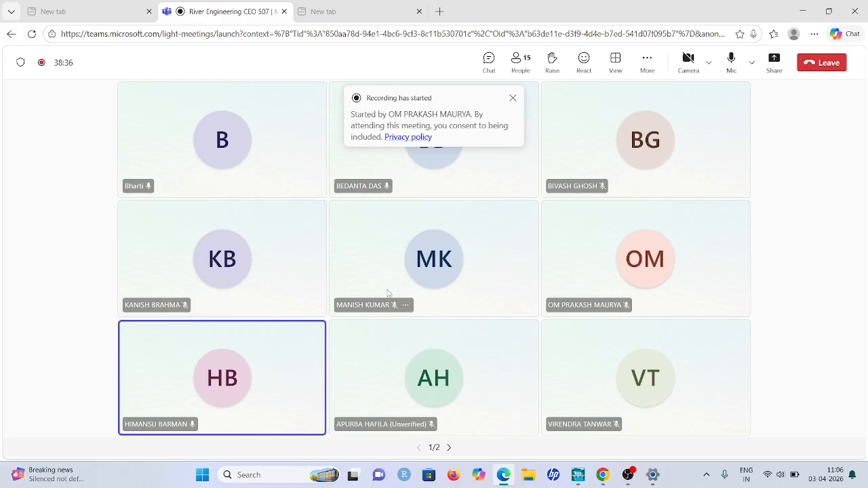
click(833, 64)
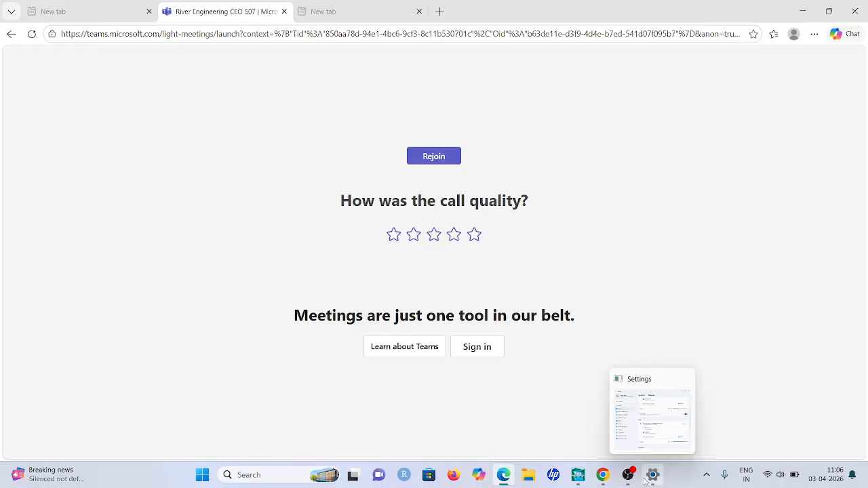
click(635, 482)
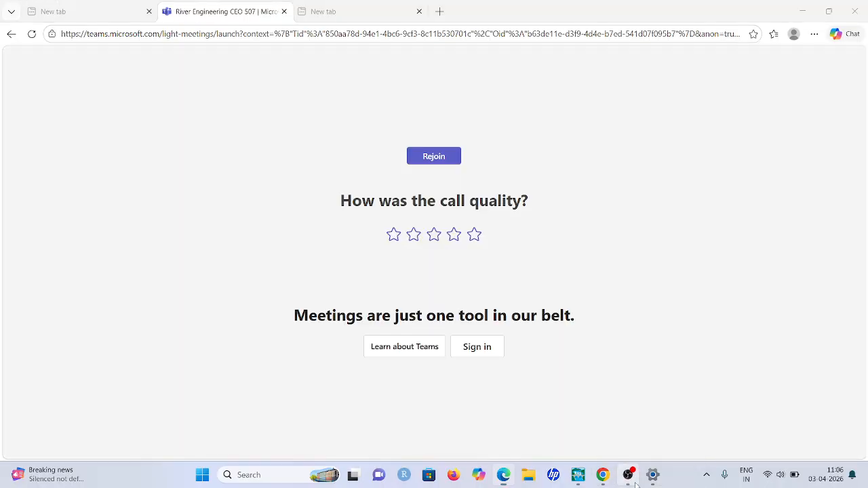